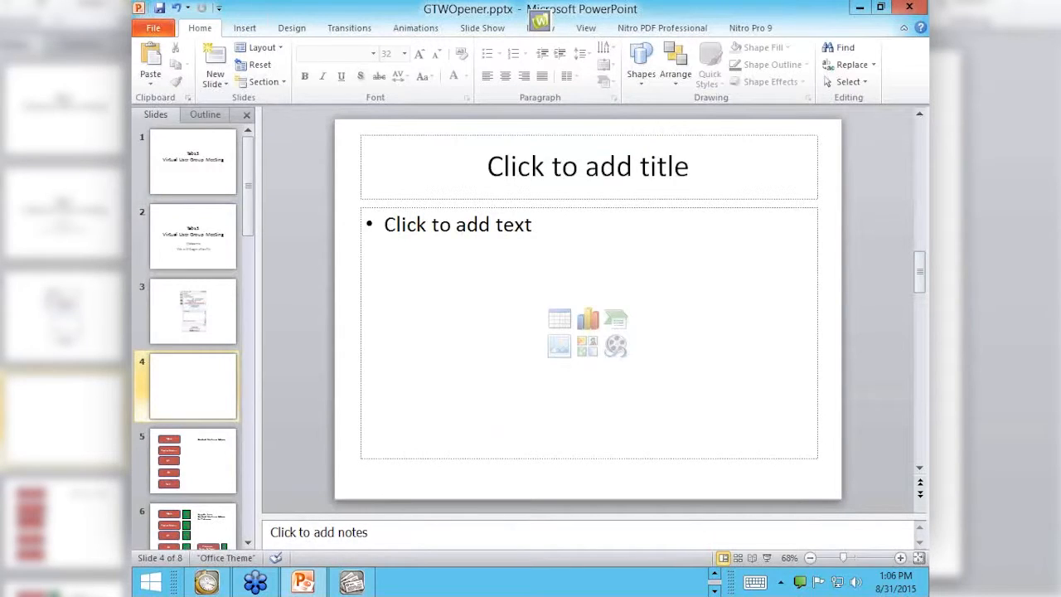
# Close the GTWOpener.pptx presentation without saving its changes and switch to Tabs3
pyautogui.hotkey('alt', 'f')
pyautogui.press('c')
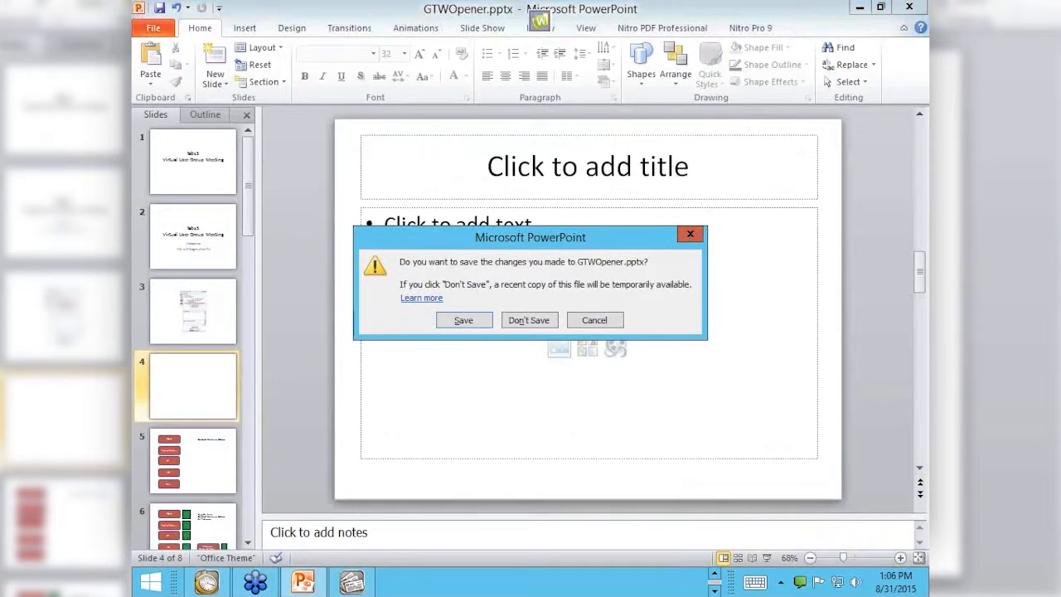
pyautogui.click(531, 319)
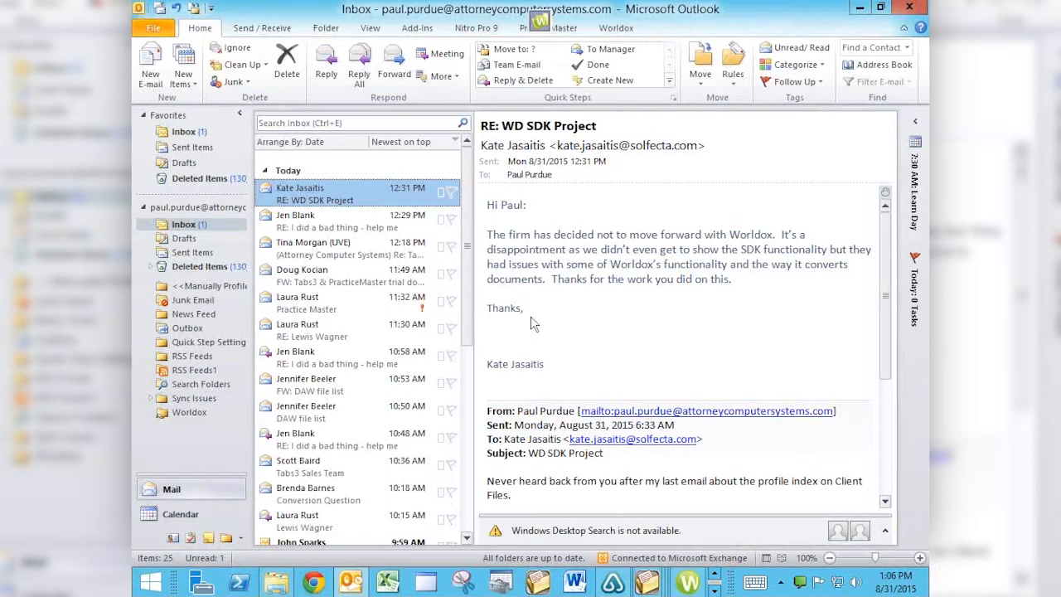
pyautogui.hotkey('alt', 'Tab')
pyautogui.hotkey('alt', 'Tab')
pyautogui.hotkey('alt', 'Tab')
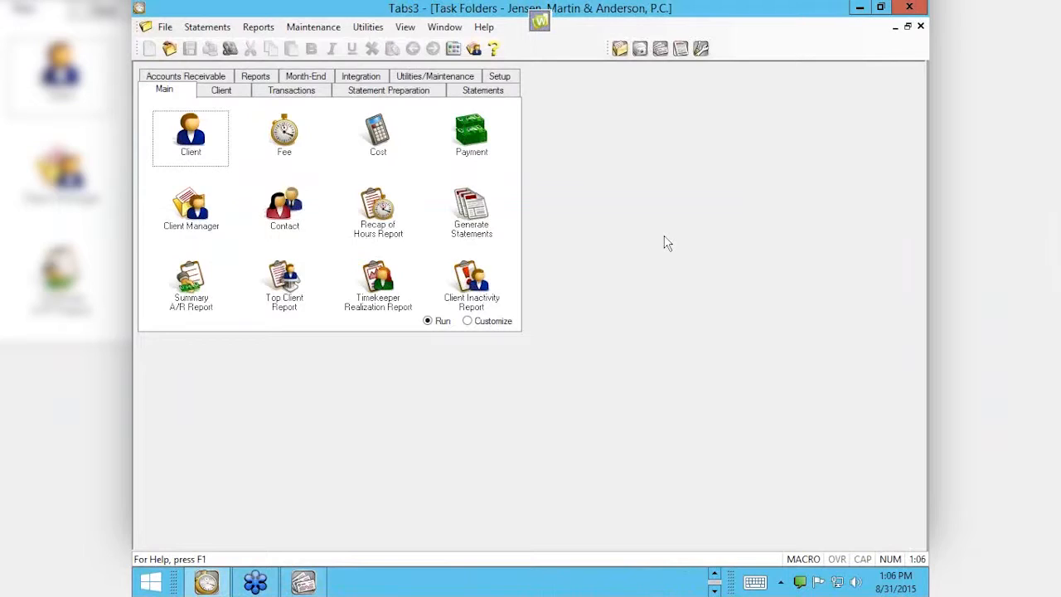
# Open the Client Manager and load the demo client by entering the client's ID
pyautogui.click(191, 214)
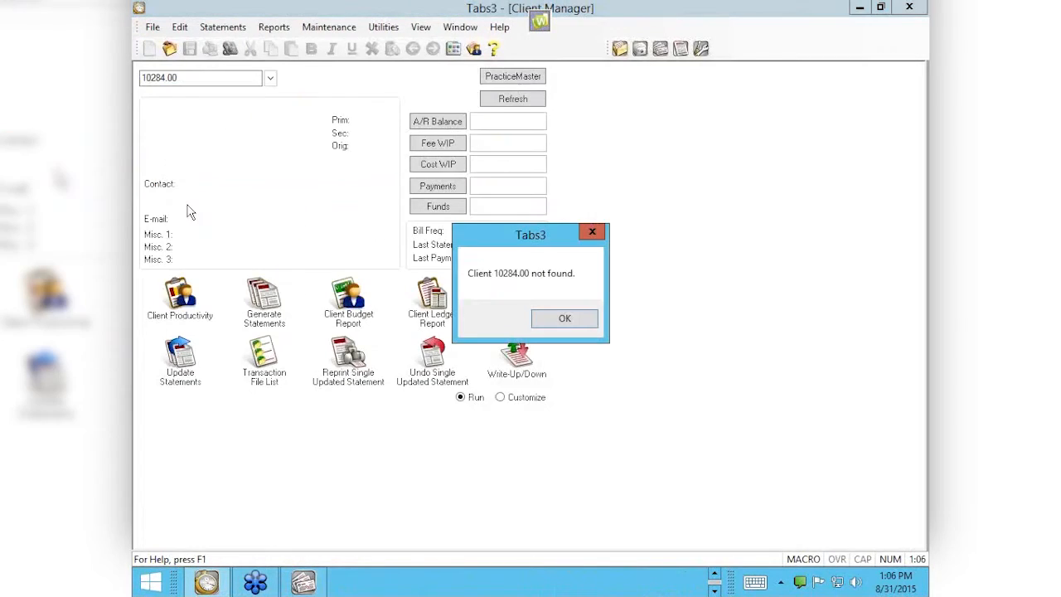
pyautogui.click(564, 321)
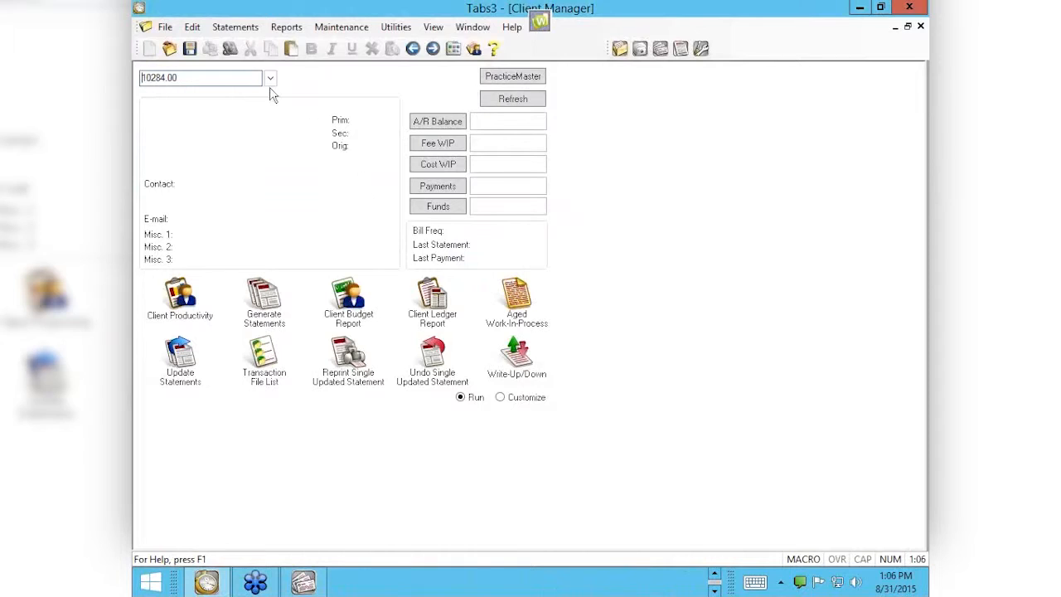
pyautogui.moveTo(177, 78); pyautogui.dragTo(142, 76)
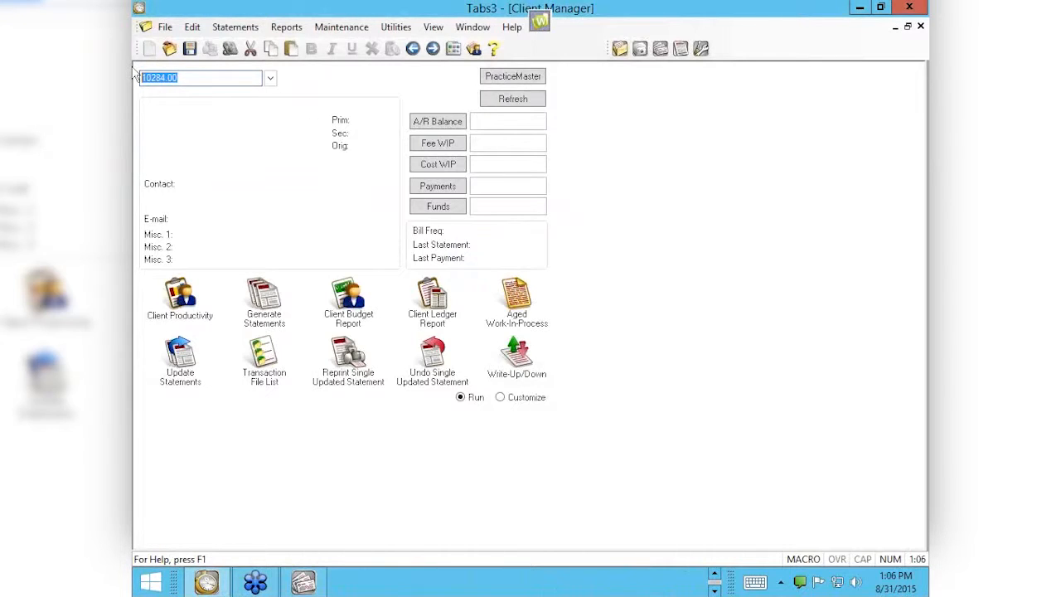
pyautogui.write('100.00')
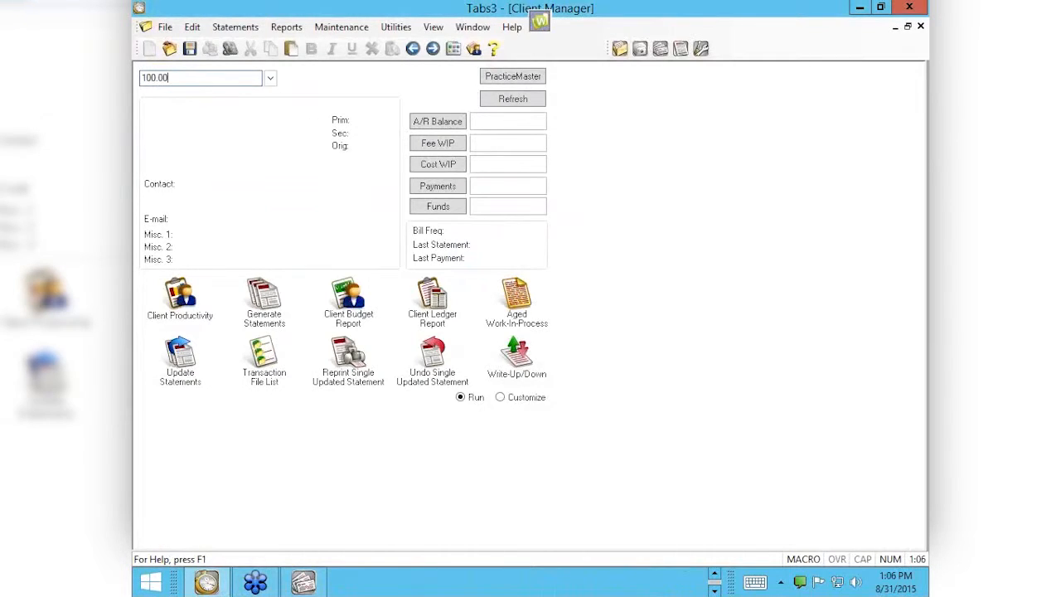
pyautogui.press('Return')
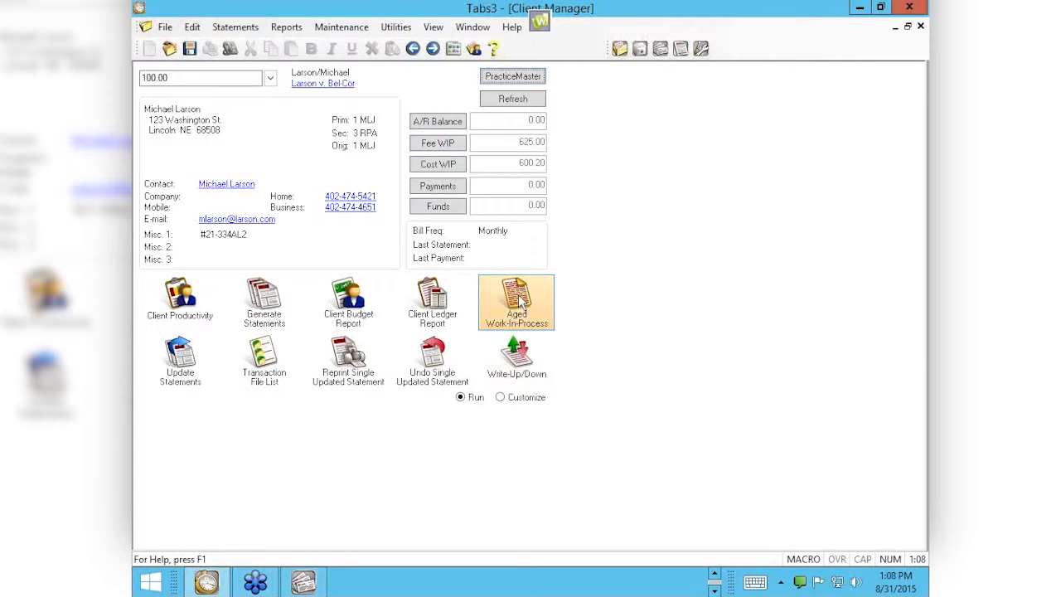
# Customize the Client Manager by replacing the Aged Work-In-Process shortcut with the Write Off Client program, and return to Run mode
pyautogui.click(500, 398)
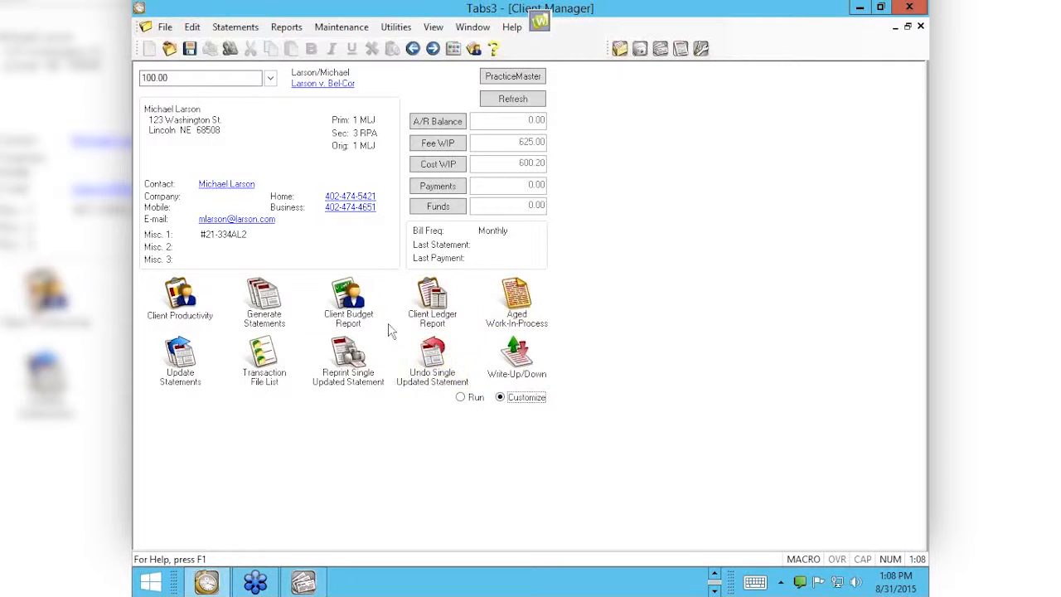
pyautogui.click(519, 296)
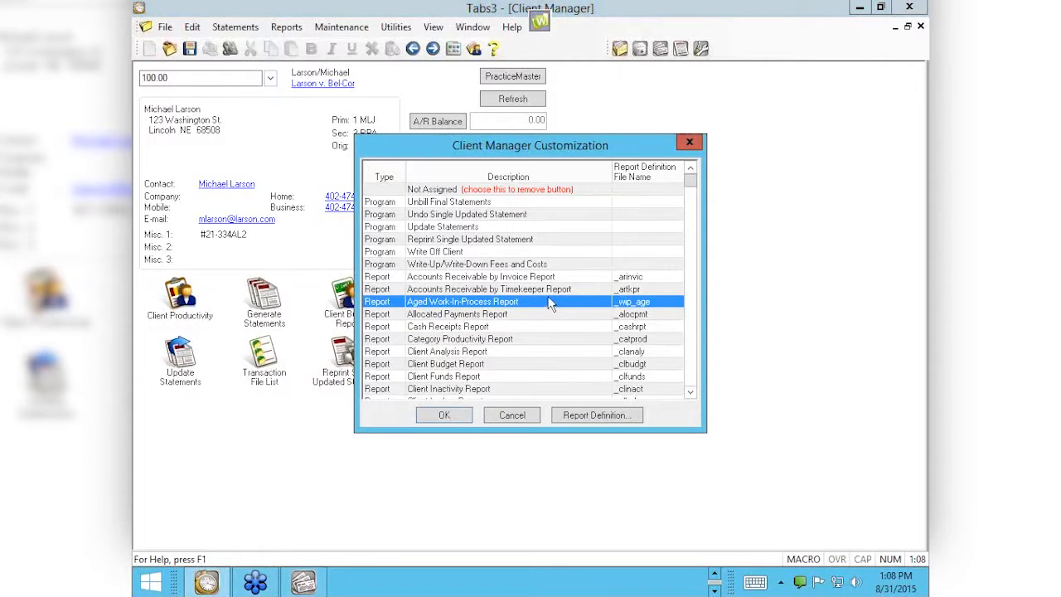
pyautogui.click(447, 252)
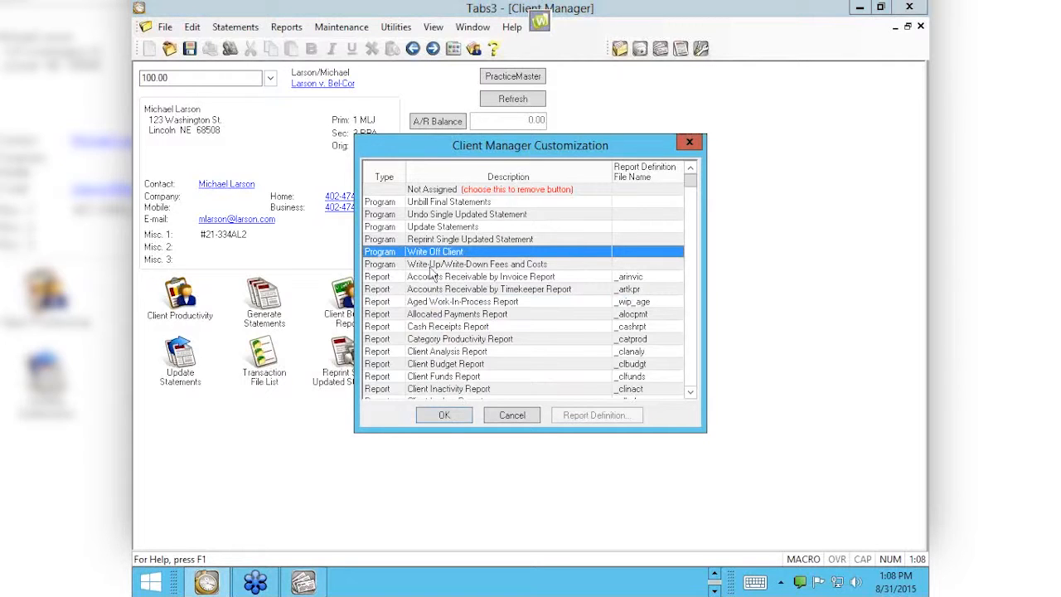
pyautogui.click(444, 415)
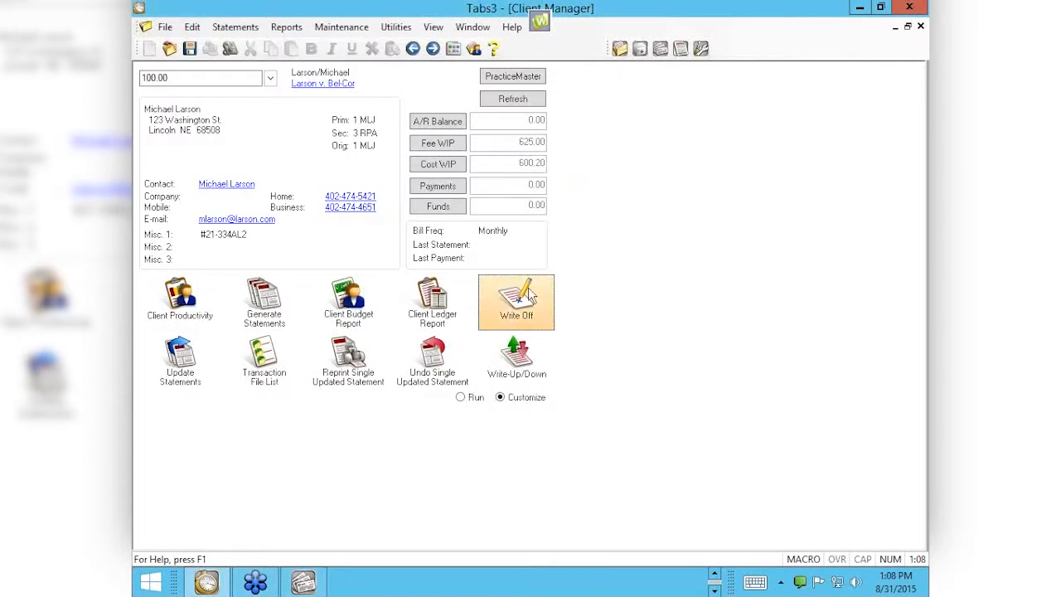
pyautogui.click(462, 398)
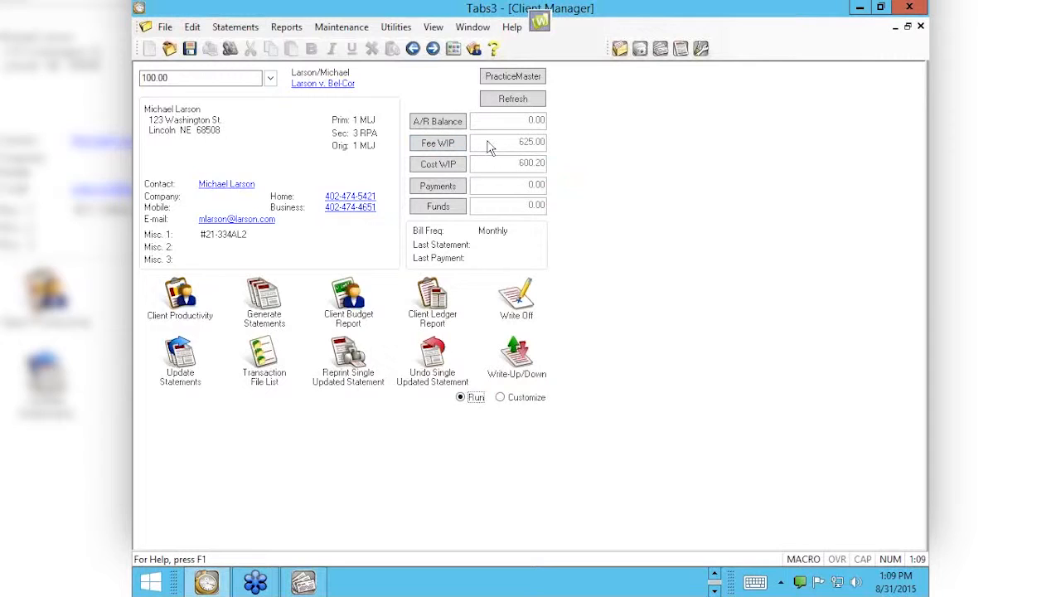
# Write up the client's billable fees to a new total amount of 1,000.00, skipping the data backup and the verification list
pyautogui.click(522, 354)
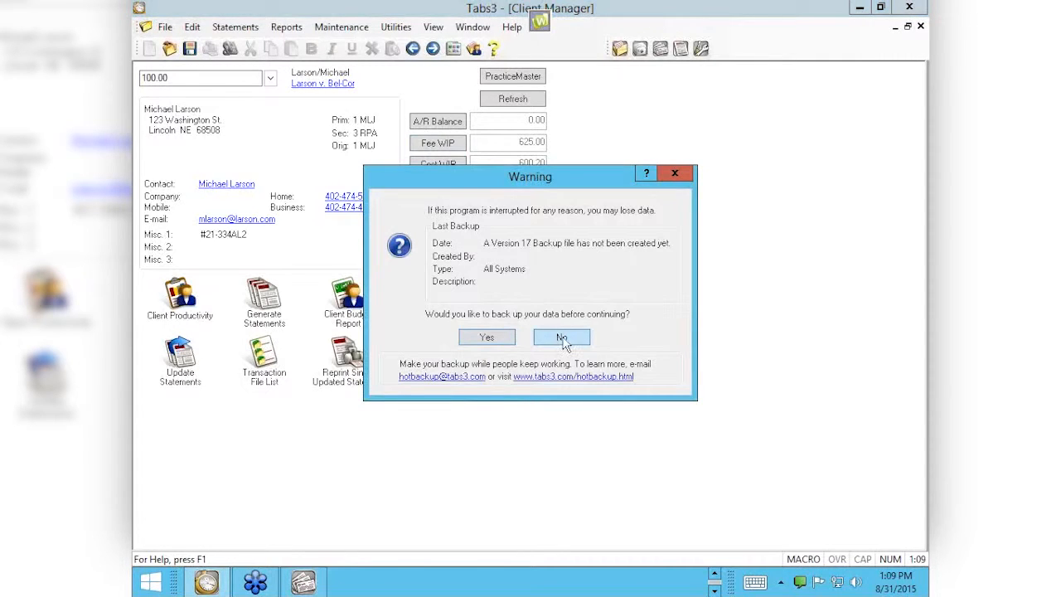
pyautogui.click(562, 340)
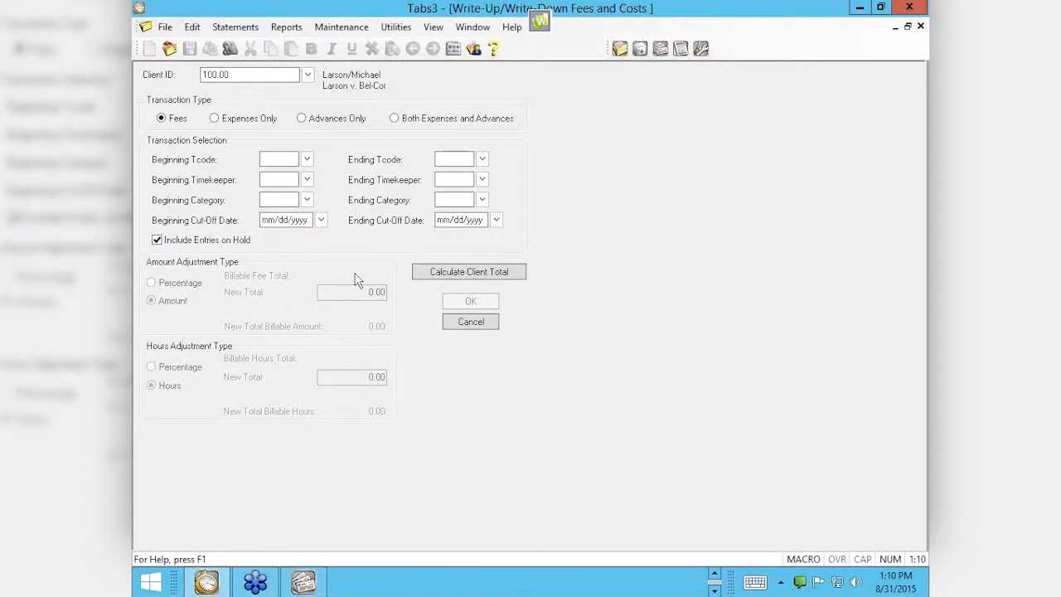
pyautogui.click(462, 274)
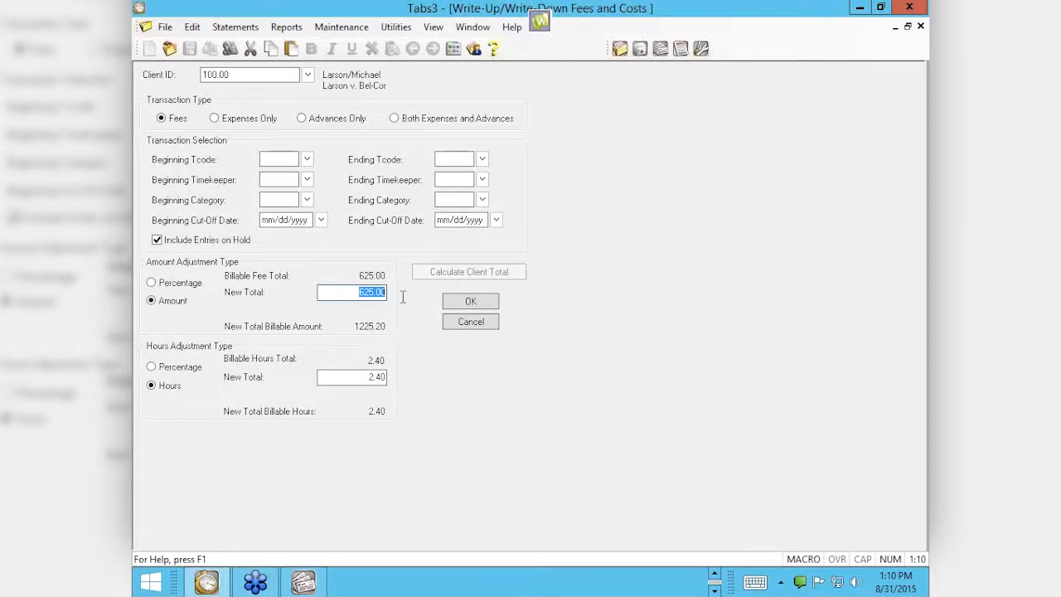
pyautogui.write('1')
pyautogui.click(472, 300)
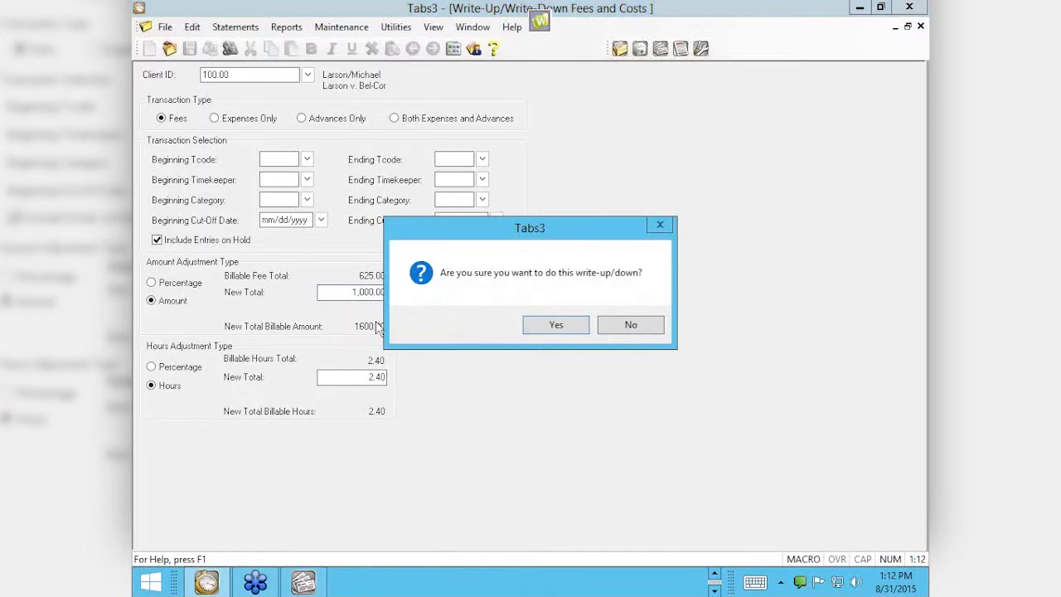
pyautogui.click(555, 324)
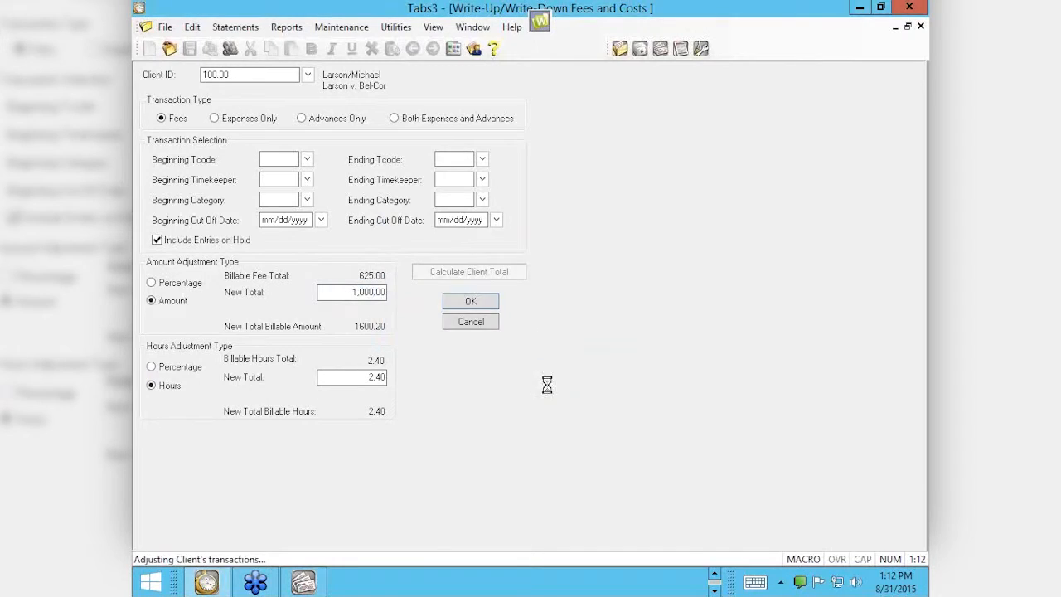
pyautogui.click(584, 319)
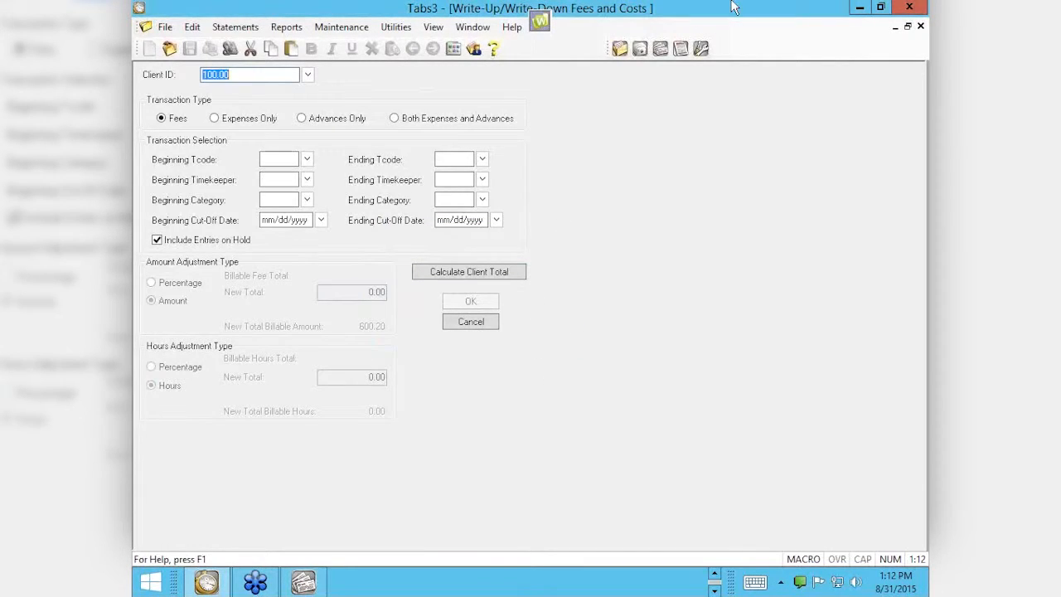
pyautogui.click(920, 26)
pyautogui.click(260, 106)
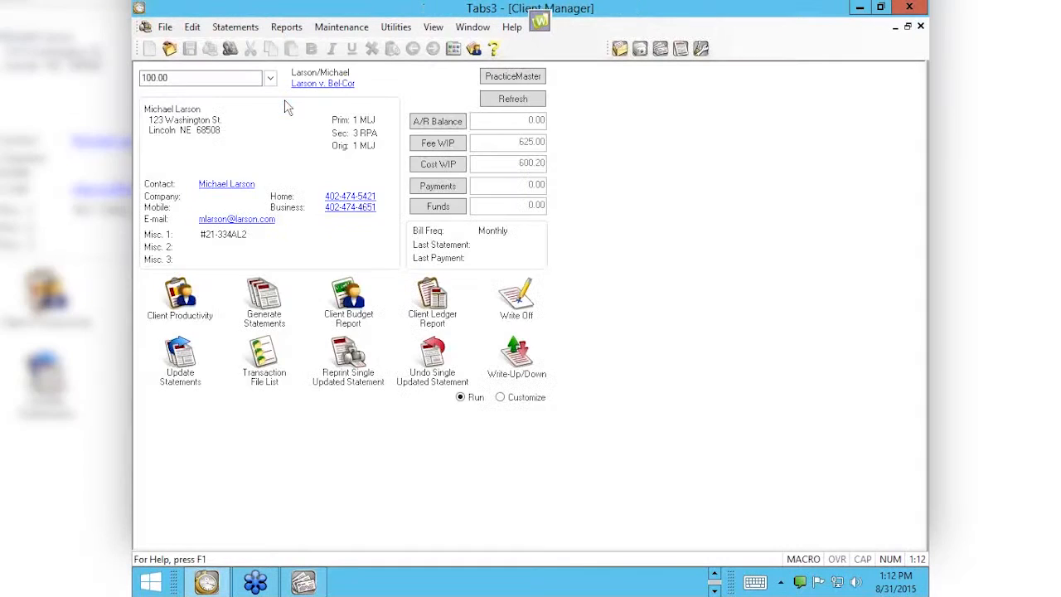
# Refresh the client's figures and review the individual entries behind the Fee WIP amount
pyautogui.click(514, 101)
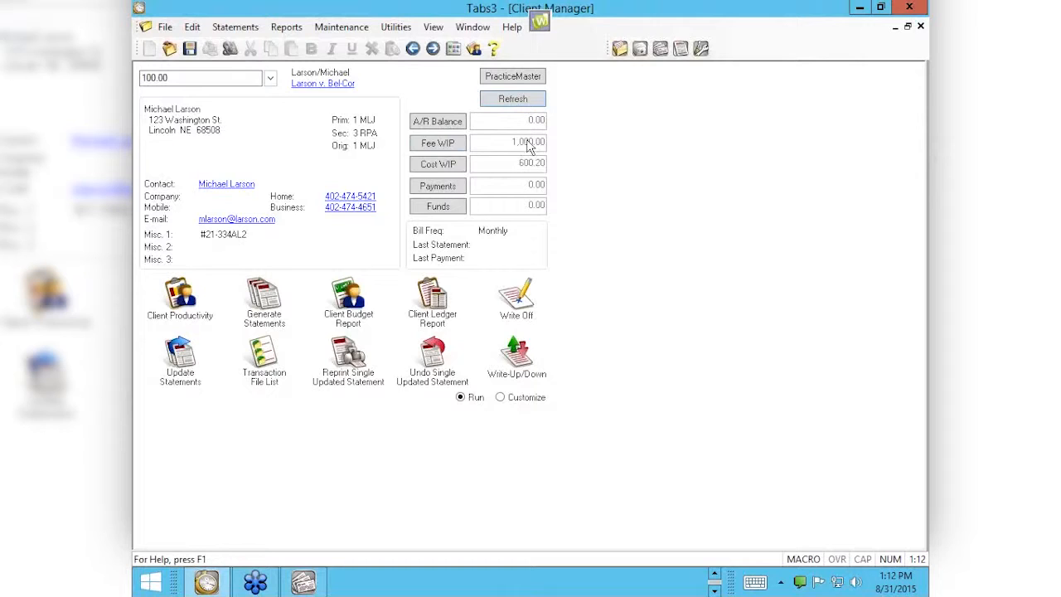
pyautogui.click(447, 145)
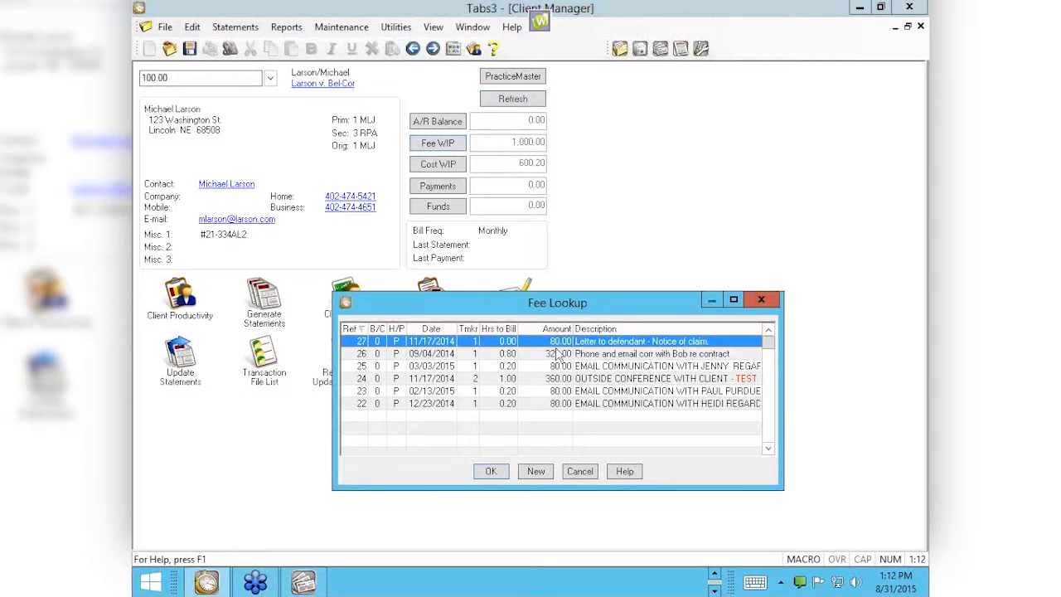
pyautogui.click(580, 471)
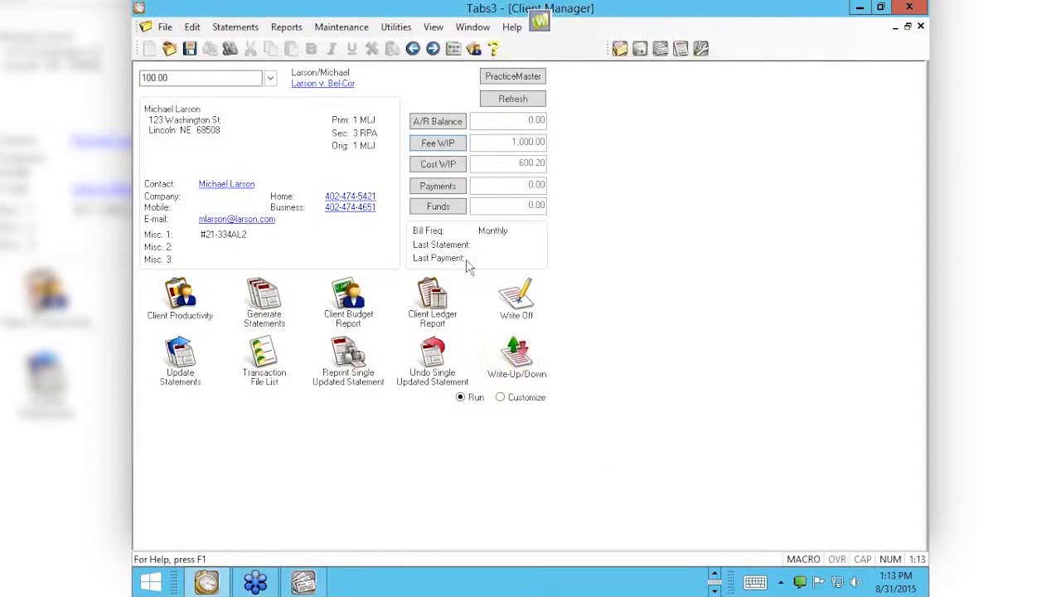
# Start another write-up/write-down without a backup and calculate the client's totals for Expenses Only and for Advances Only
pyautogui.click(526, 354)
pyautogui.click(564, 338)
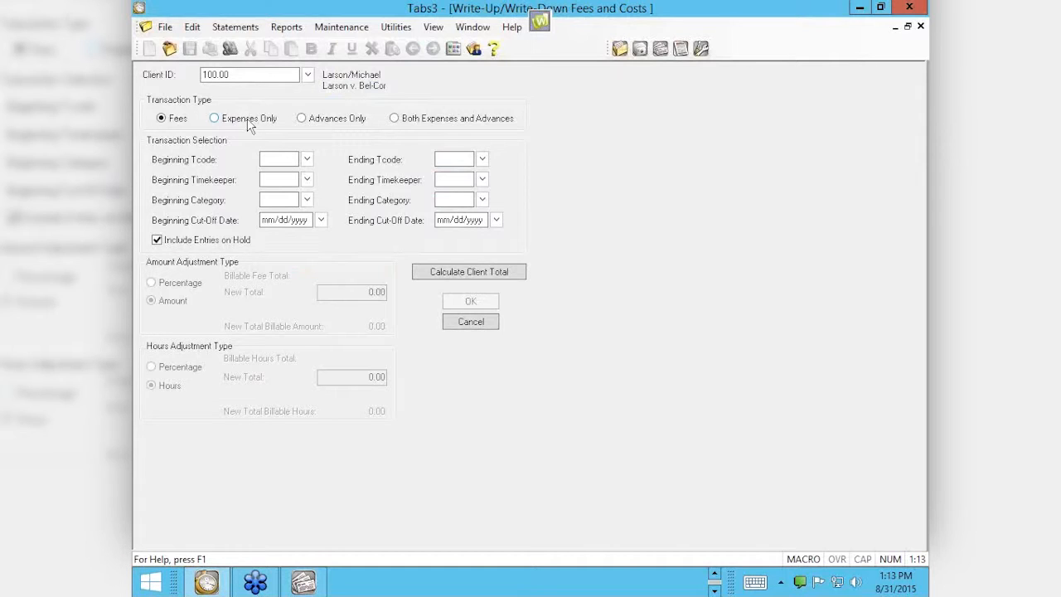
pyautogui.click(217, 121)
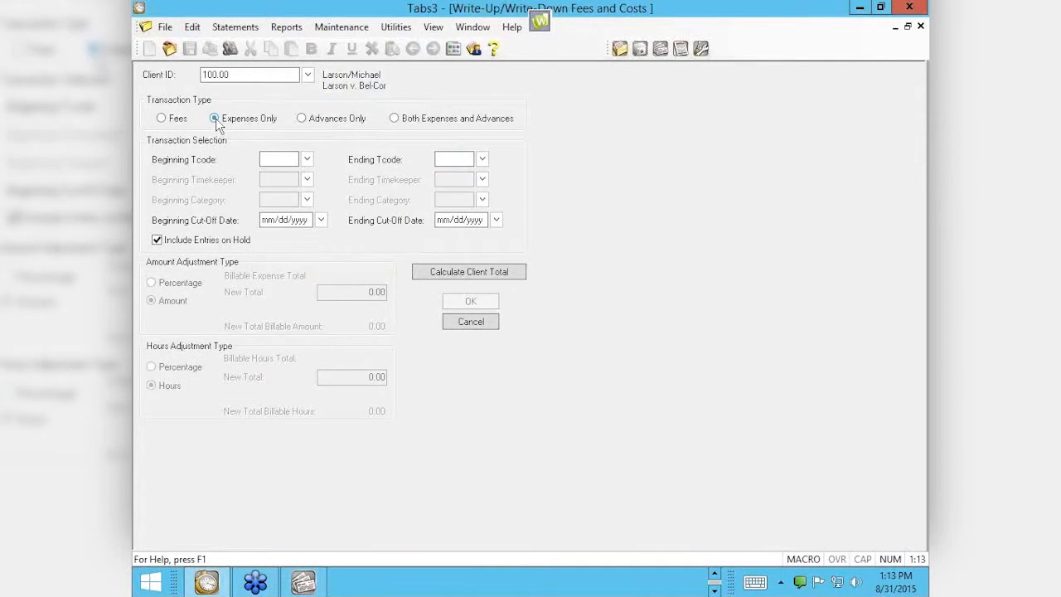
pyautogui.click(438, 273)
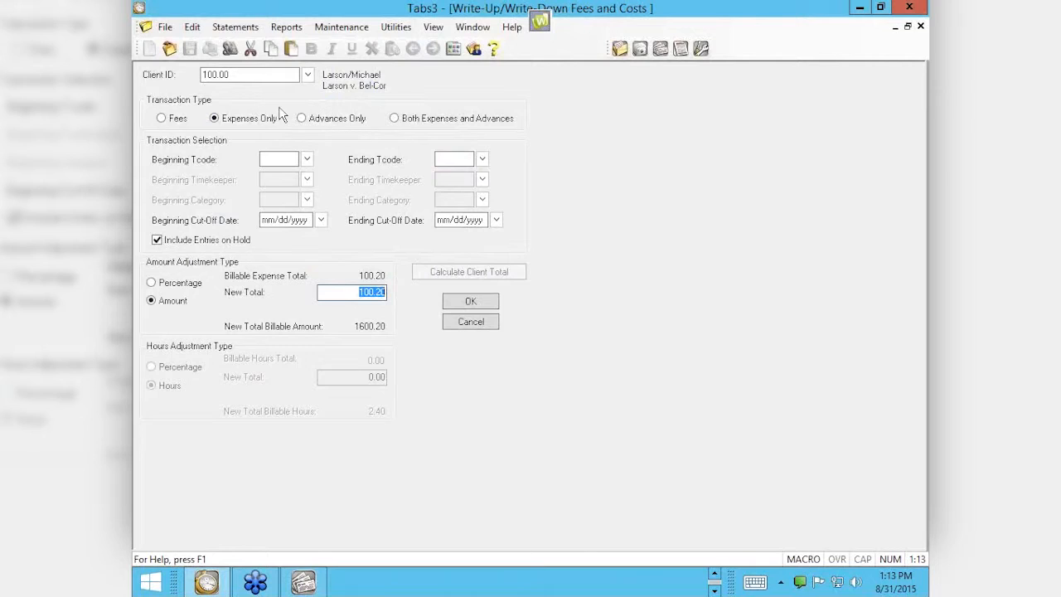
pyautogui.click(304, 119)
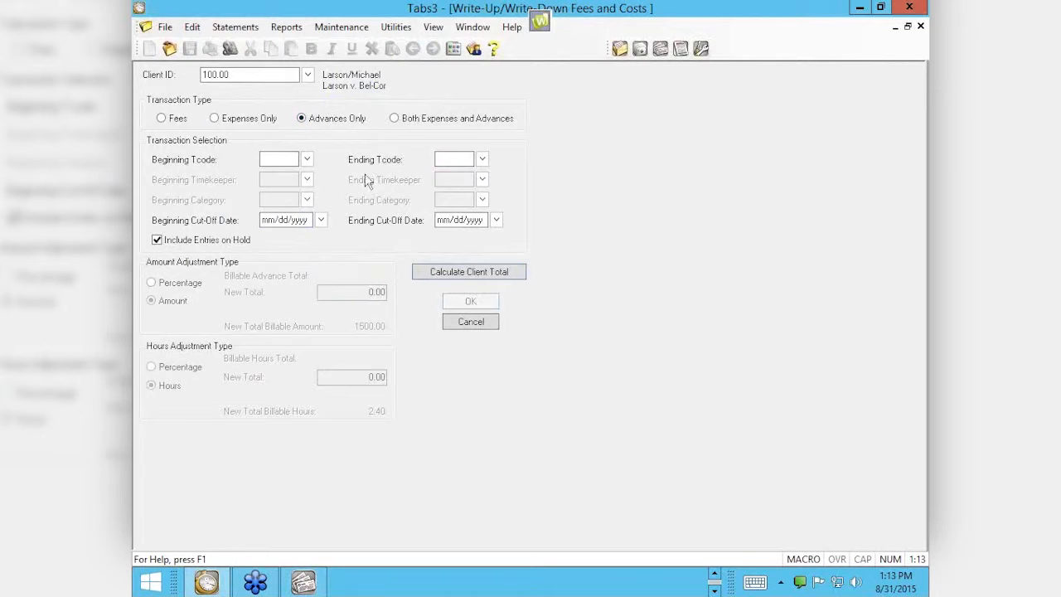
pyautogui.click(437, 277)
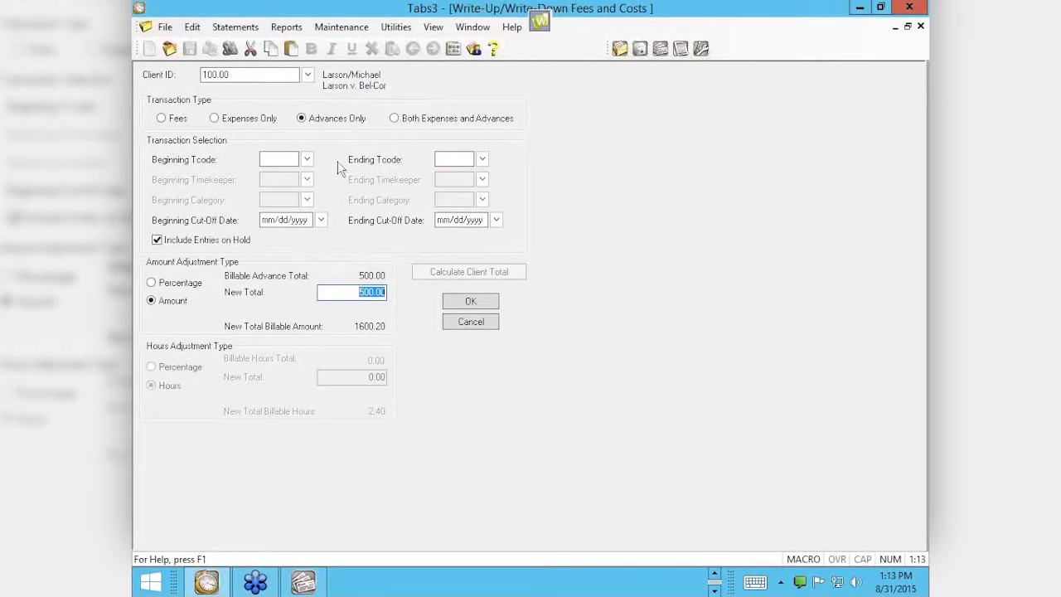
# Calculate the client's total for Both Expenses and Advances, and leave without adjusting it or running the verification list
pyautogui.click(398, 120)
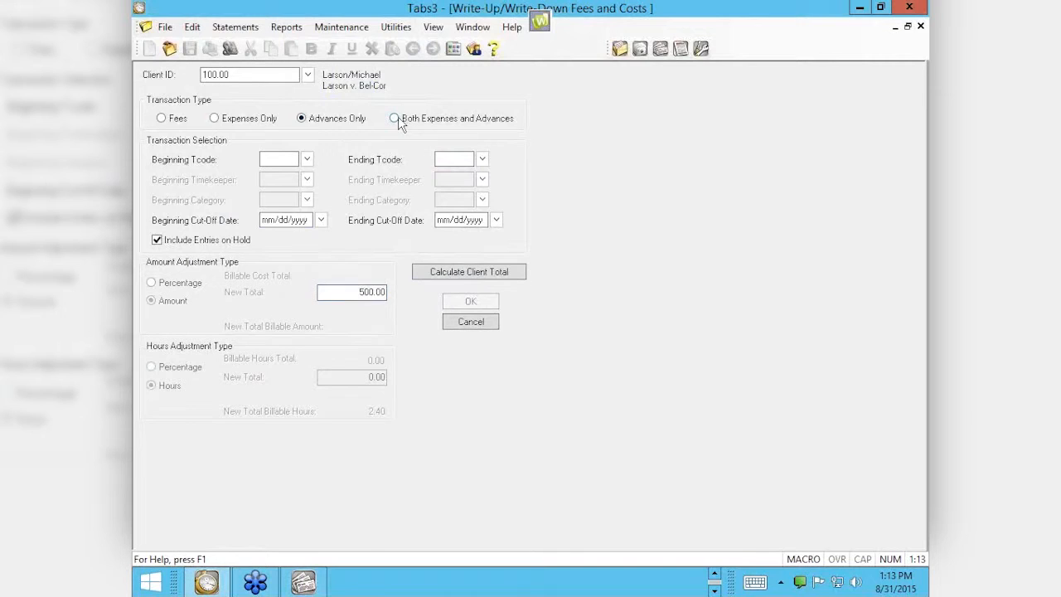
pyautogui.click(445, 276)
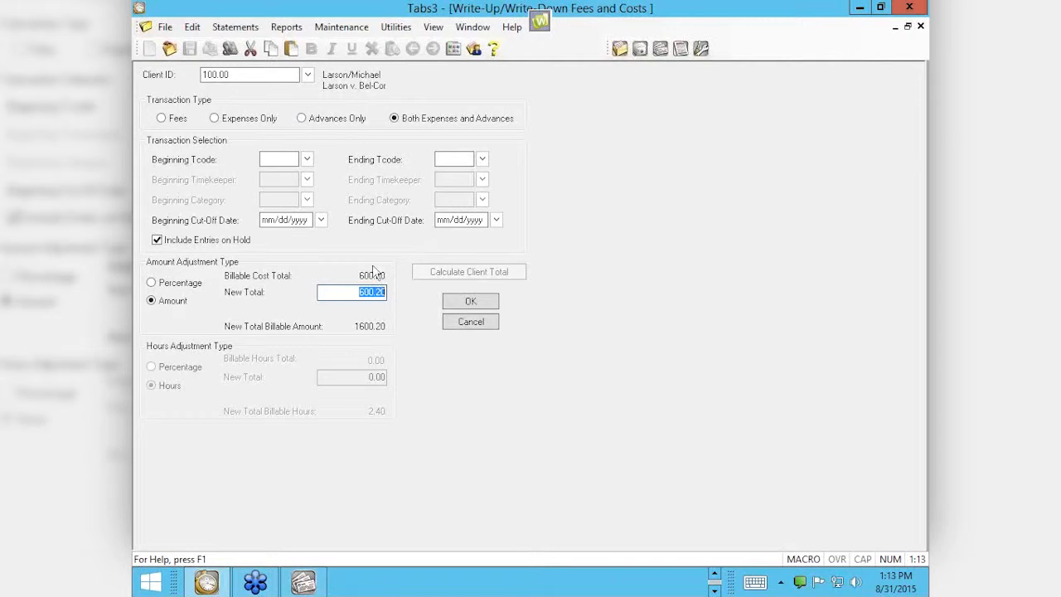
pyautogui.moveTo(355, 291); pyautogui.dragTo(418, 304)
pyautogui.click(470, 322)
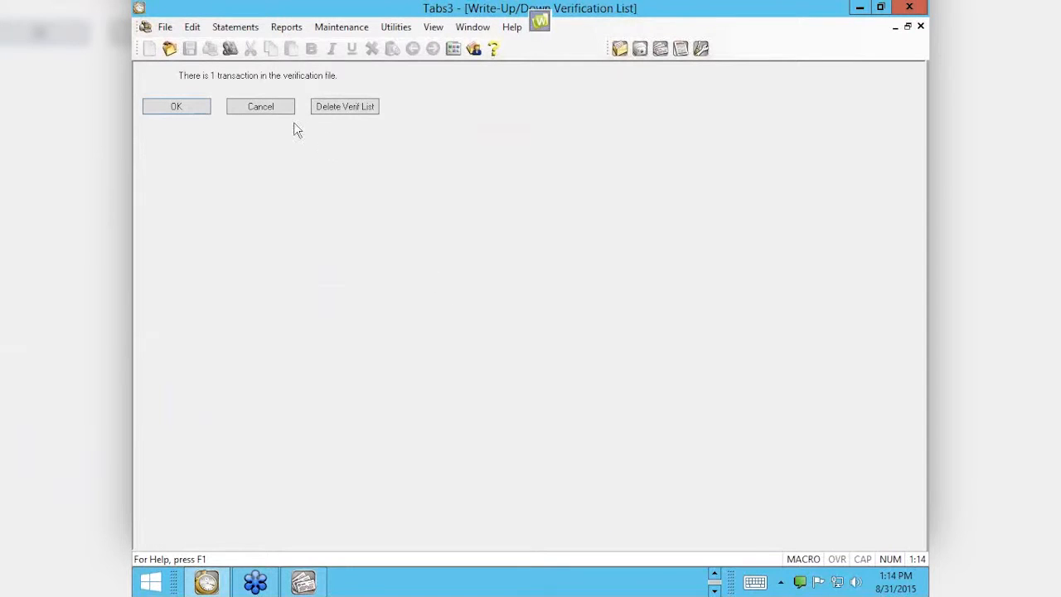
pyautogui.click(273, 109)
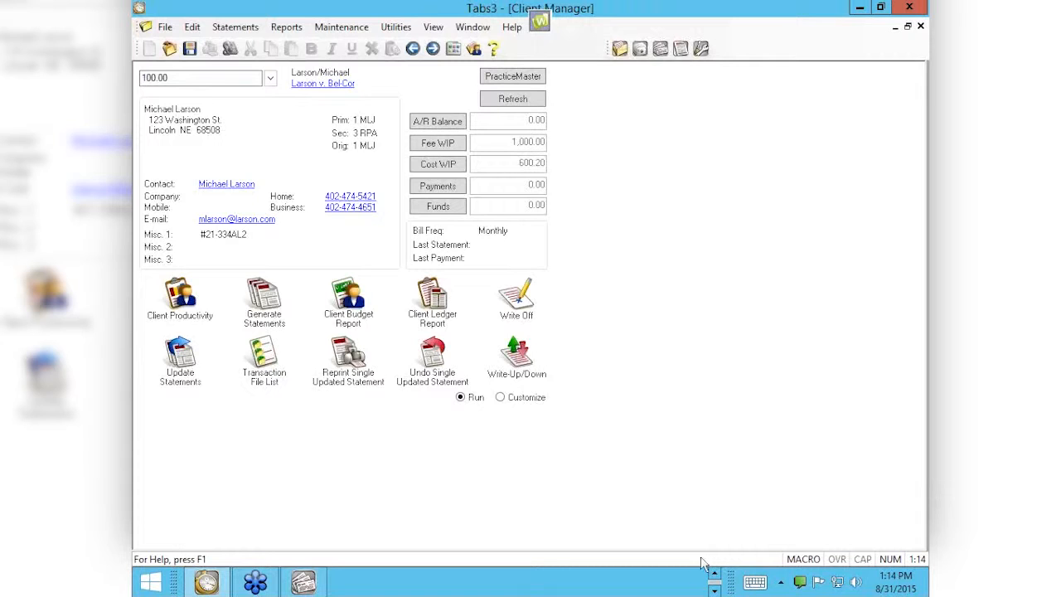
# Try to write down the client's billable fees by 100.00 without a backup, and leave without saving or running the verification list
pyautogui.click(520, 362)
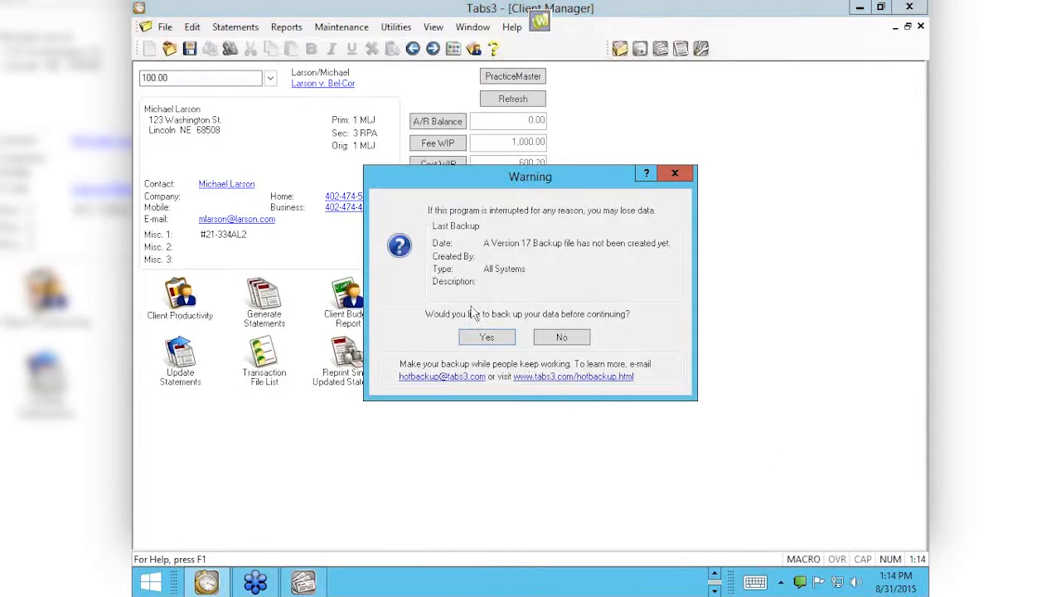
pyautogui.click(557, 335)
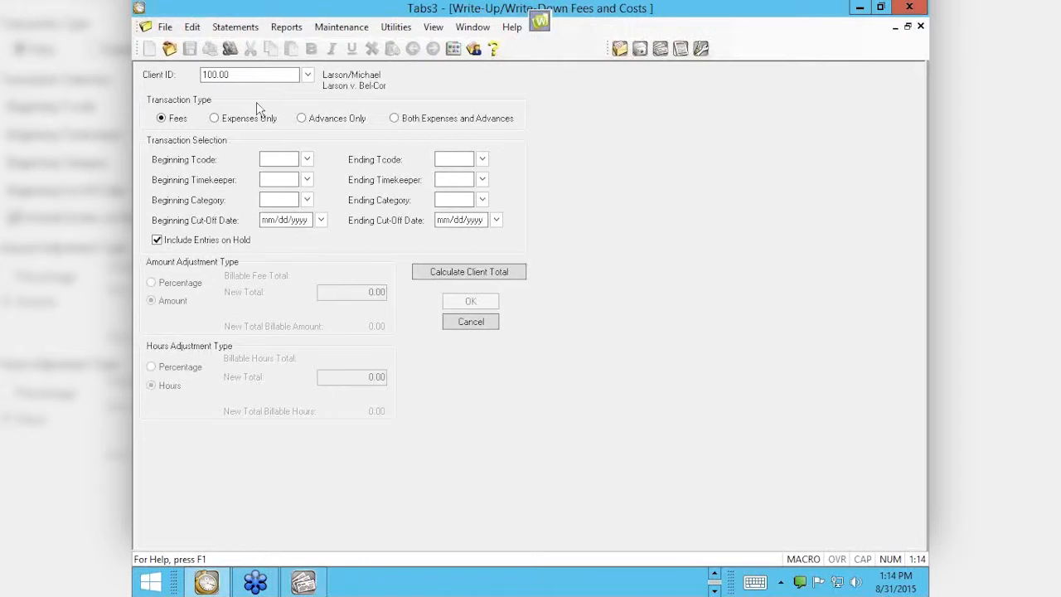
pyautogui.click(430, 277)
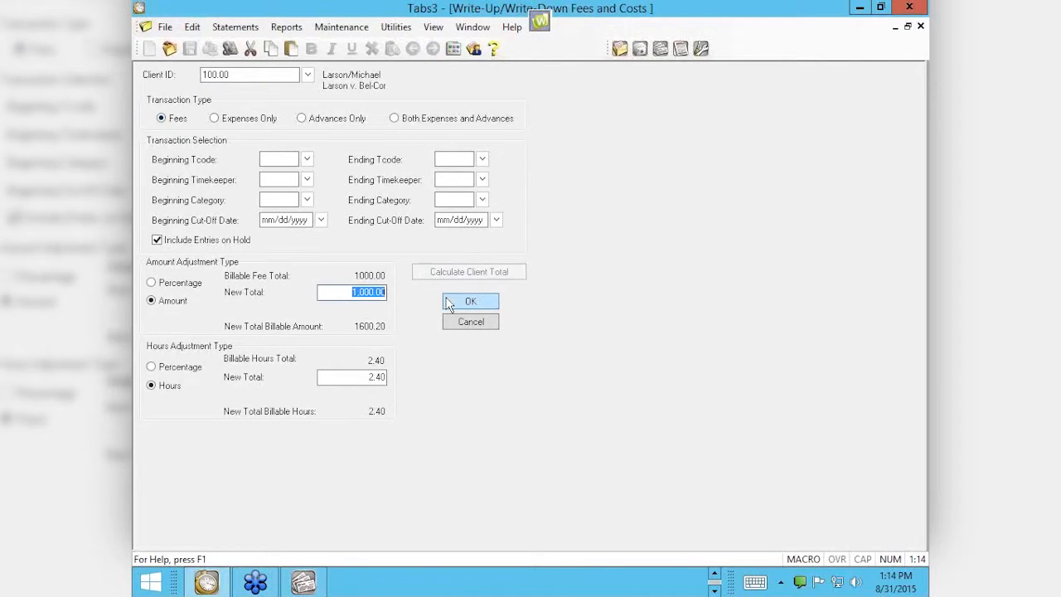
pyautogui.write('100.00')
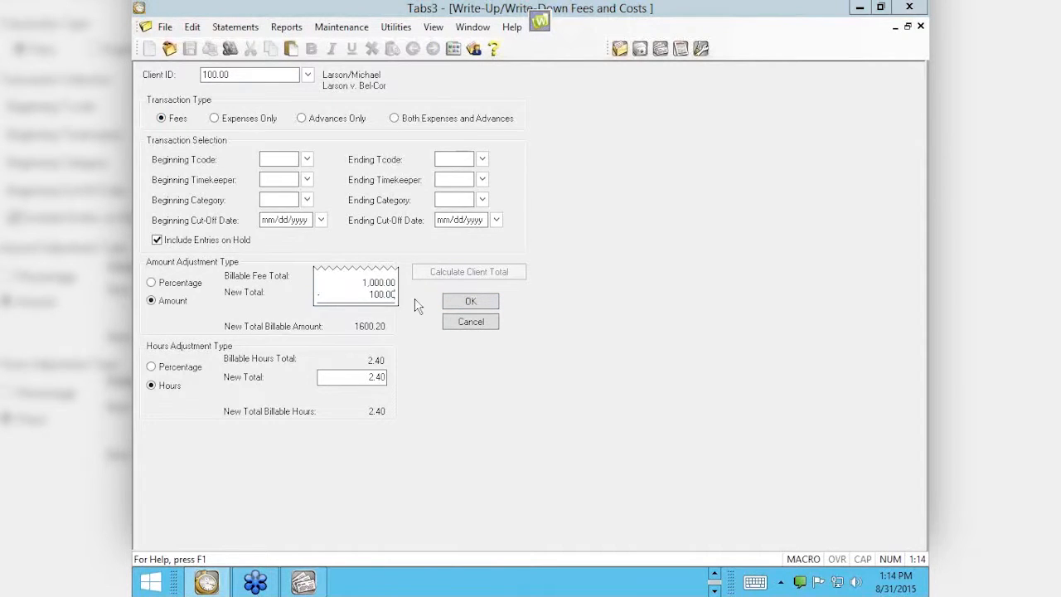
pyautogui.moveTo(343, 291); pyautogui.dragTo(400, 296)
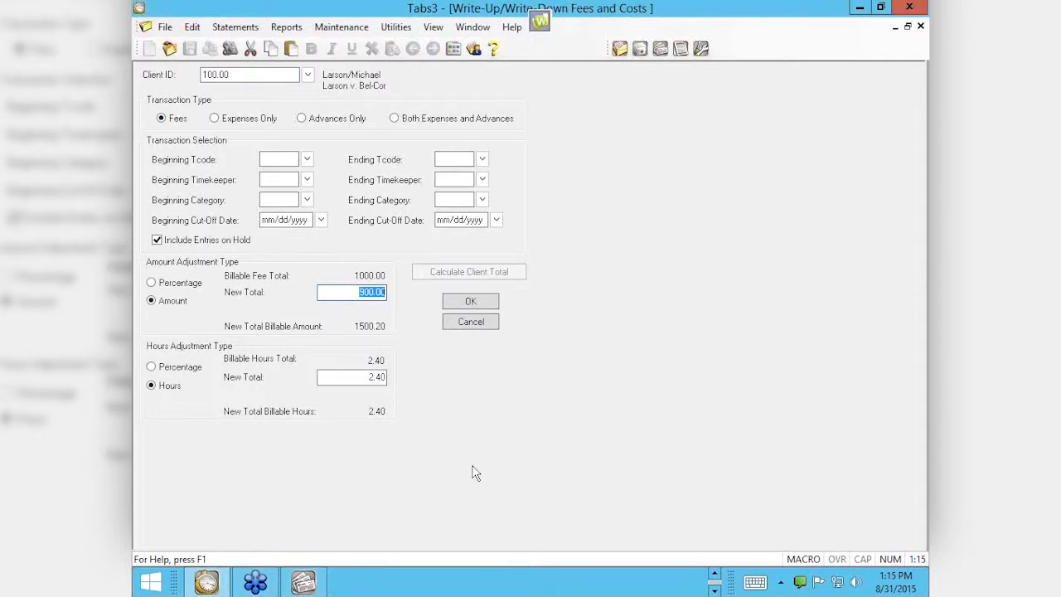
pyautogui.click(466, 323)
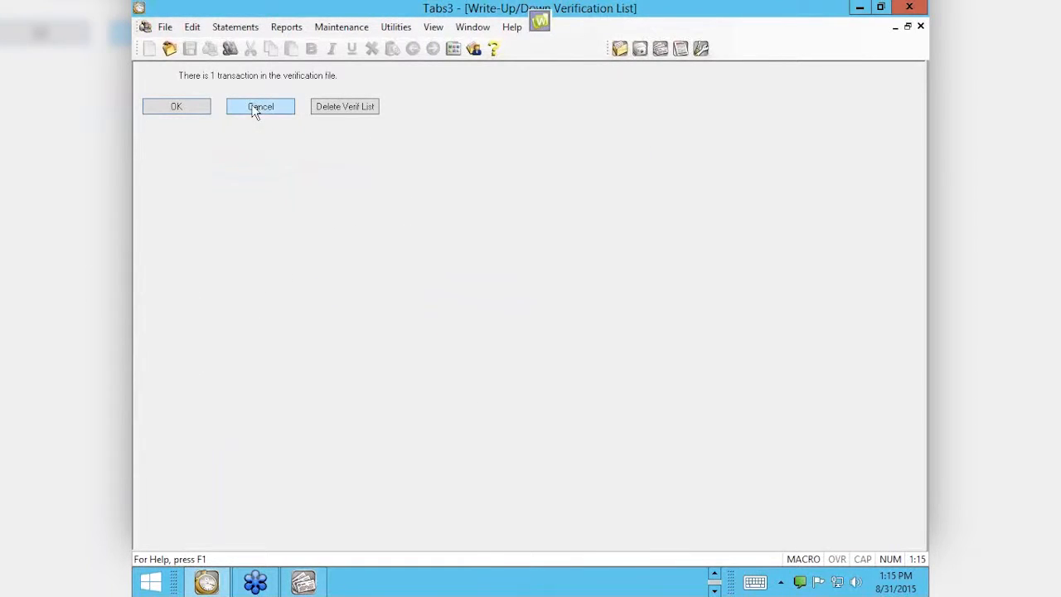
pyautogui.click(256, 110)
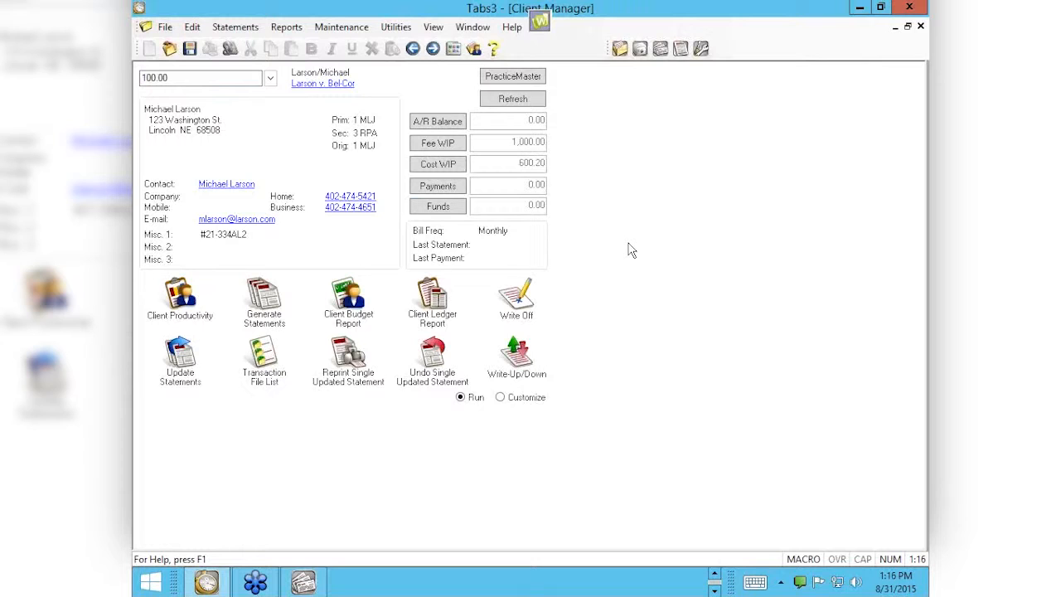
# Start another write-up/write-down without a backup and limit it to Expenses Only with Tcode 251 for photocopy charges
pyautogui.click(520, 360)
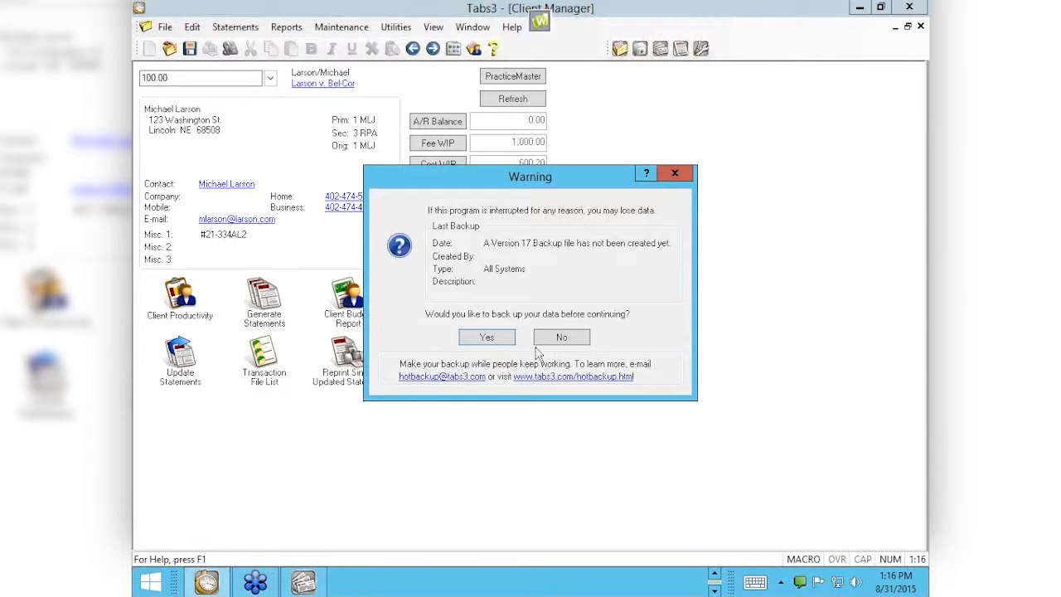
pyautogui.click(548, 342)
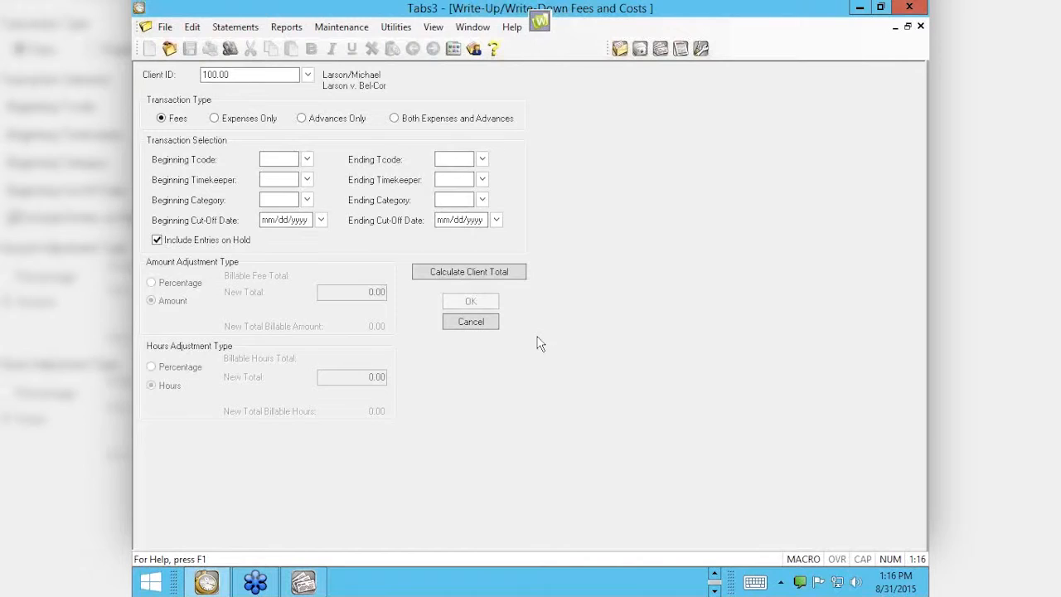
pyautogui.click(213, 119)
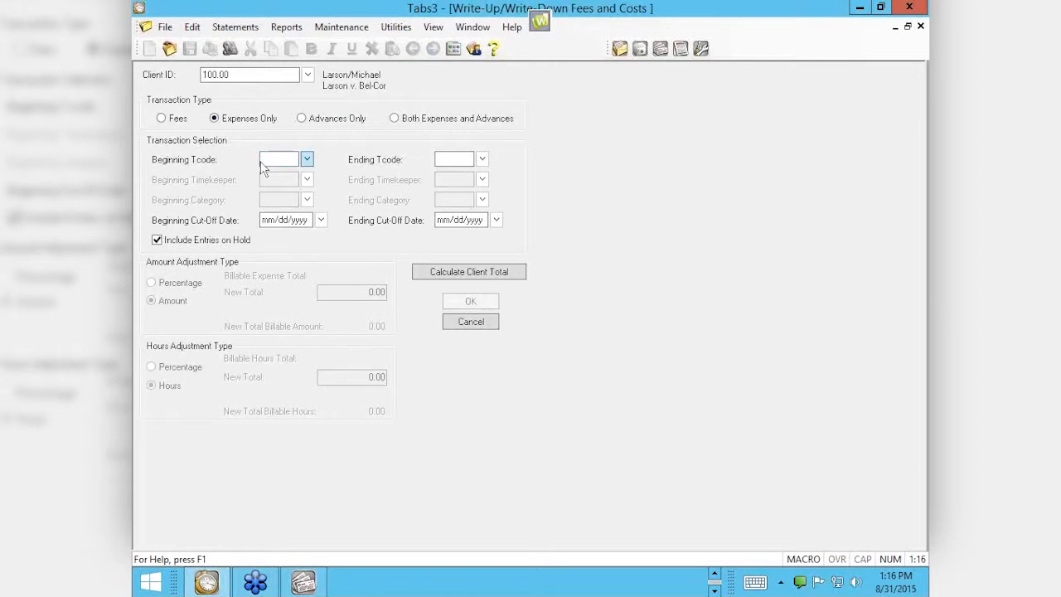
pyautogui.click(306, 159)
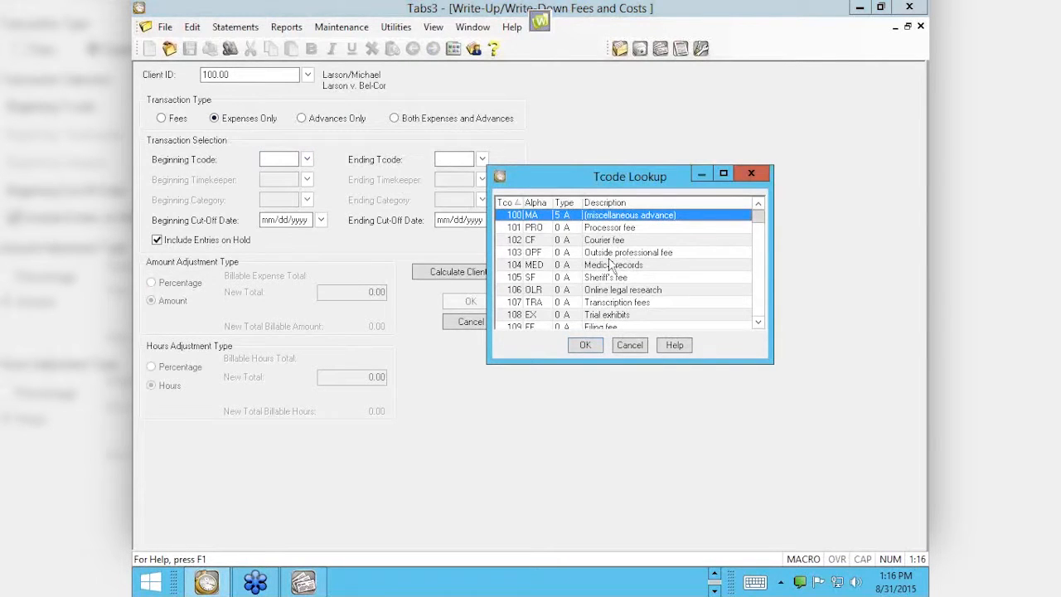
pyautogui.scroll(-4, 626, 310)
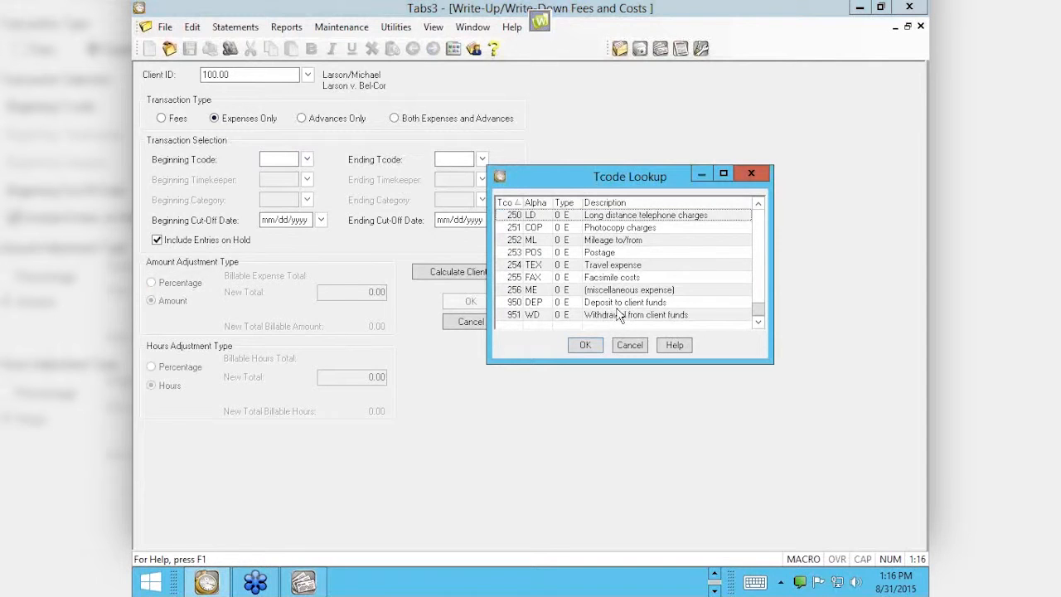
pyautogui.click(603, 259)
pyautogui.doubleClick(604, 231)
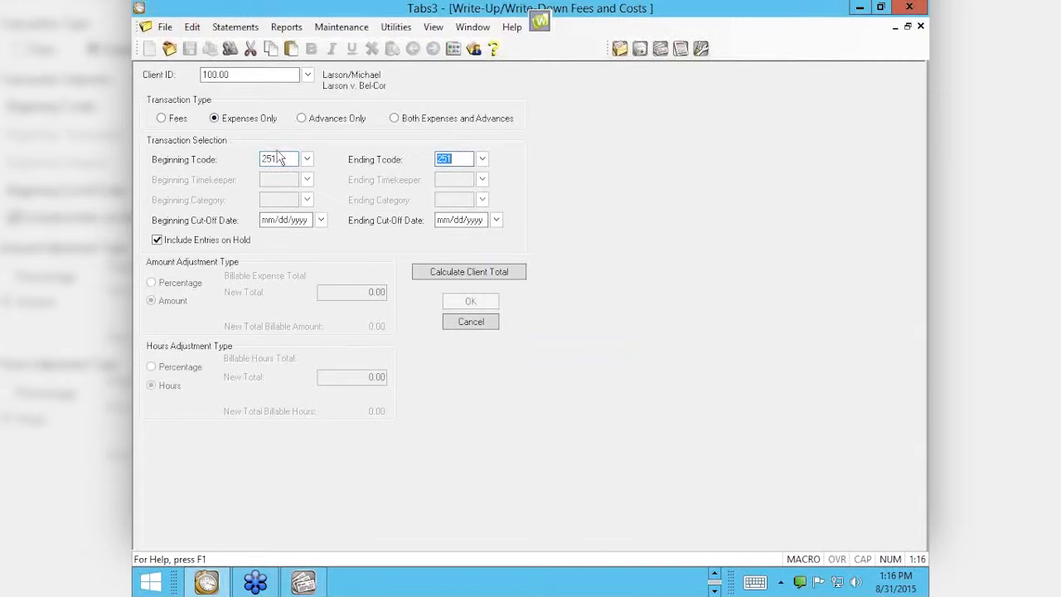
# Calculate the client's total for the selected Tcode, and leave without adjusting it or running the verification list
pyautogui.click(431, 271)
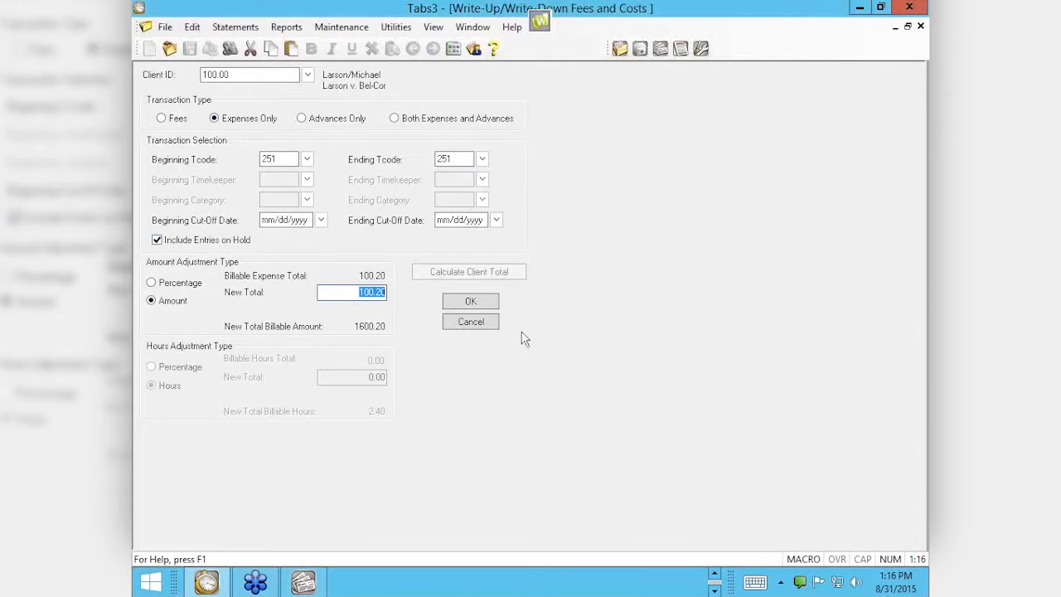
pyautogui.click(470, 325)
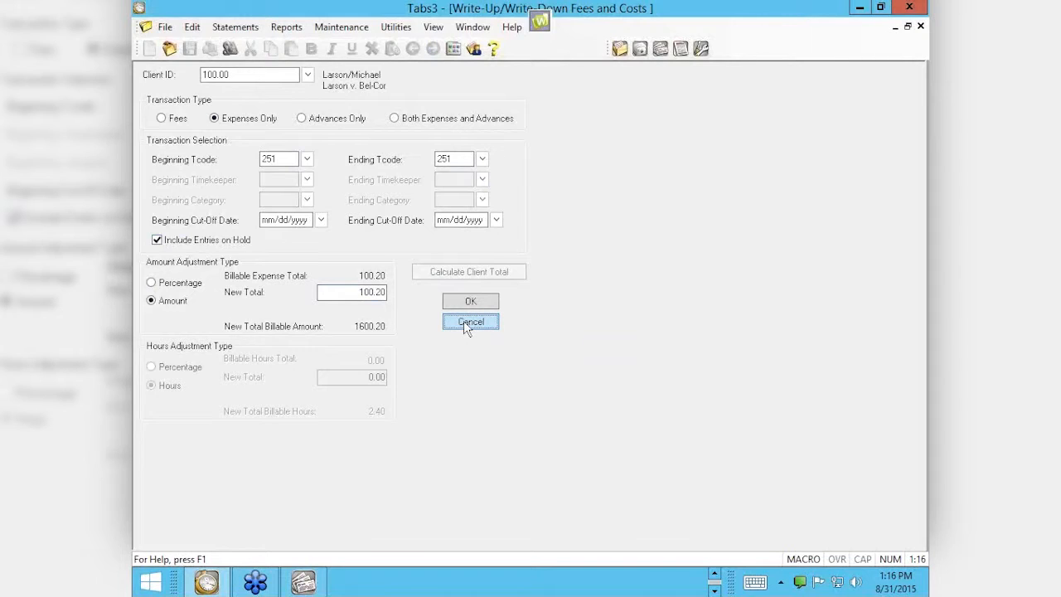
pyautogui.click(464, 323)
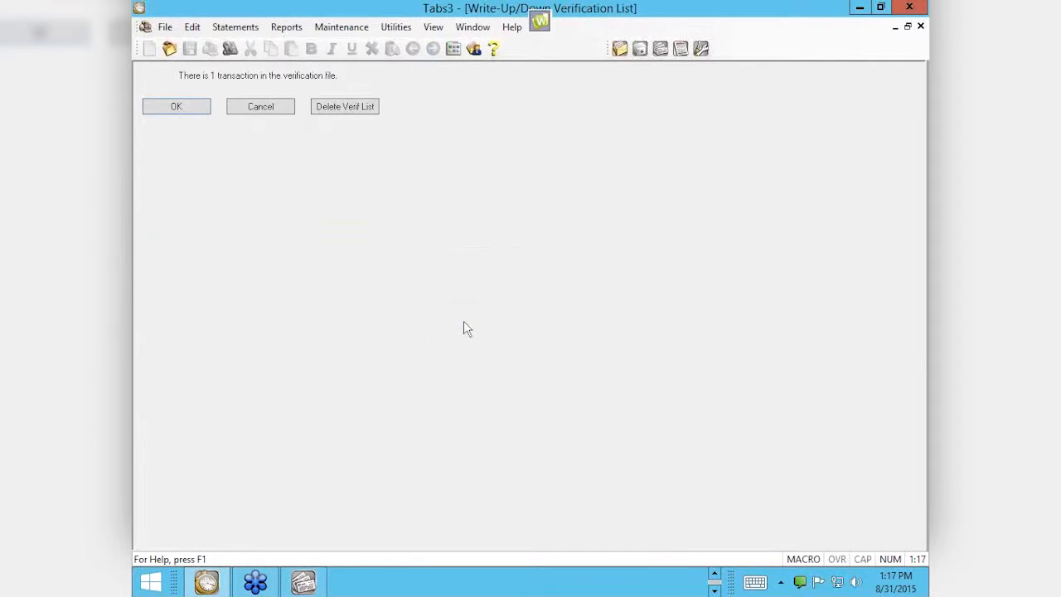
pyautogui.click(259, 108)
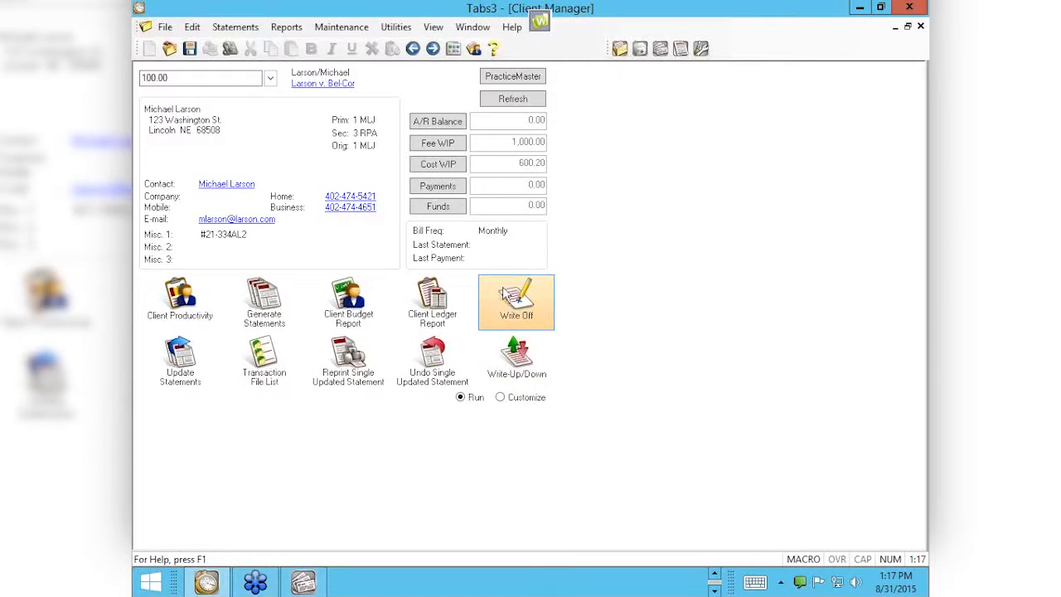
# Switch the Client Manager to Peterson Insurance Co.'s Maintenance of Insurance Policies matter
pyautogui.moveTo(180, 74); pyautogui.dragTo(135, 83)
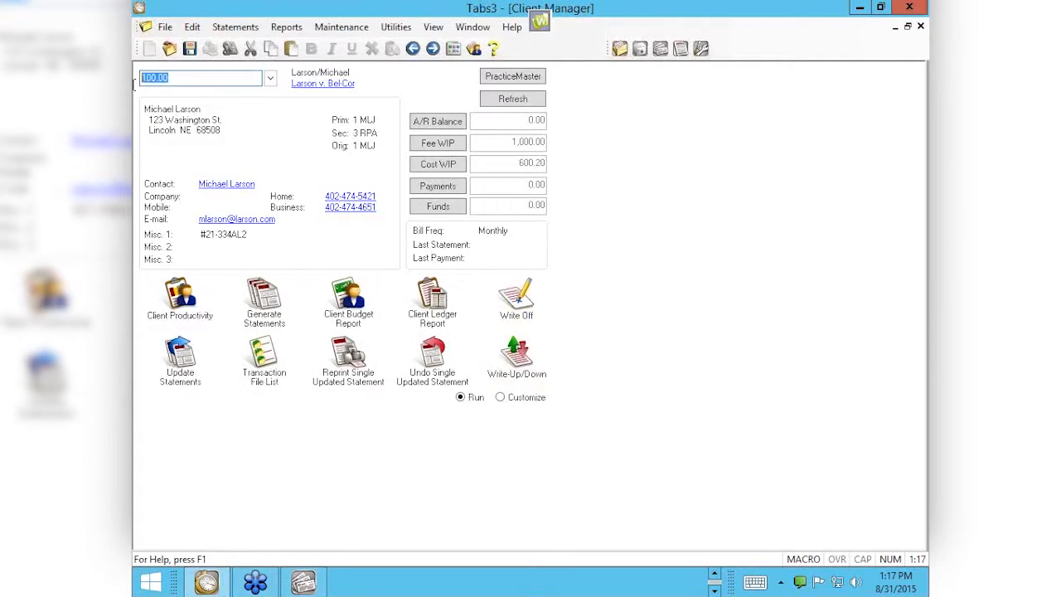
pyautogui.write('200.02')
pyautogui.press('Tab')
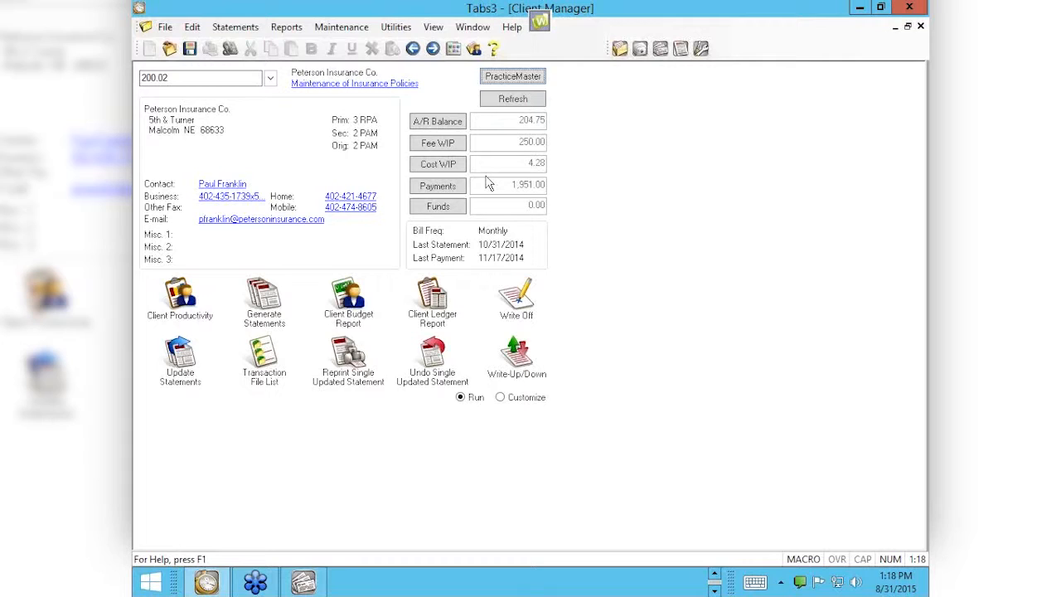
# Start a write-off for the client without a backup, turn off Write Off Entire Balance, and leave without writing anything off
pyautogui.click(515, 300)
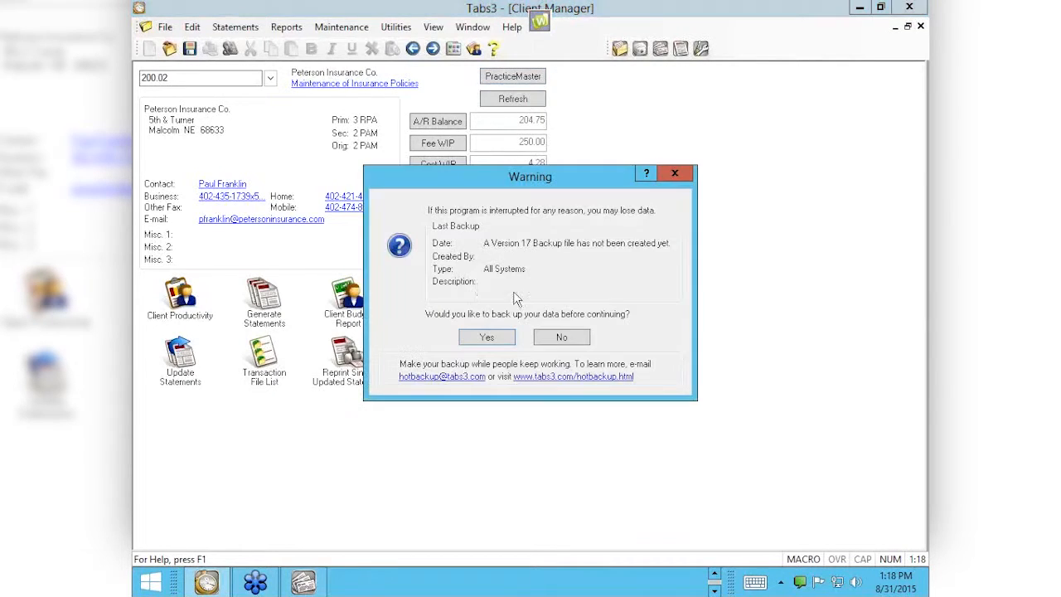
pyautogui.click(560, 337)
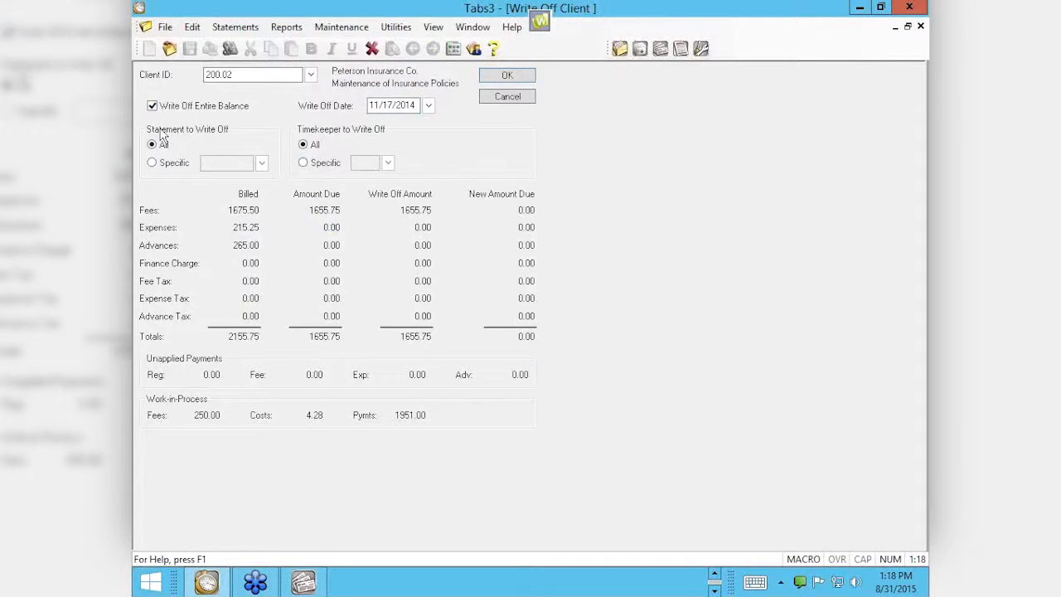
pyautogui.click(153, 106)
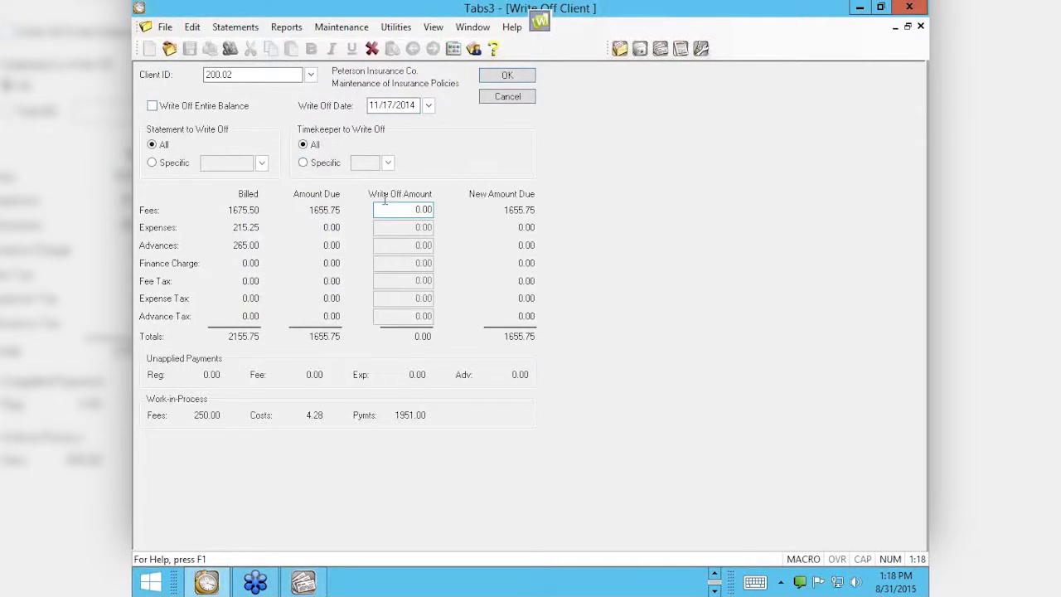
pyautogui.click(489, 98)
pyautogui.click(272, 107)
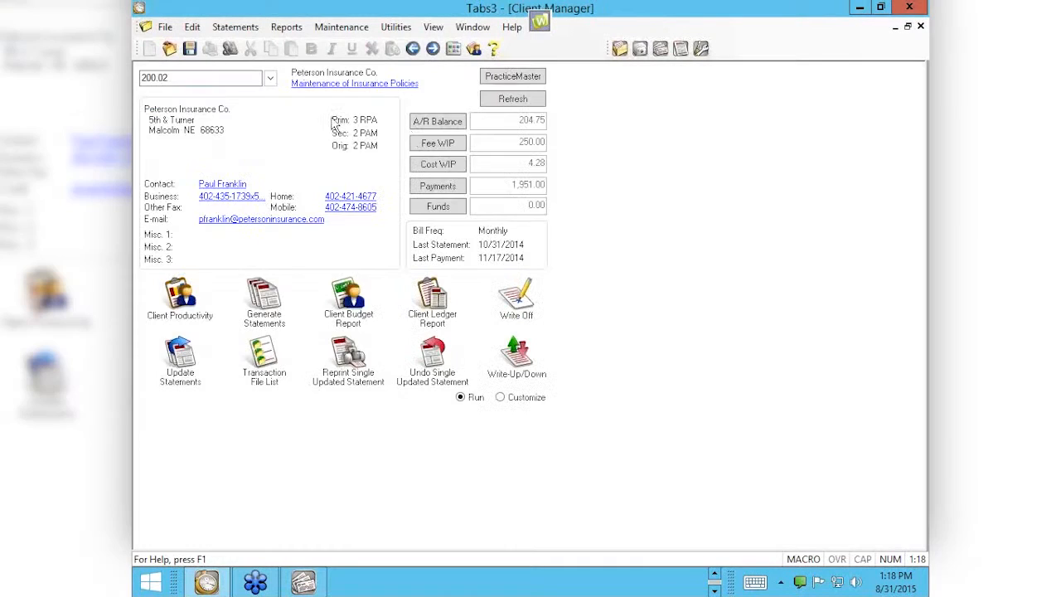
# Check the client's A/R balance breakdown, and start a write-off without a backup for 204.75 of fees instead of the entire balance
pyautogui.click(444, 122)
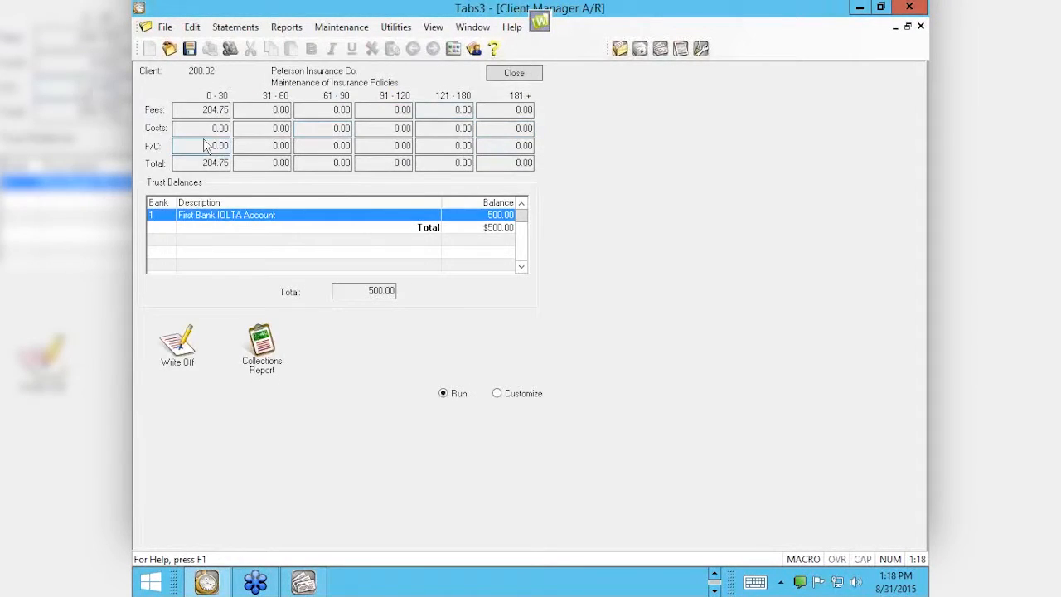
pyautogui.click(514, 74)
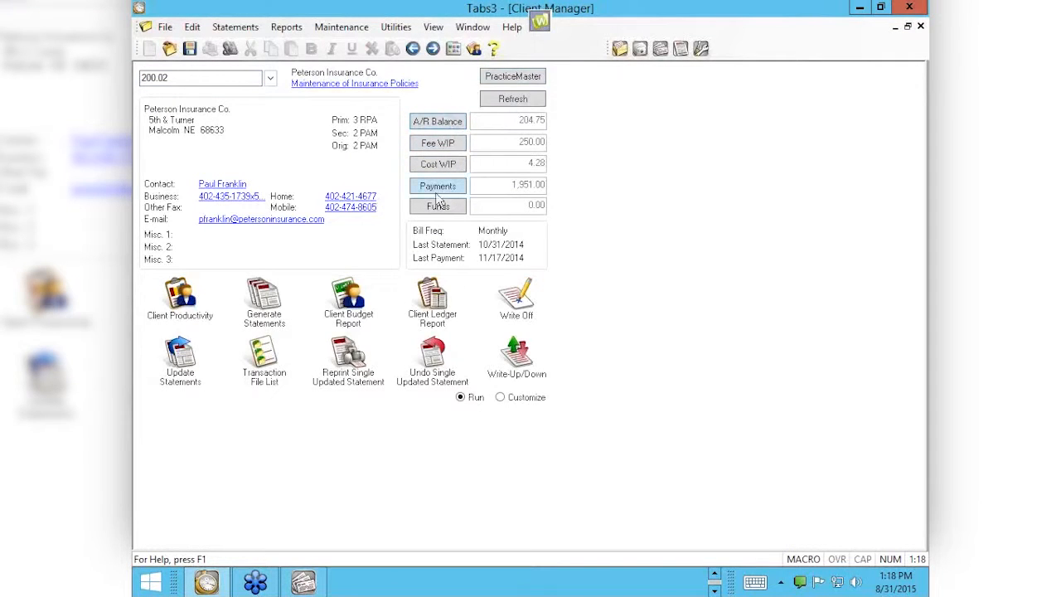
pyautogui.click(511, 322)
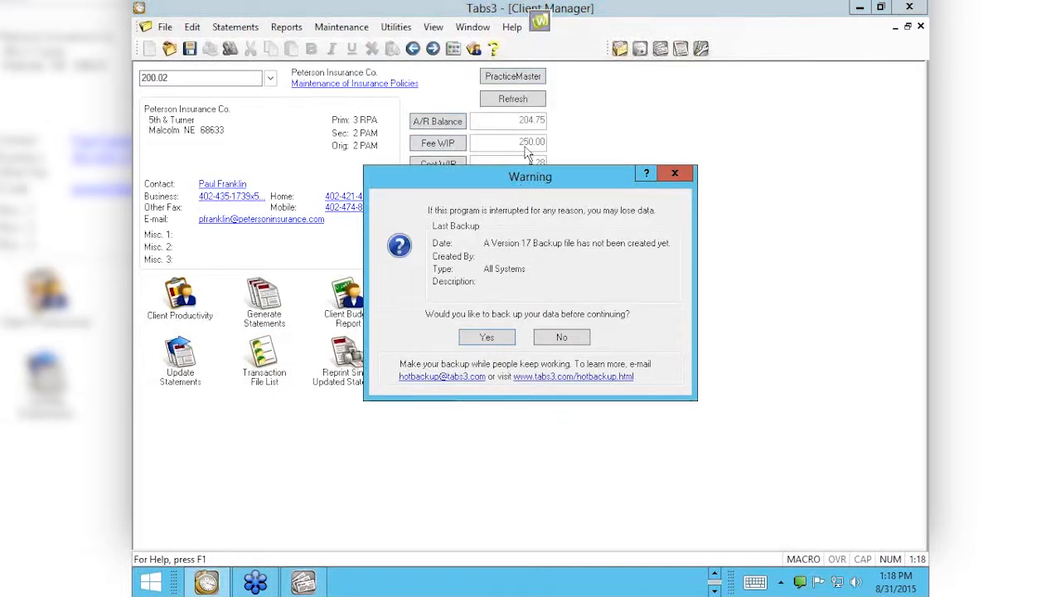
pyautogui.click(572, 338)
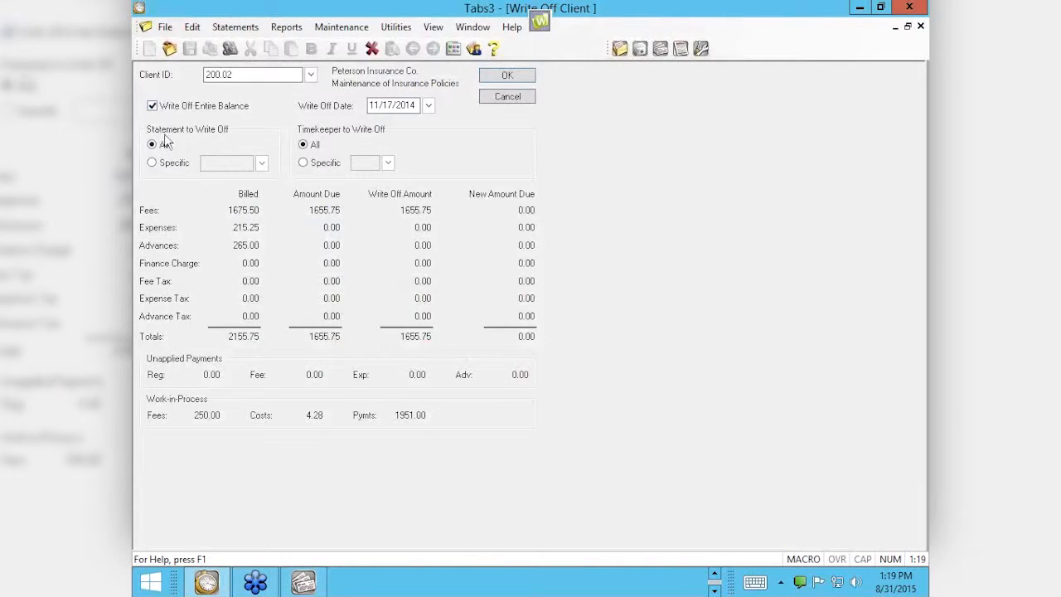
pyautogui.click(154, 106)
pyautogui.moveTo(409, 207); pyautogui.dragTo(434, 211)
pyautogui.write('204.75')
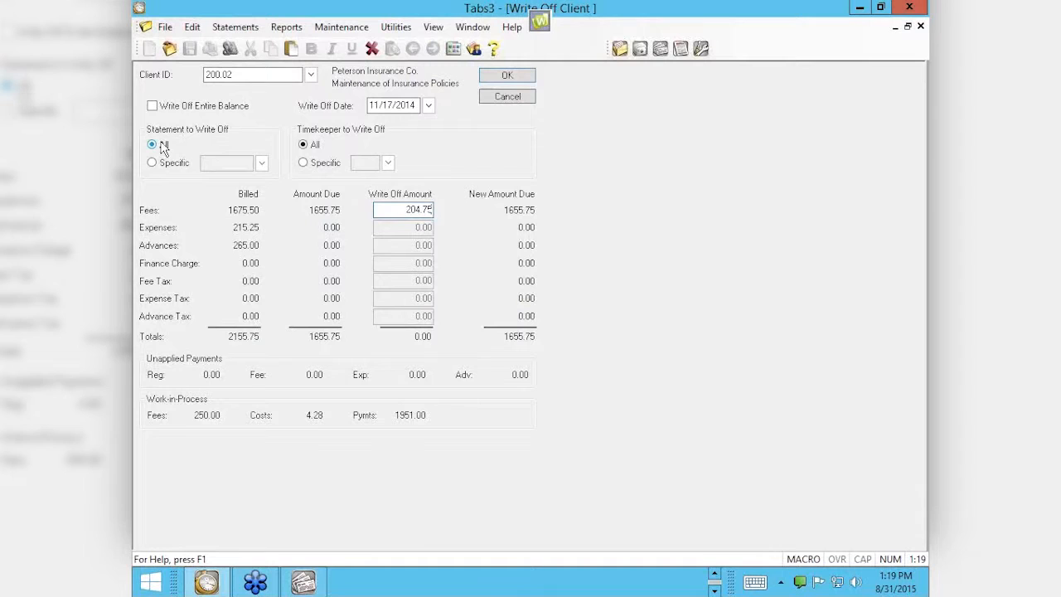
# Restrict the write-off to the specific statement dated 09/30/2014
pyautogui.click(153, 163)
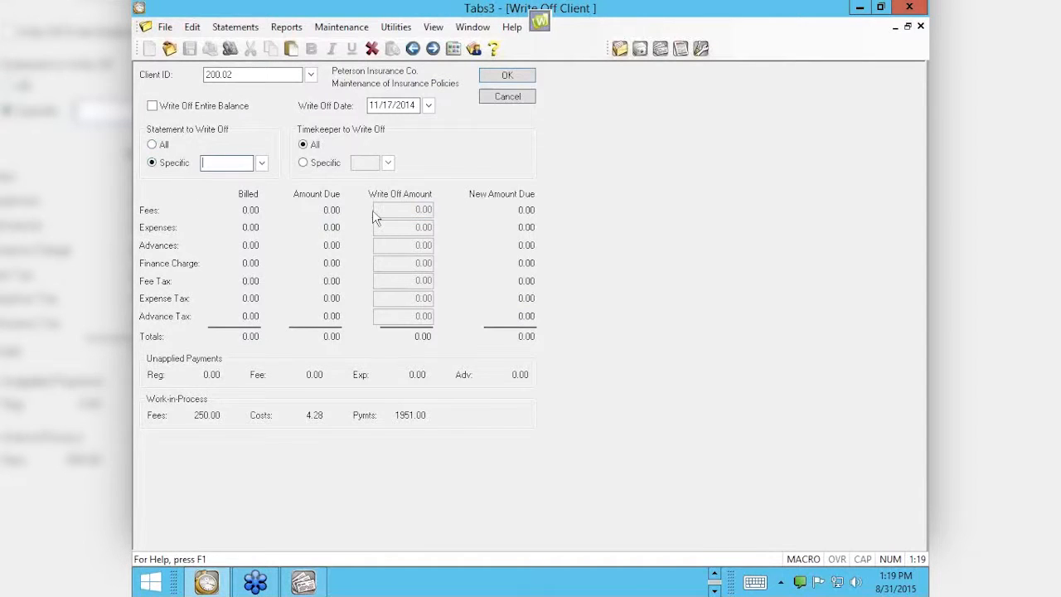
pyautogui.click(262, 164)
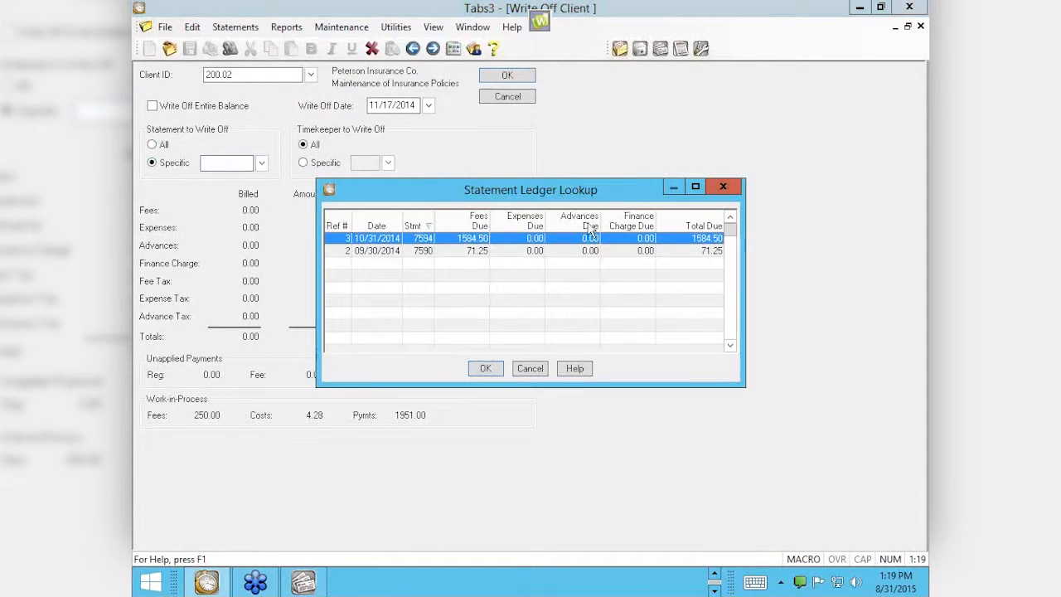
pyautogui.doubleClick(423, 252)
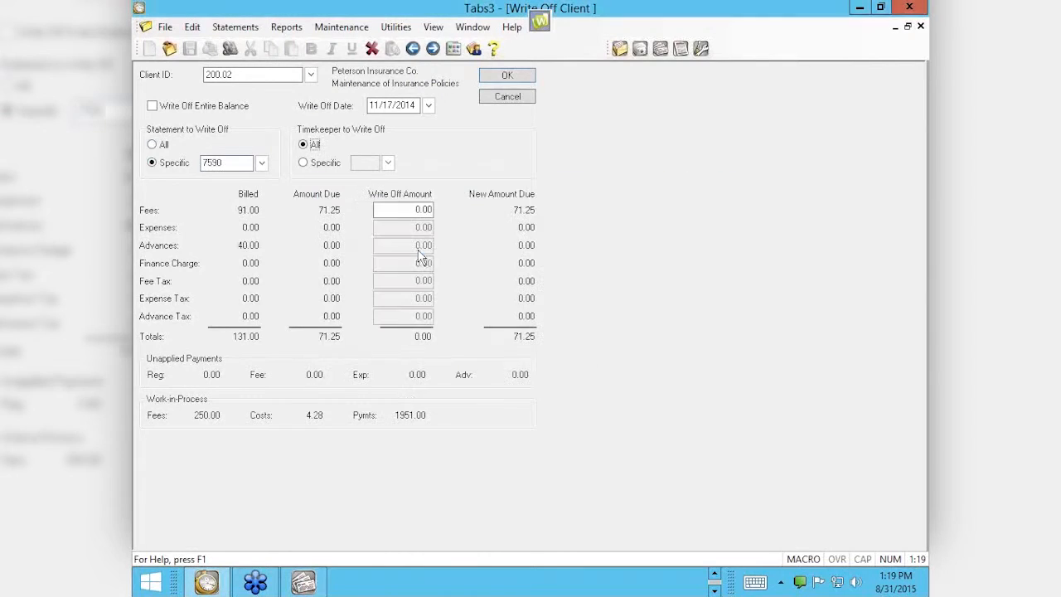
# Try to write off 71.75 of the selected statement's fees
pyautogui.moveTo(398, 210); pyautogui.dragTo(449, 218)
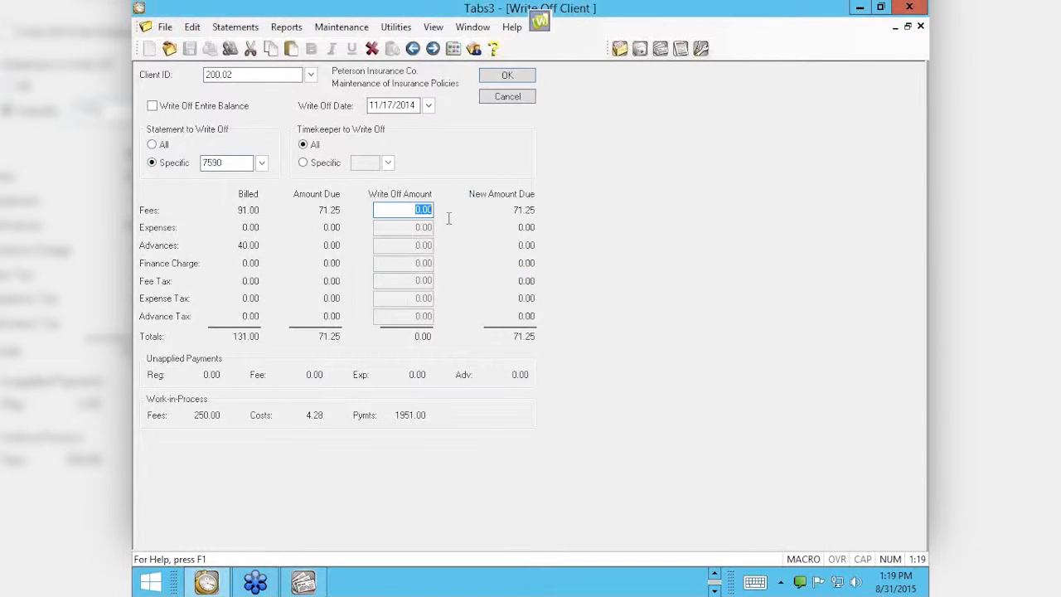
pyautogui.write('7')
pyautogui.click(304, 164)
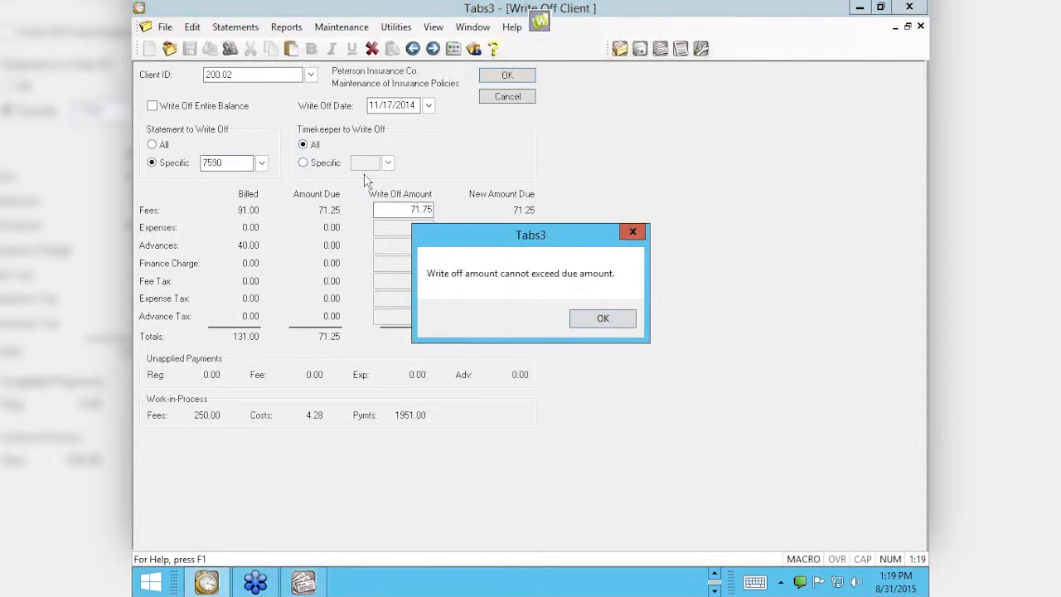
pyautogui.click(580, 317)
pyautogui.click(196, 153)
pyautogui.click(594, 319)
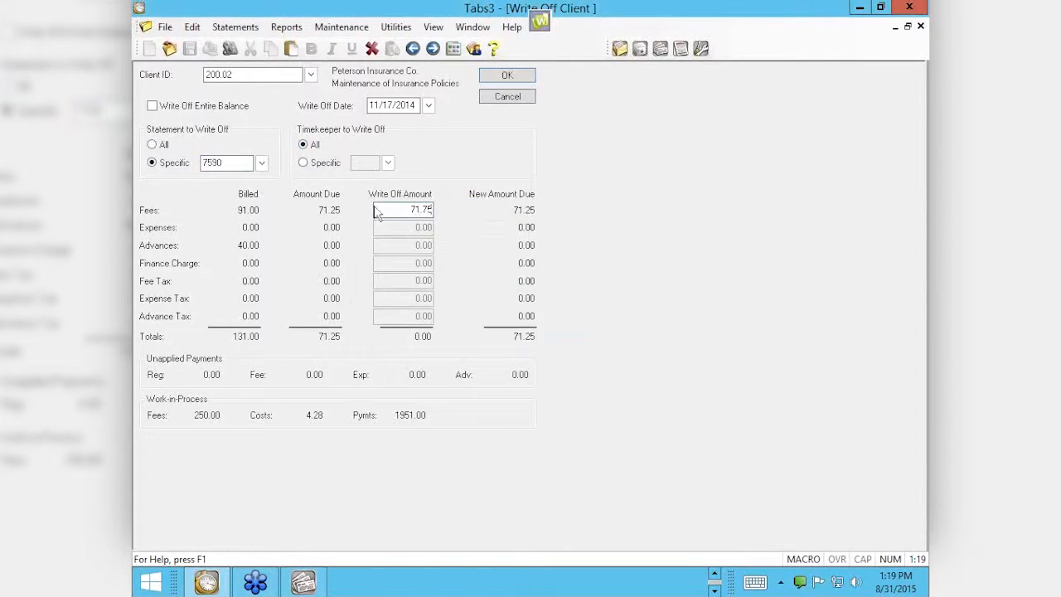
# Clear the fee write-off amount and restrict the write-off to timekeeper 1
pyautogui.moveTo(396, 212); pyautogui.dragTo(455, 217)
pyautogui.press('Delete')
pyautogui.click(304, 163)
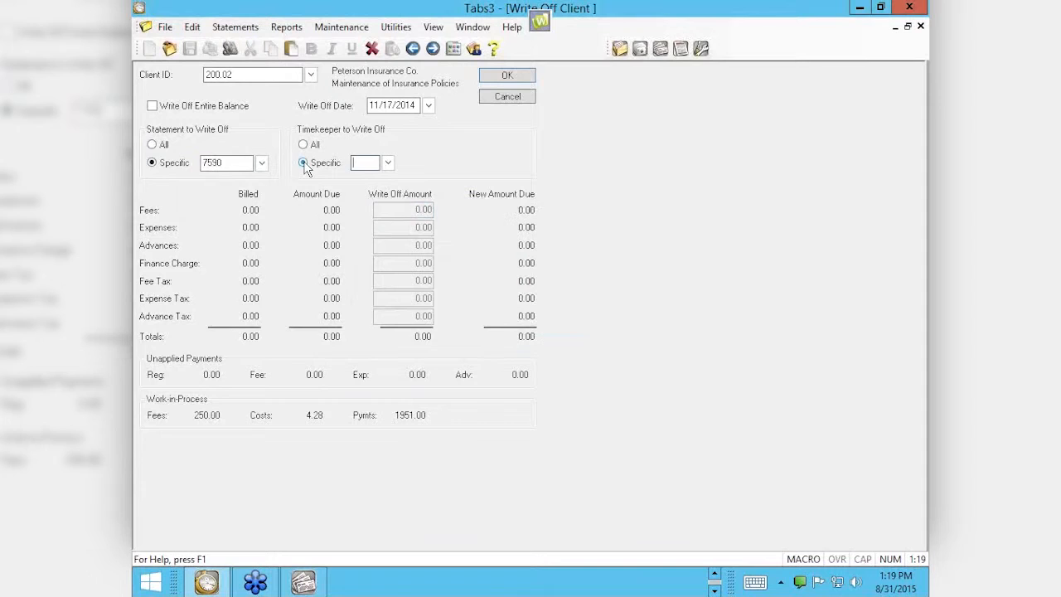
pyautogui.click(388, 163)
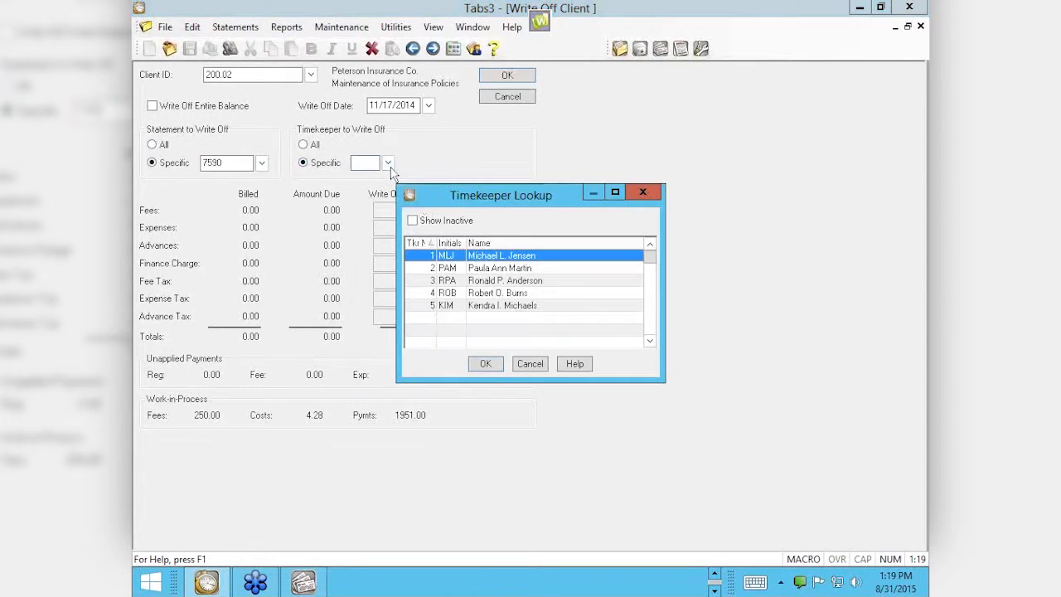
pyautogui.press('Return')
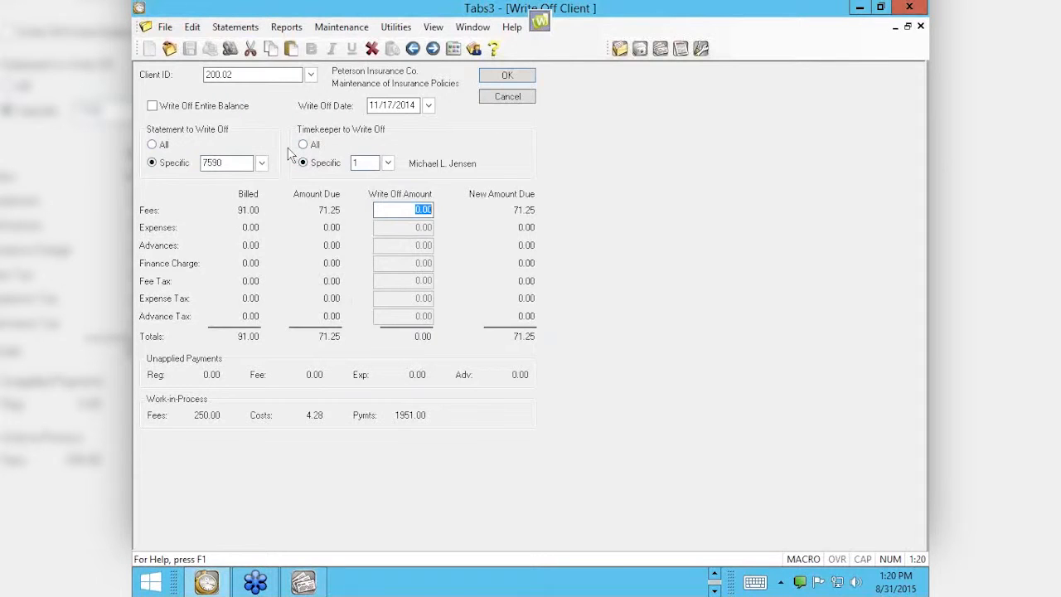
# Set the write-off to all timekeepers and all statements, and try to write off the client's entire balance
pyautogui.click(153, 106)
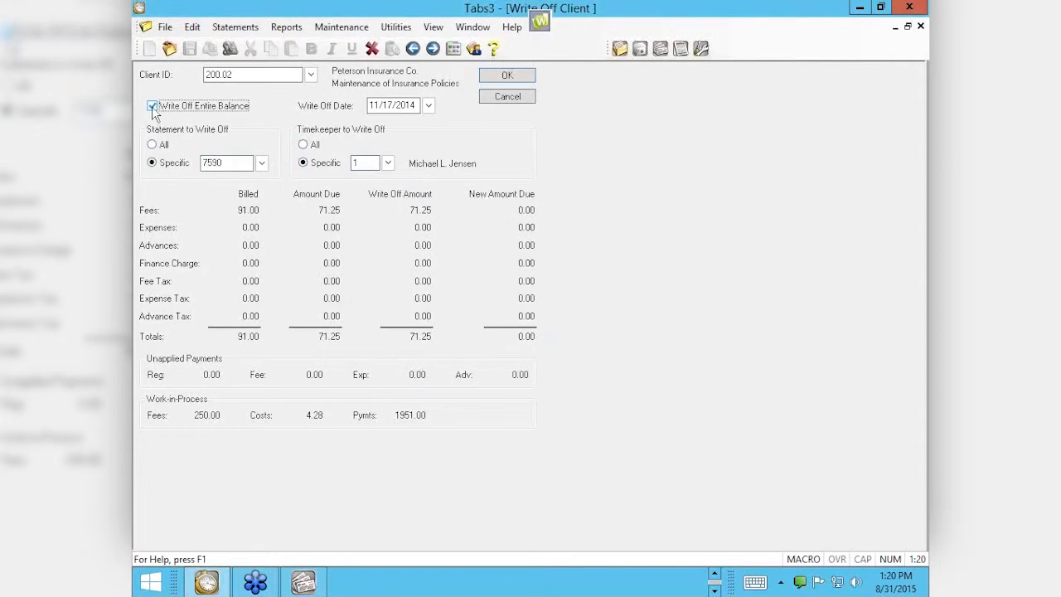
pyautogui.click(304, 144)
pyautogui.click(153, 144)
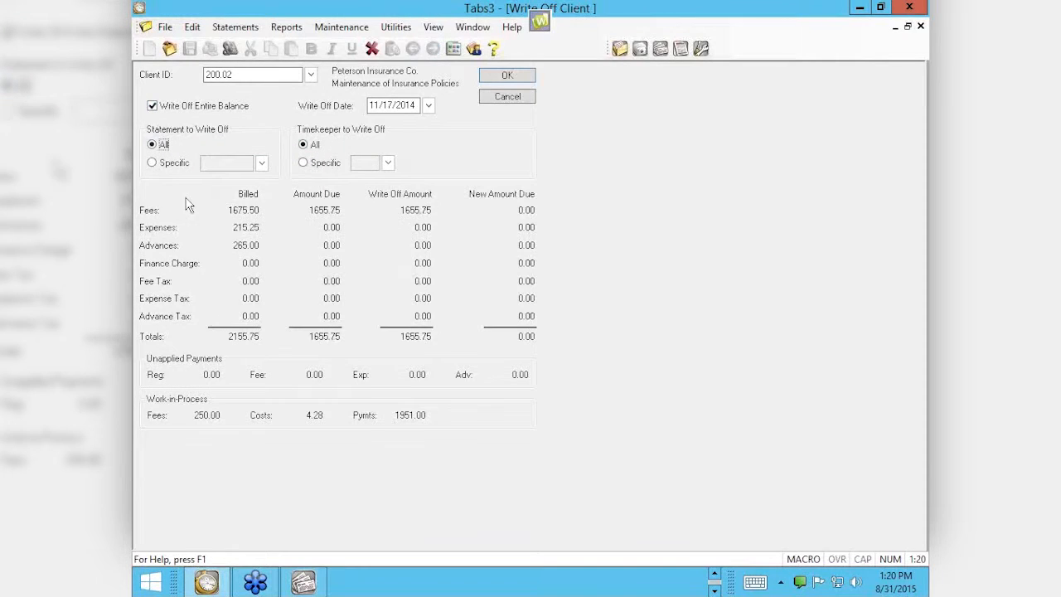
pyautogui.click(501, 81)
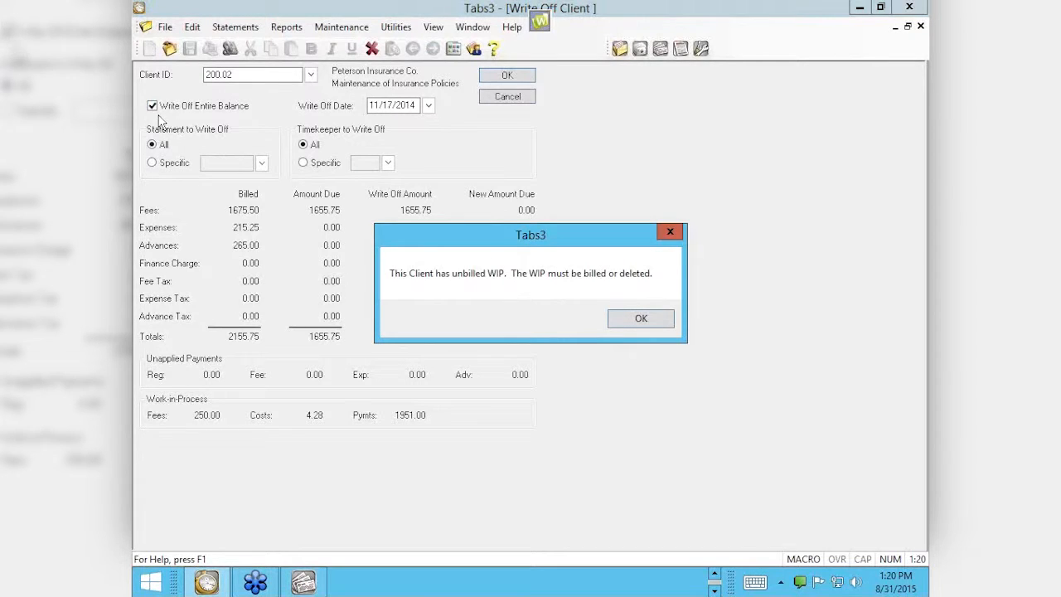
pyautogui.click(617, 318)
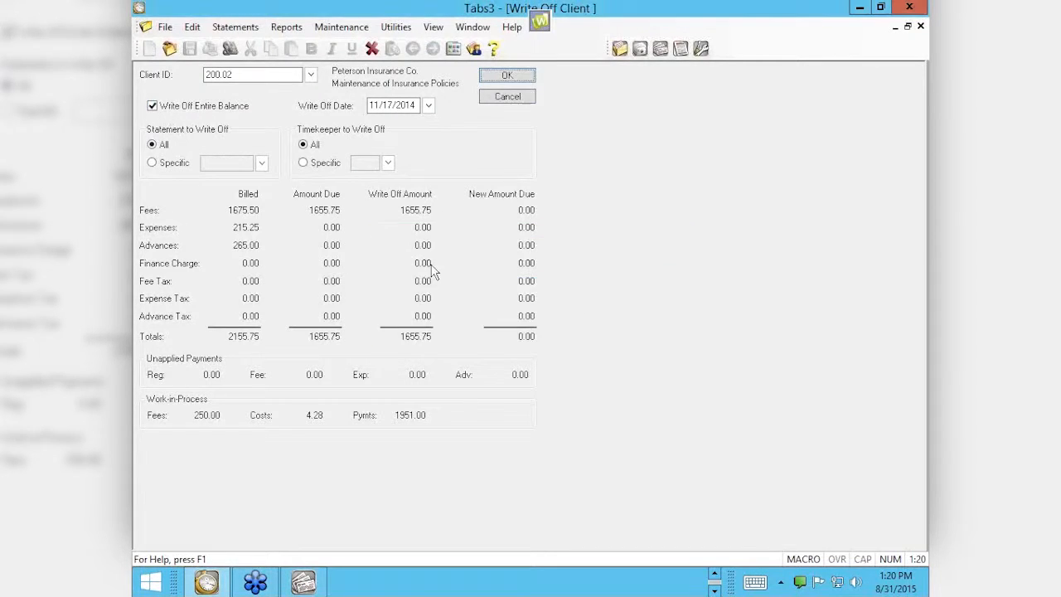
# Turn off Write Off Entire Balance and write off 204.75 of fees, agreeing to the immediate adjustment
pyautogui.click(152, 107)
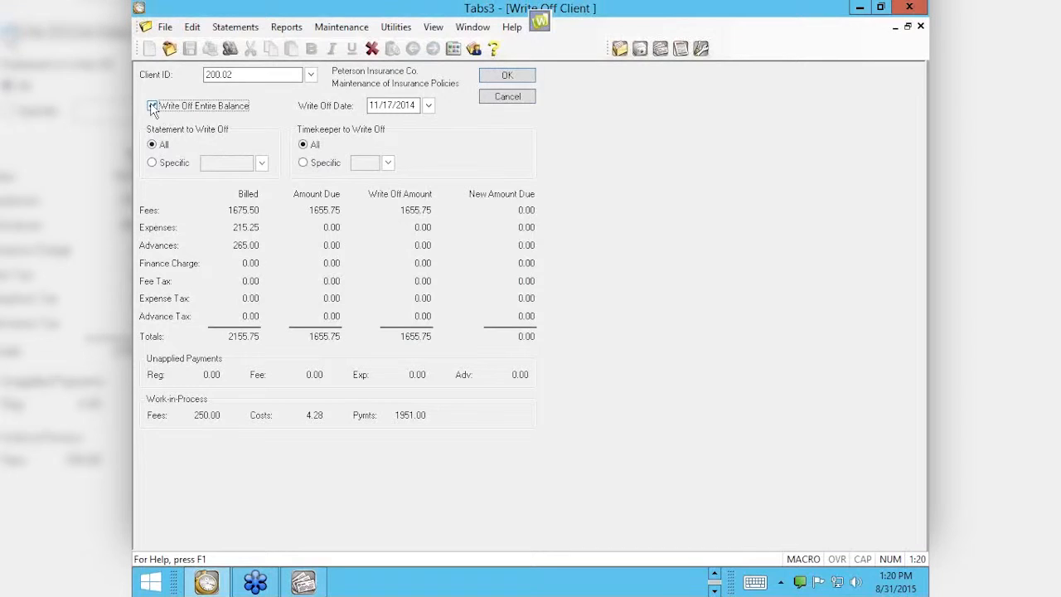
pyautogui.click(404, 210)
pyautogui.write('200')
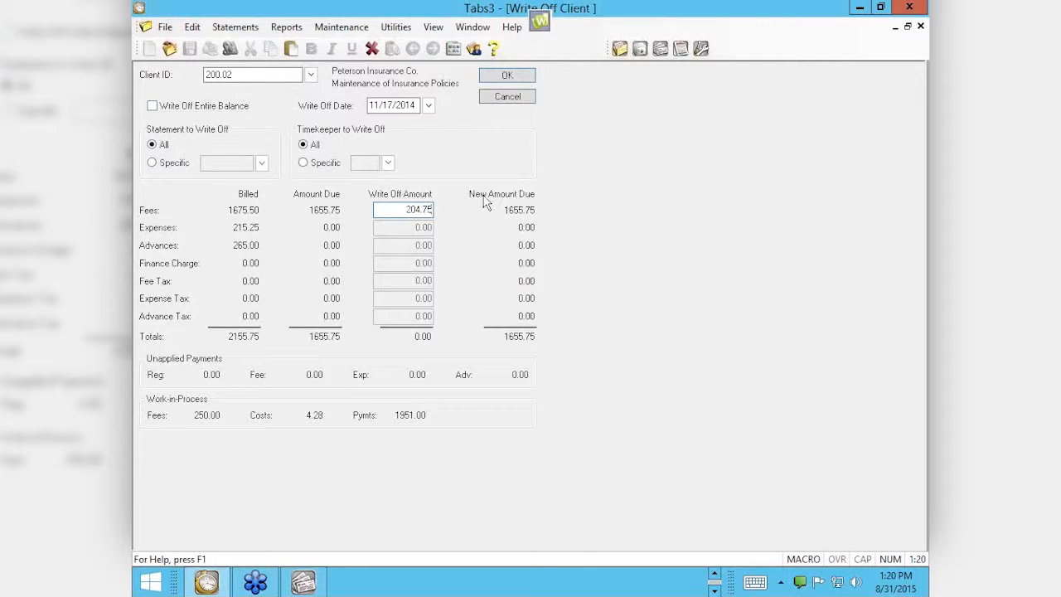
pyautogui.click(495, 77)
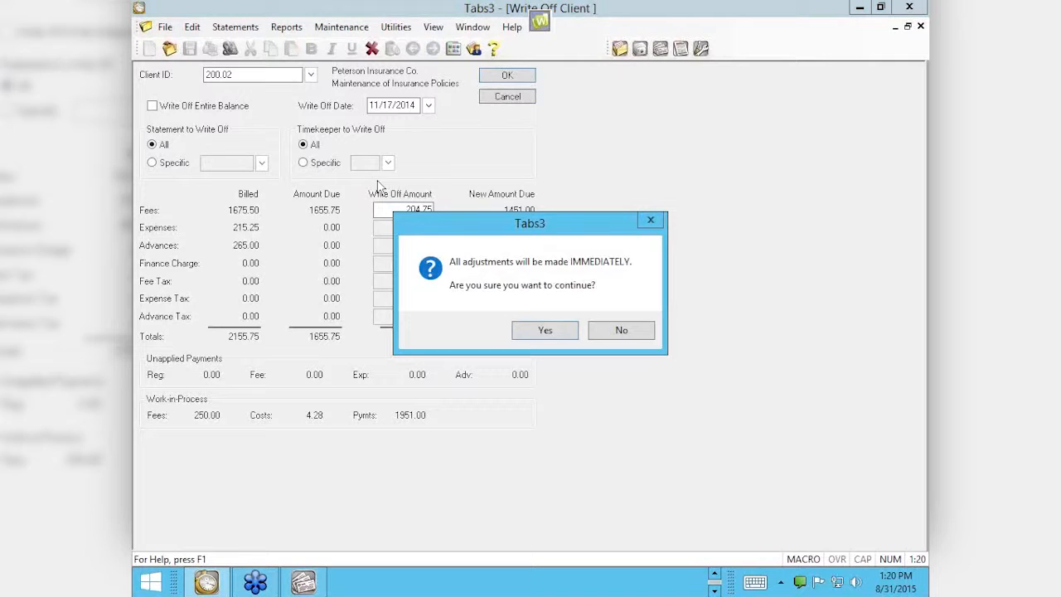
pyautogui.click(543, 331)
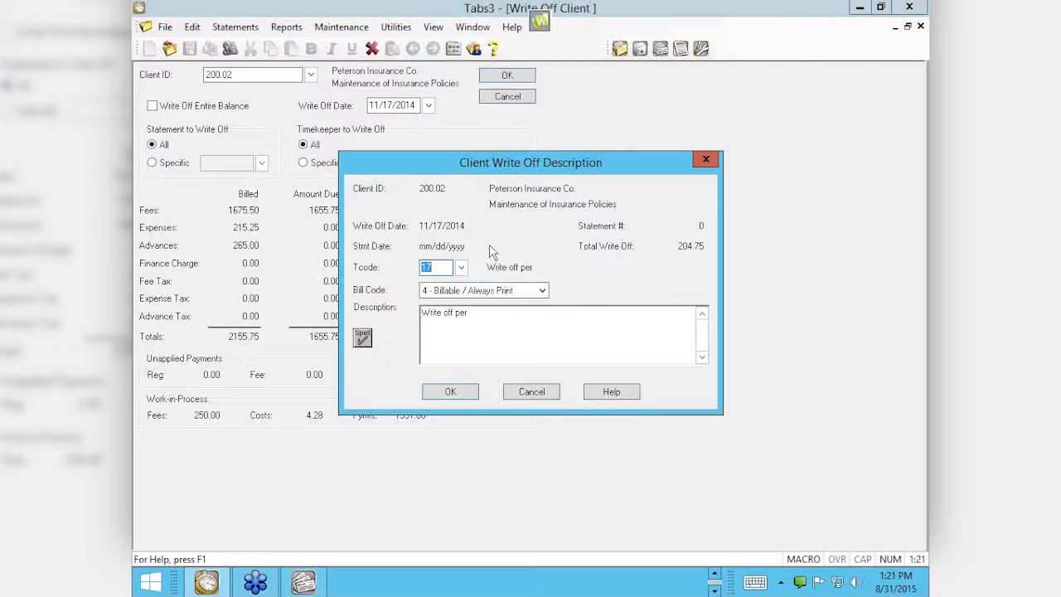
# Describe the write-off as "Write off per TKL", change the flagged word to TLC, and finish without printing the verification list
pyautogui.press('Tab')
pyautogui.hotkey('shift', 'Tab')
pyautogui.hotkey('shift', 'Tab')
pyautogui.click(449, 391)
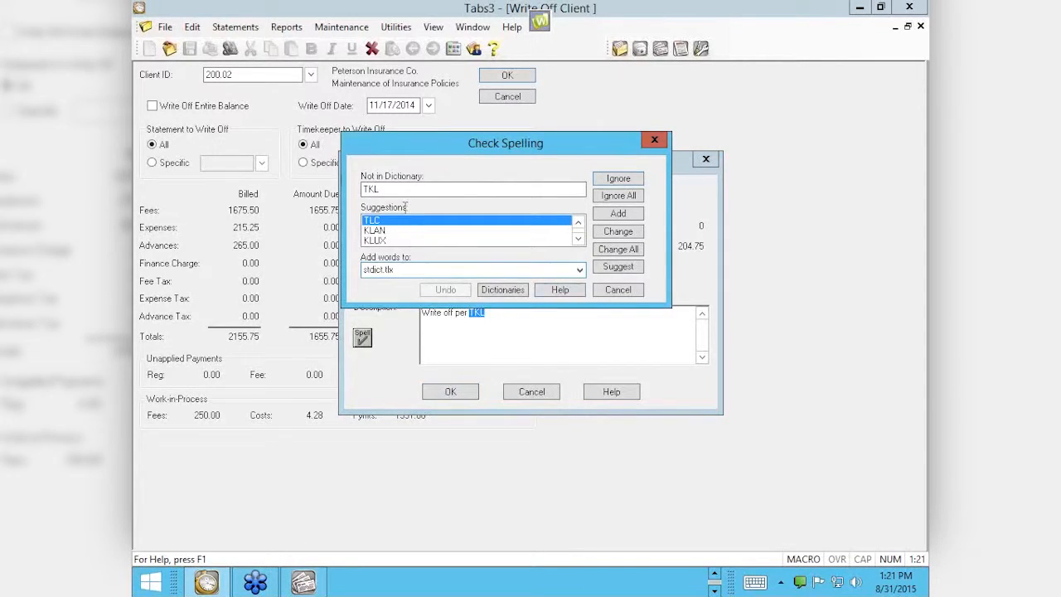
pyautogui.click(611, 237)
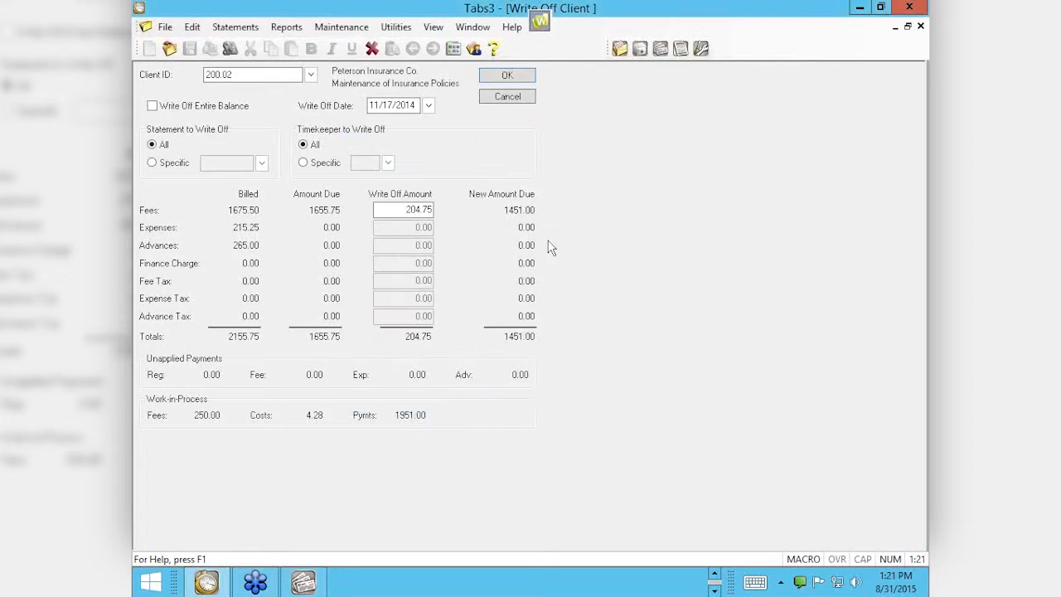
pyautogui.click(541, 319)
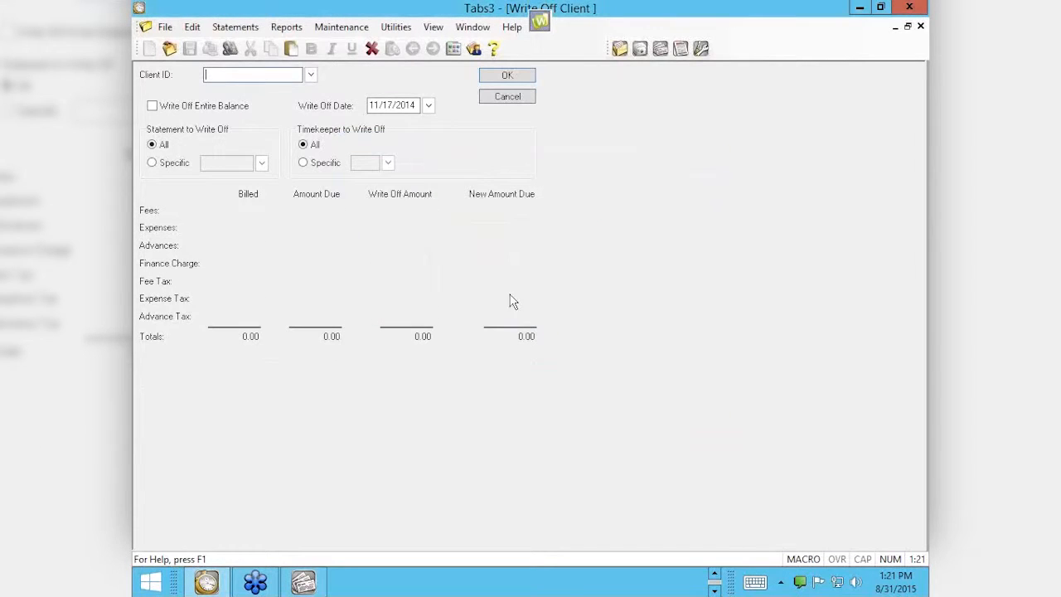
pyautogui.click(920, 27)
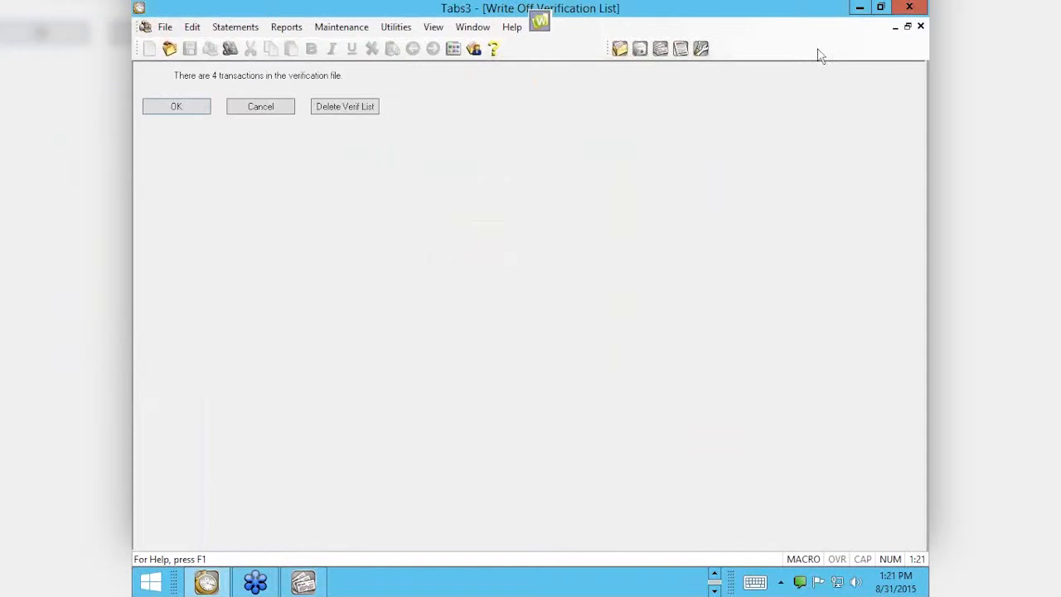
pyautogui.click(284, 109)
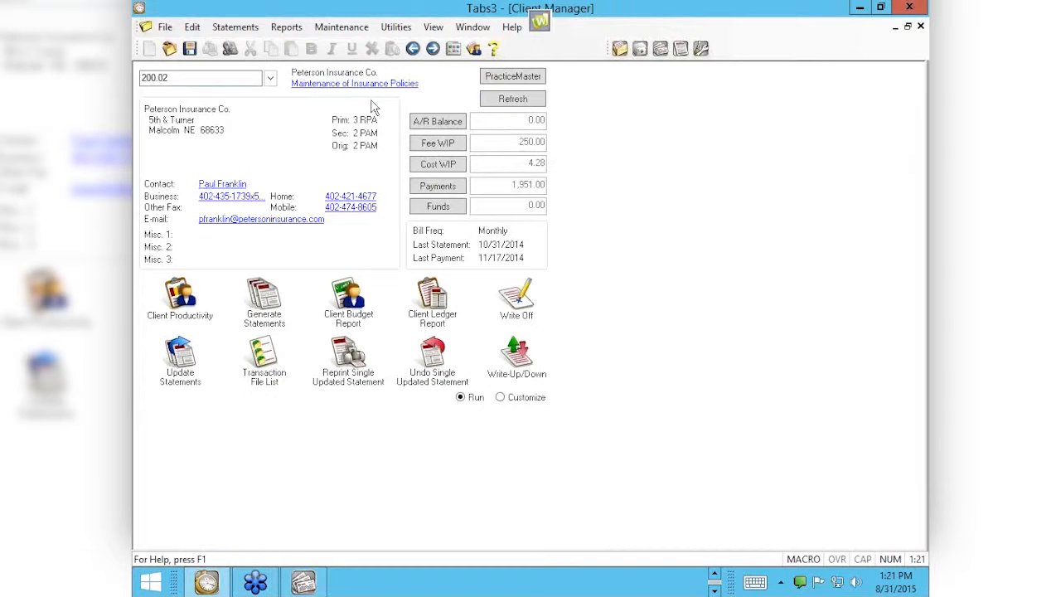
# Switch to the MegaConstruction Corporation corporate merger client and start a write-off without a backup
pyautogui.moveTo(180, 78); pyautogui.dragTo(135, 77)
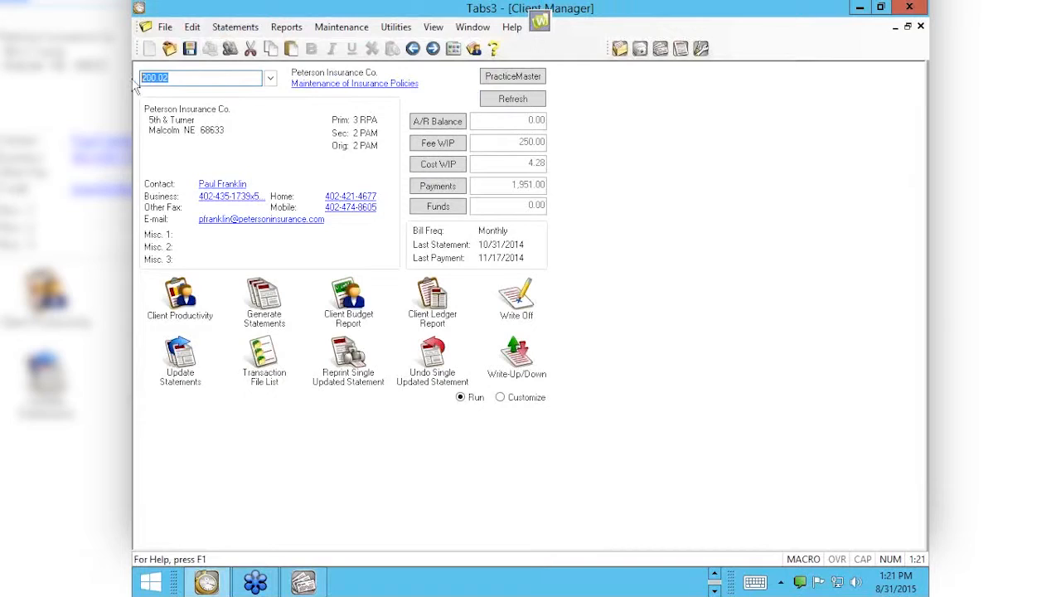
pyautogui.write('415.00')
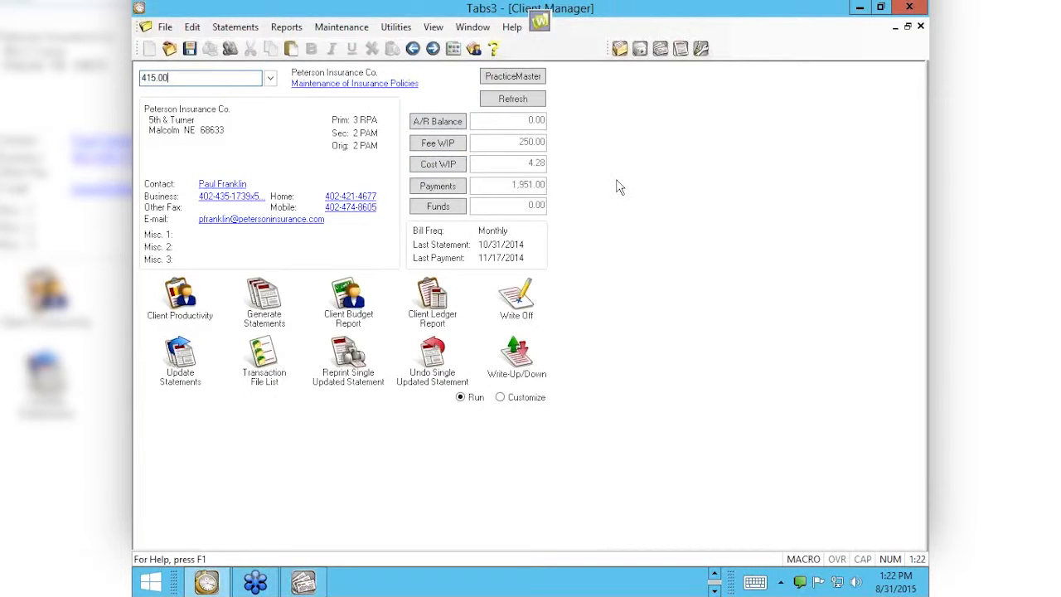
pyautogui.press('Tab')
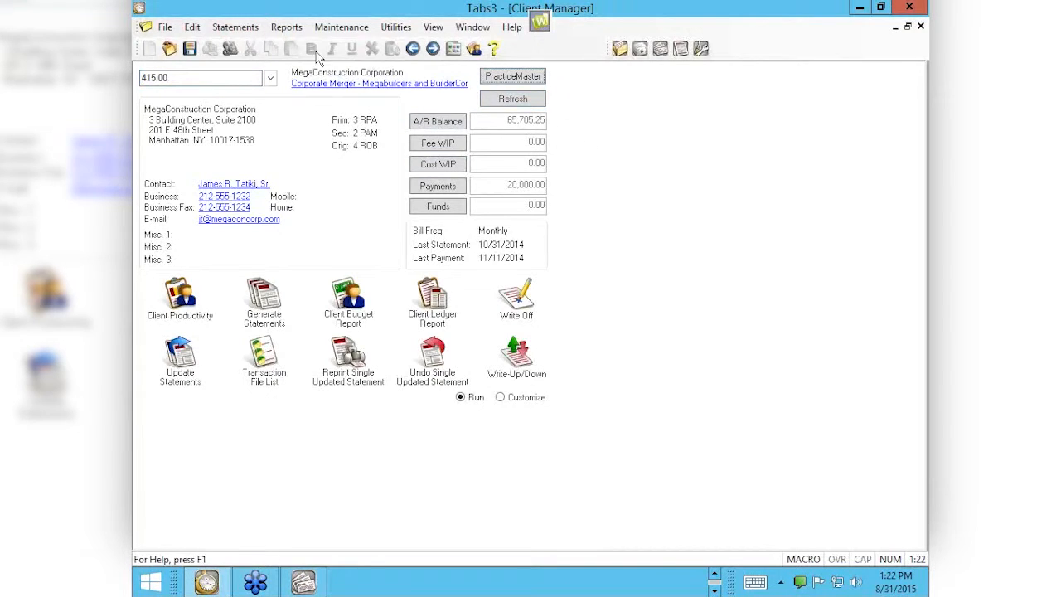
pyautogui.click(516, 303)
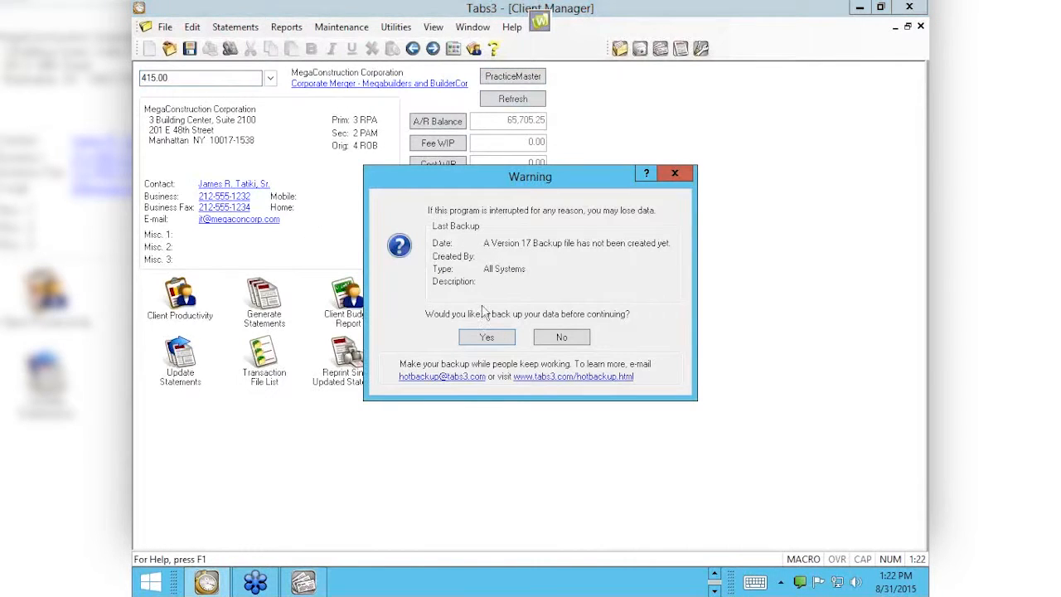
pyautogui.click(561, 336)
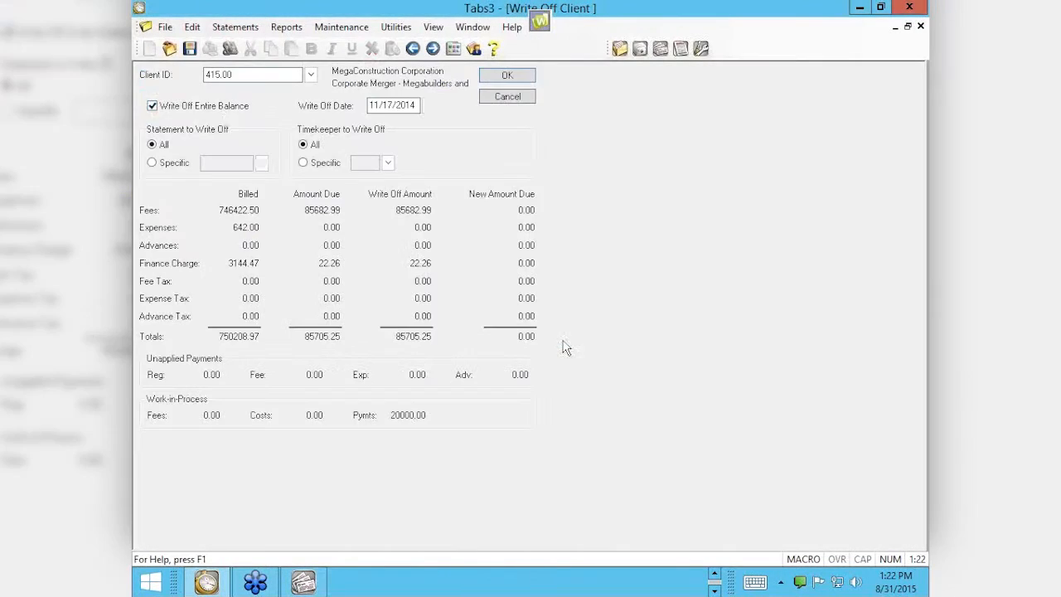
# Write off 22.26 of finance charge instead of the entire balance, agreeing to the immediate adjustment
pyautogui.click(153, 107)
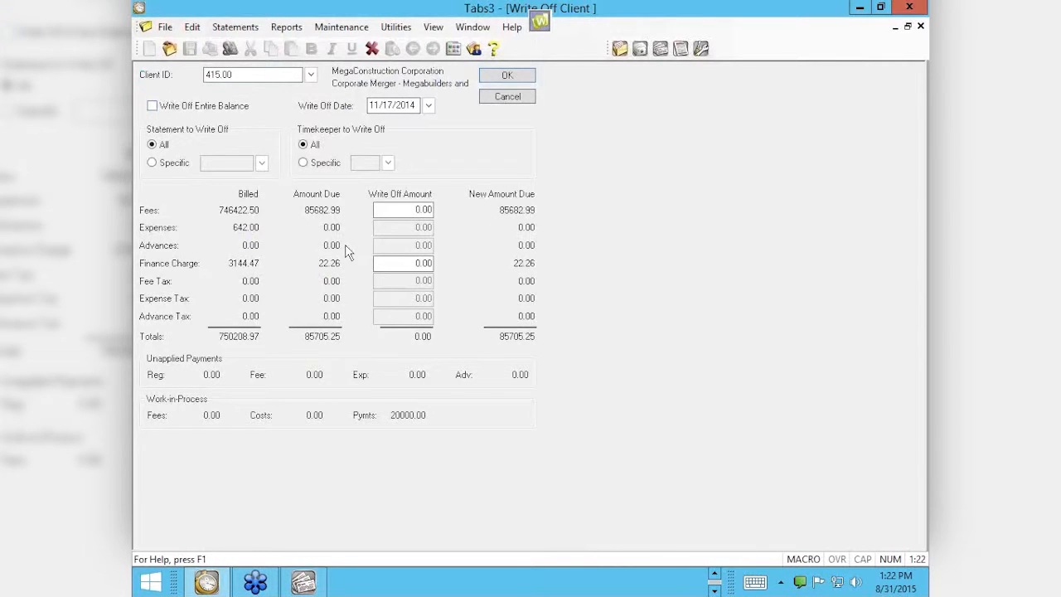
pyautogui.click(408, 264)
pyautogui.write('22')
pyautogui.click(507, 76)
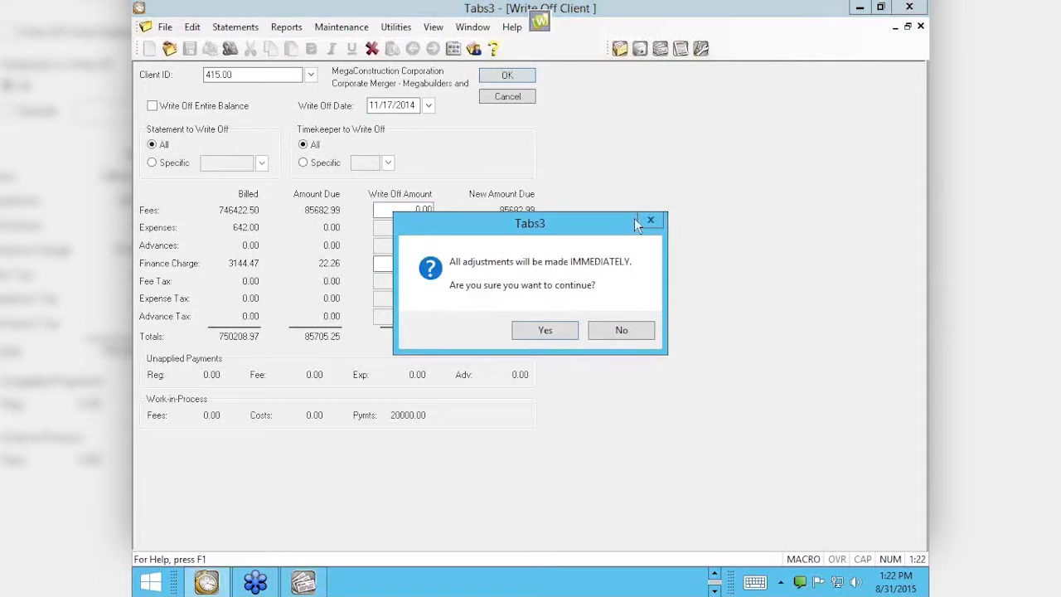
pyautogui.click(534, 327)
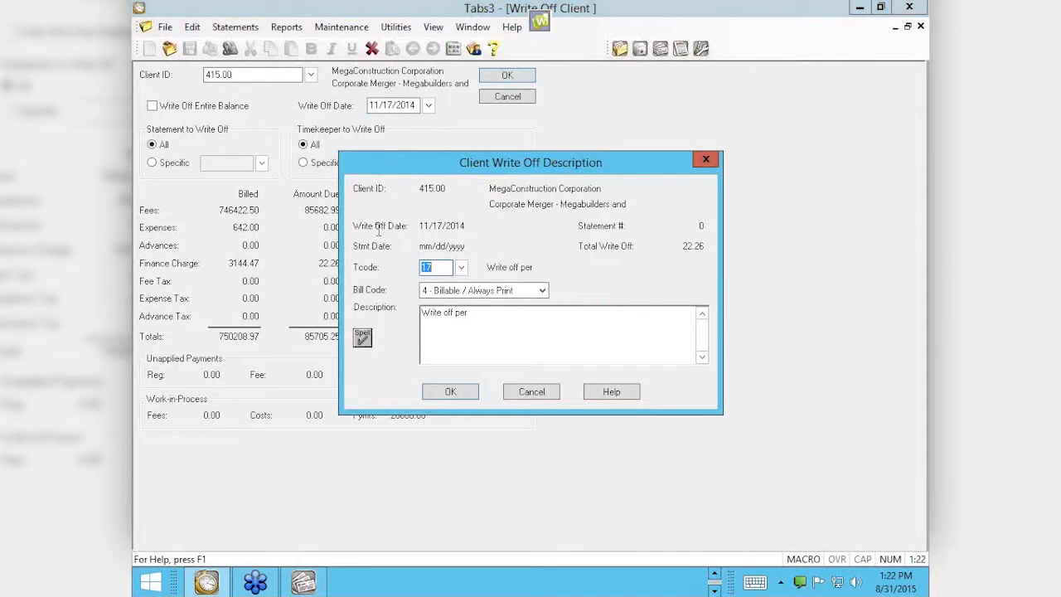
# Complete the write-off with Tcode 17 and the description "Write off per", and leave without printing the verification list
pyautogui.click(484, 315)
pyautogui.click(461, 391)
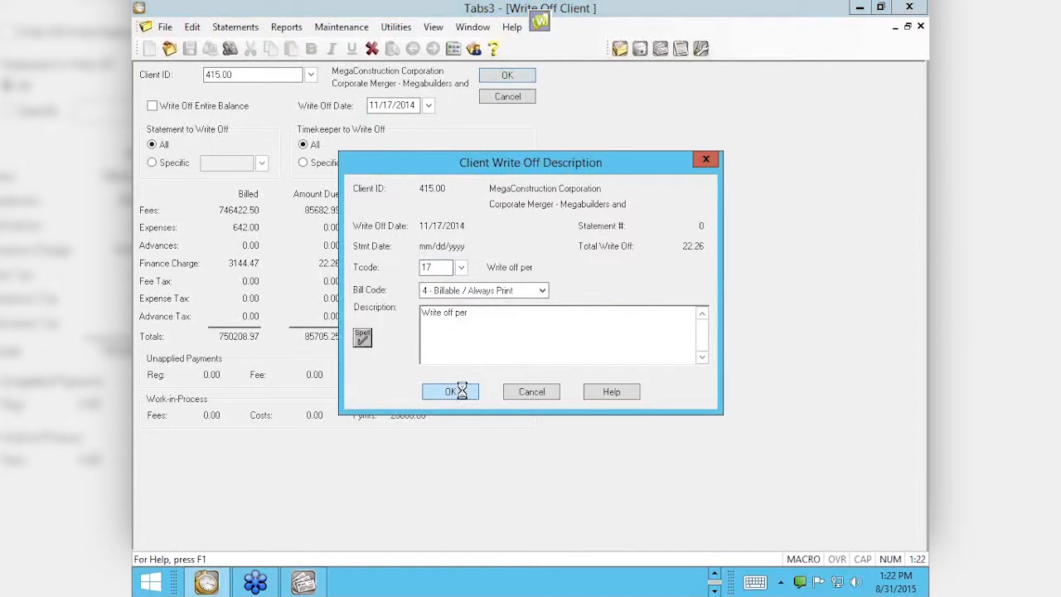
pyautogui.click(542, 319)
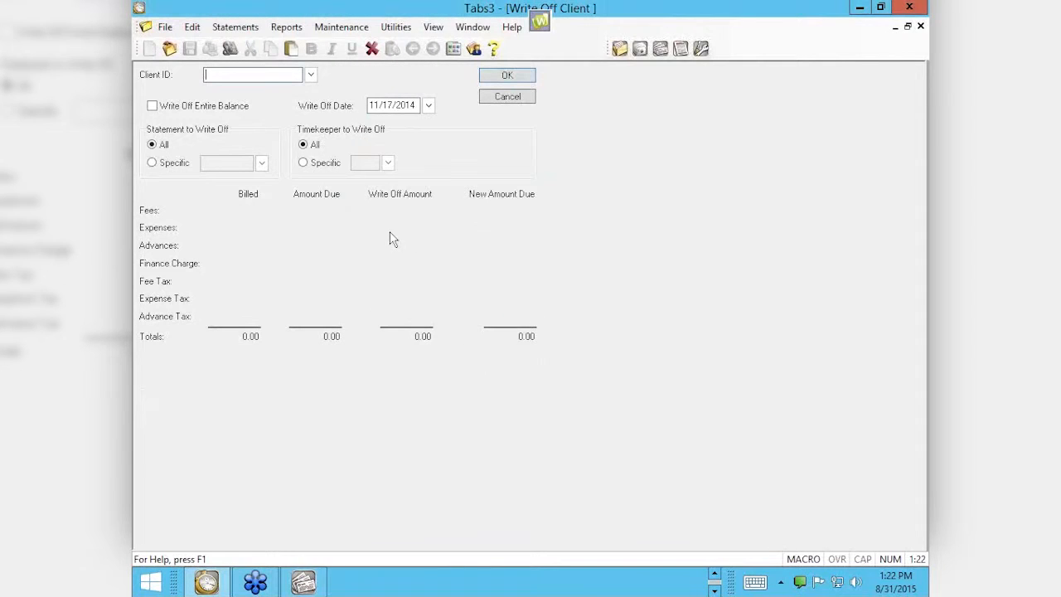
pyautogui.click(501, 97)
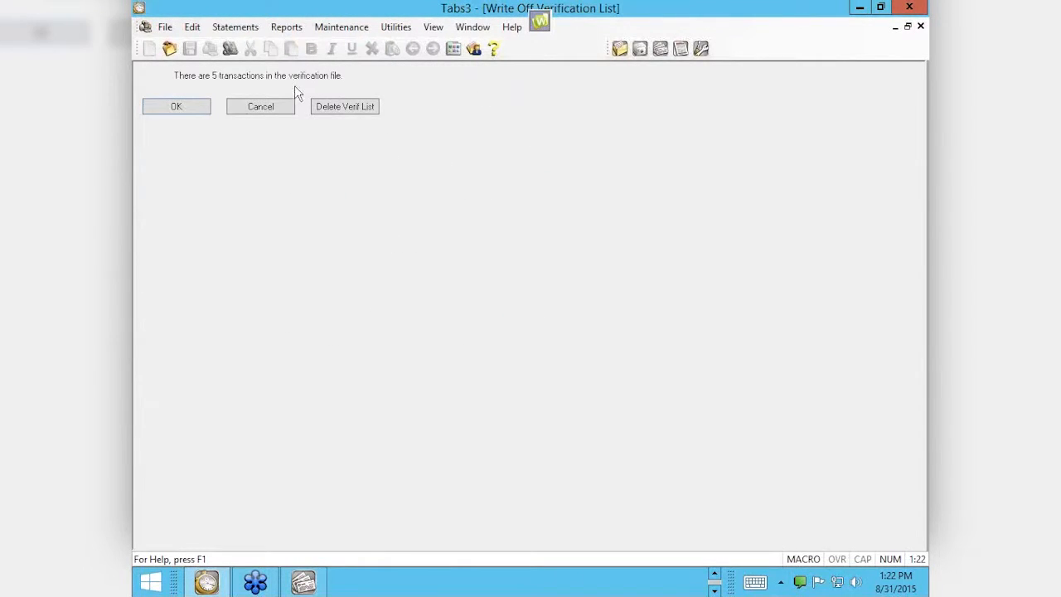
pyautogui.click(284, 109)
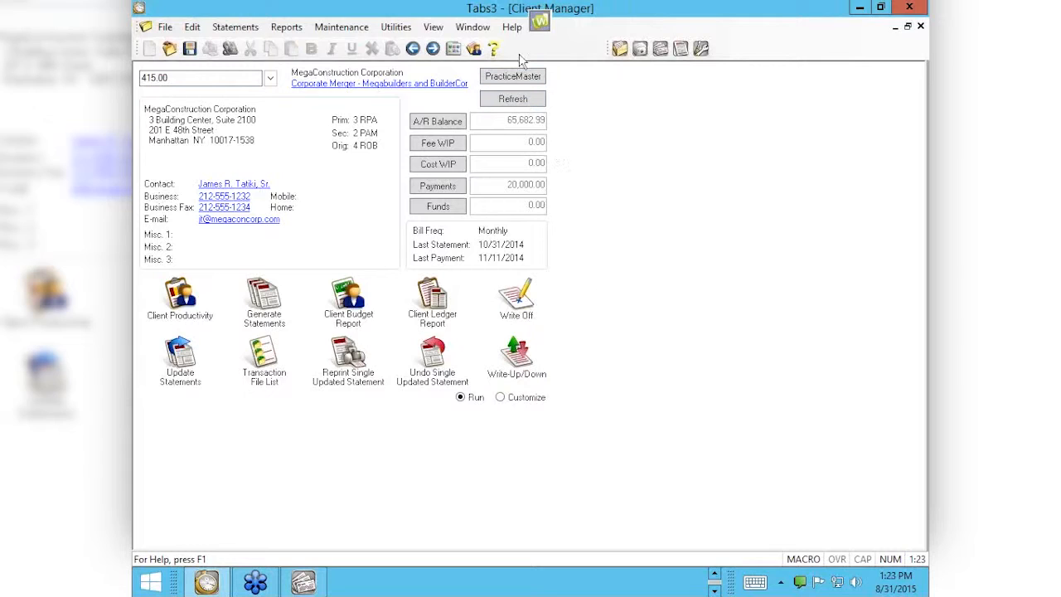
# Open the Report Finder from the Tabs3 section of the help documentation
pyautogui.click(512, 27)
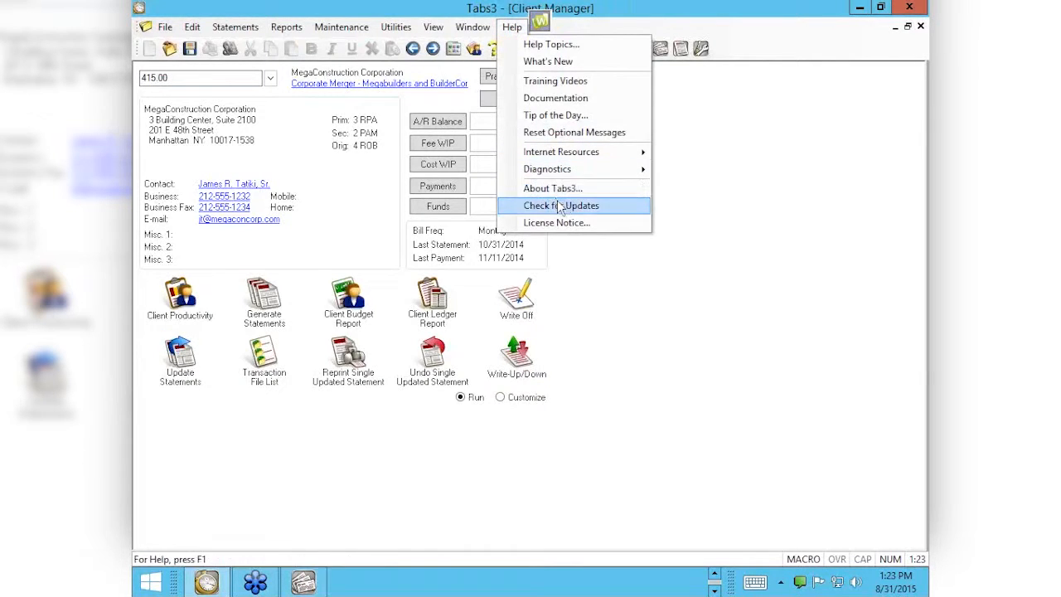
pyautogui.moveTo(571, 173)
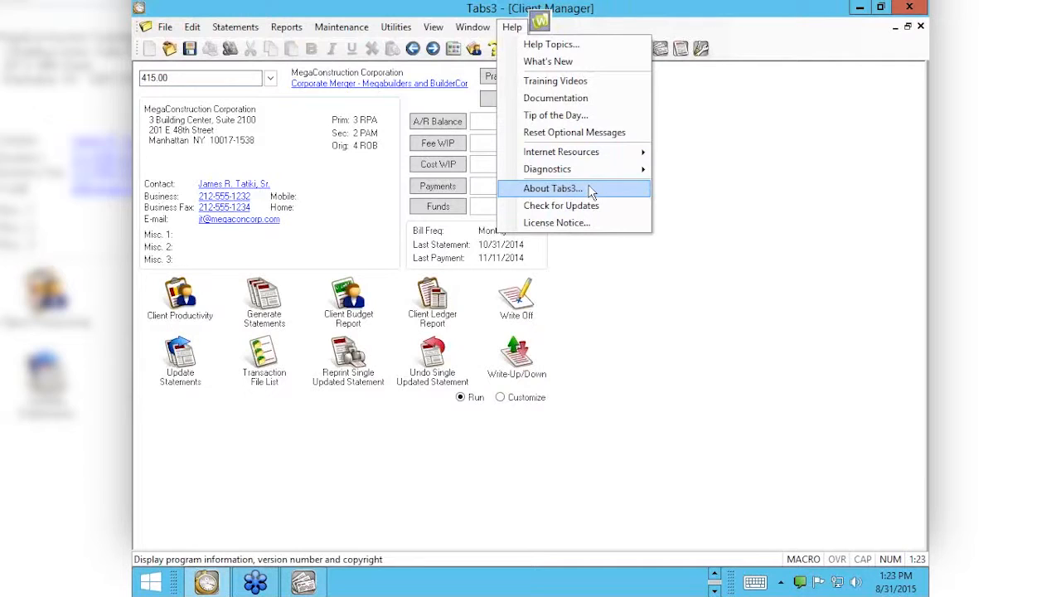
pyautogui.click(556, 99)
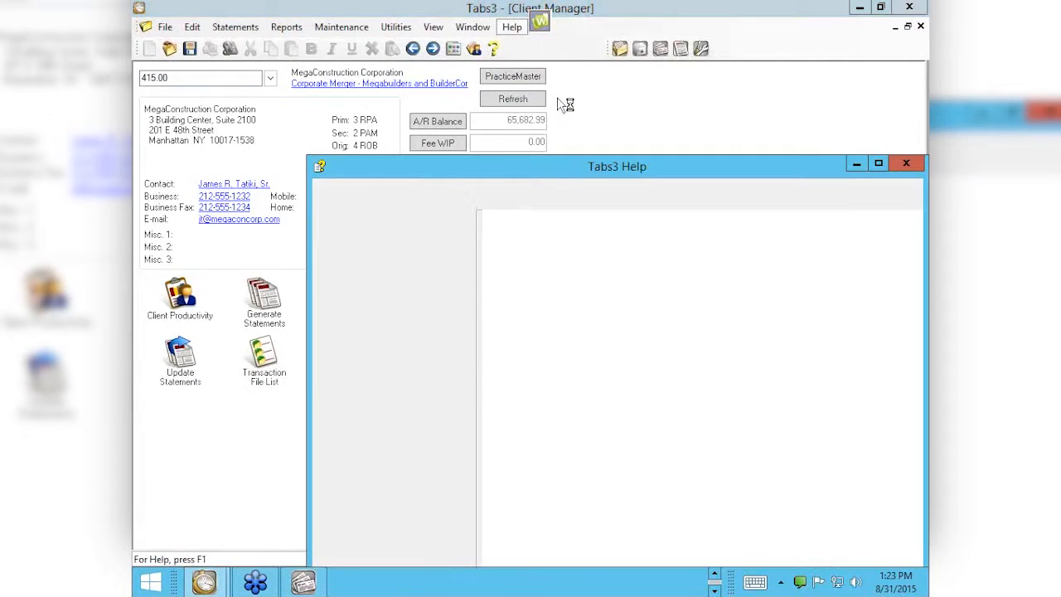
pyautogui.click(501, 344)
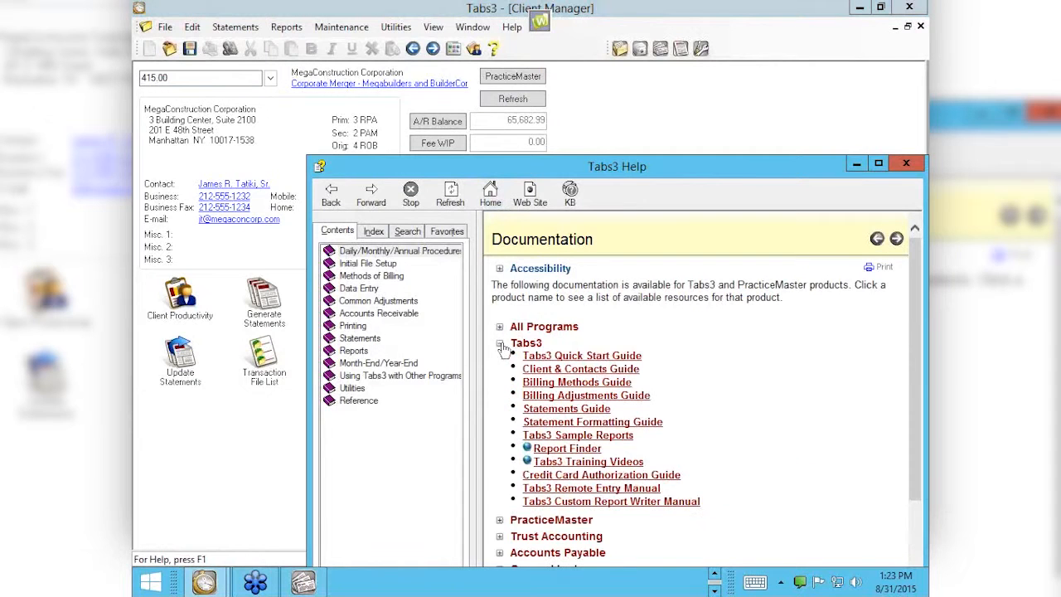
pyautogui.click(560, 451)
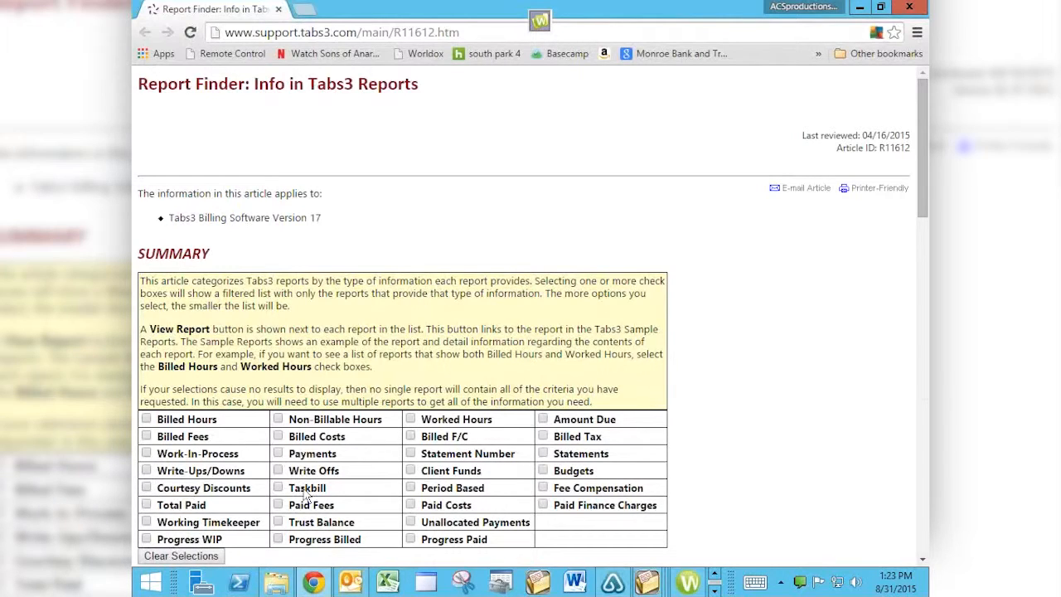
# Filter the Report Finder by Write Offs and review the matching reports
pyautogui.click(277, 470)
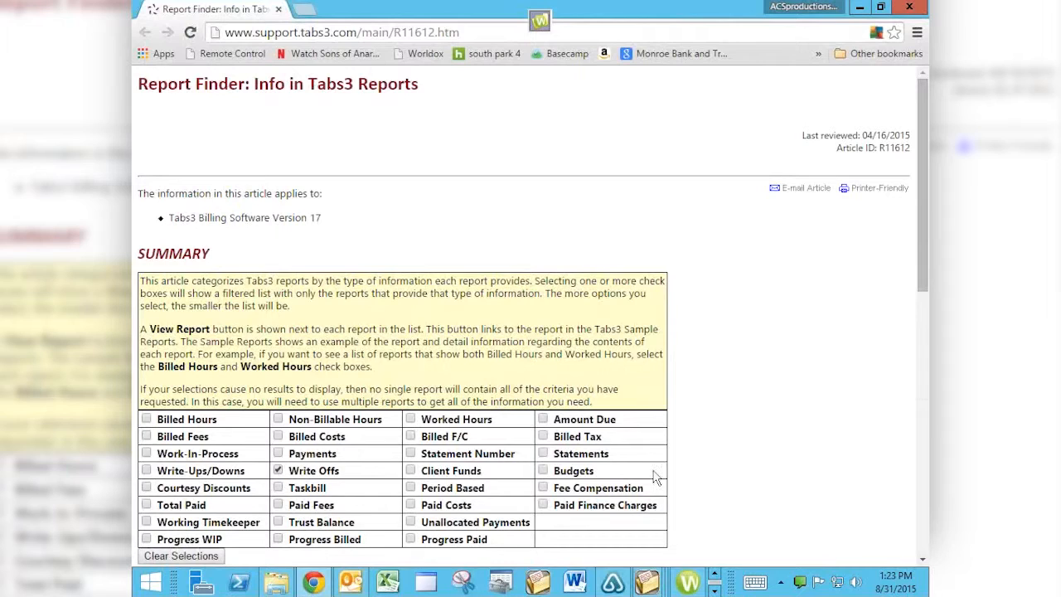
pyautogui.moveTo(922, 286); pyautogui.dragTo(918, 519)
pyautogui.scroll(2, 232, 294)
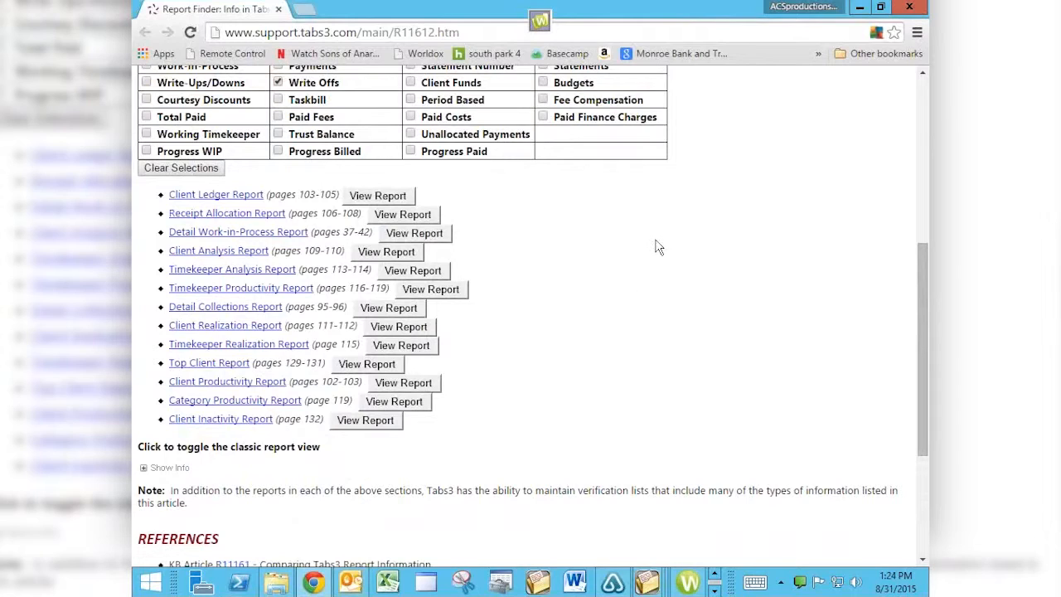
# Close the Report Finder page and the Tabs3 Help window, and switch to APS
pyautogui.click(910, 9)
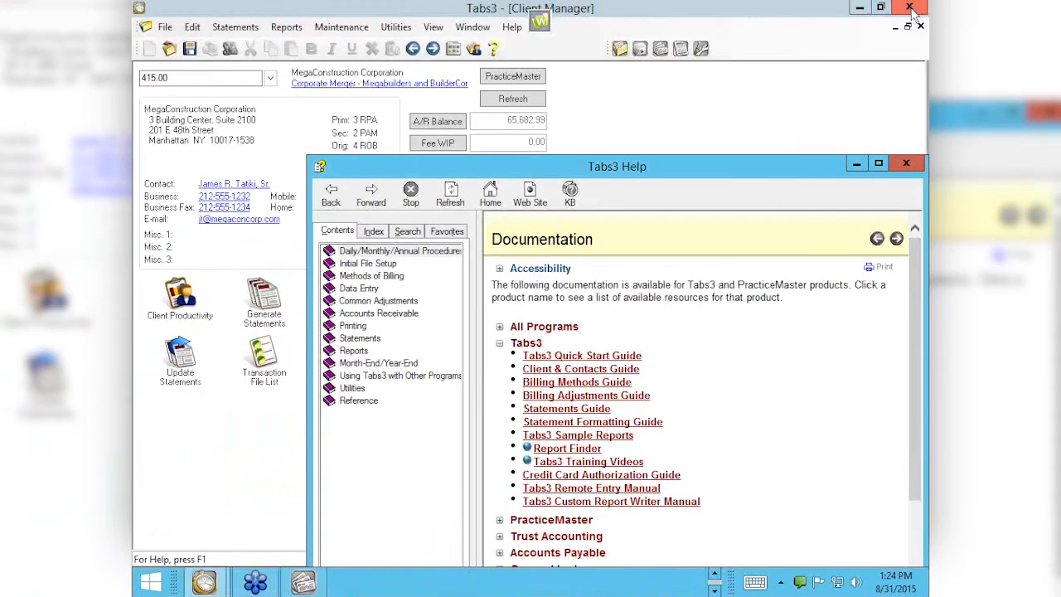
pyautogui.click(904, 163)
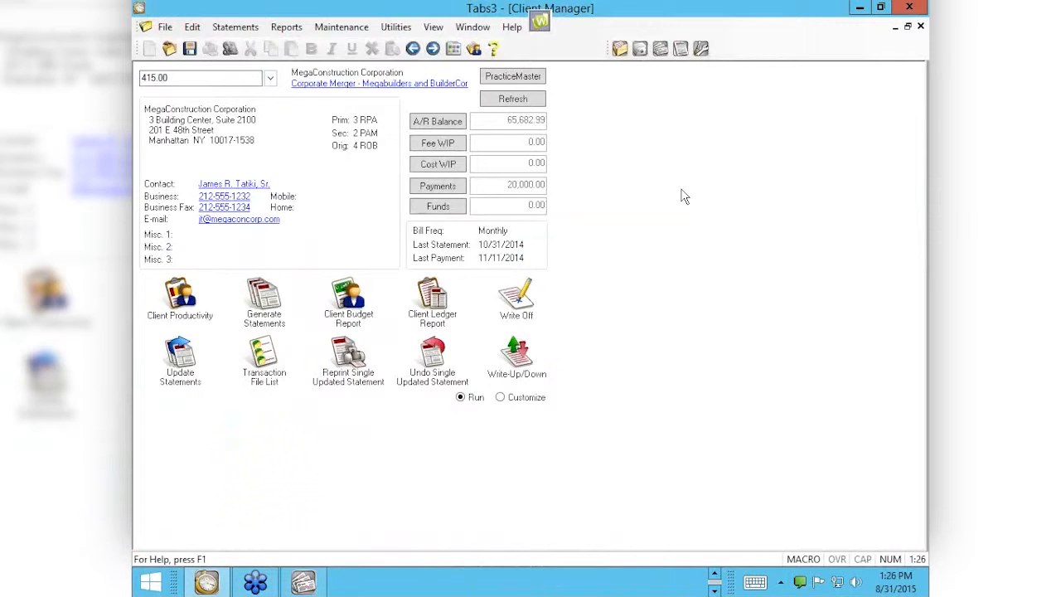
pyautogui.click(304, 583)
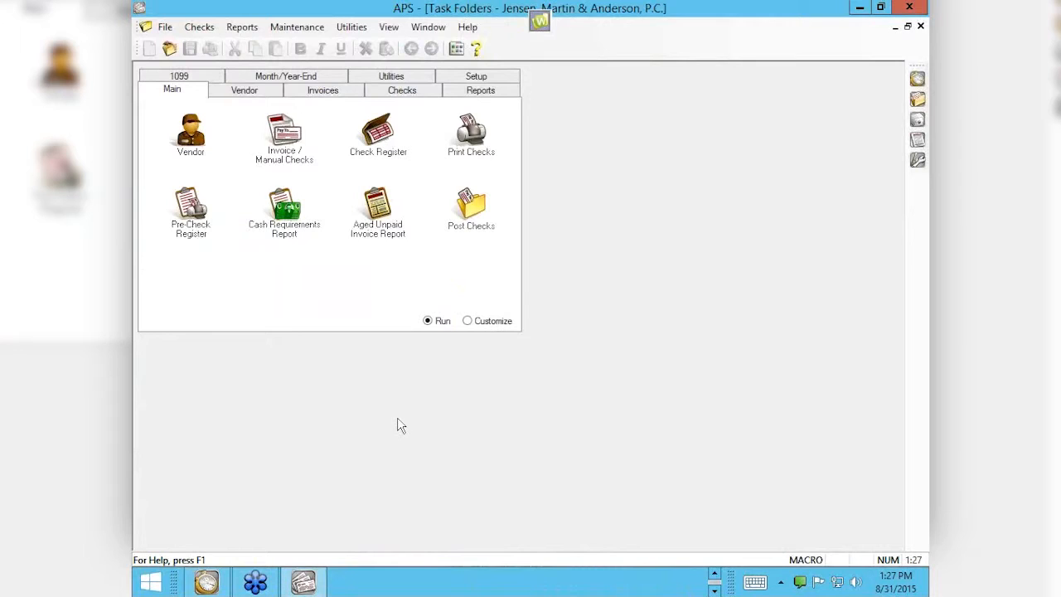
# Open Transfer Invoices from the invoice maintenance functions without backing up the data
pyautogui.click(296, 32)
pyautogui.moveTo(309, 46)
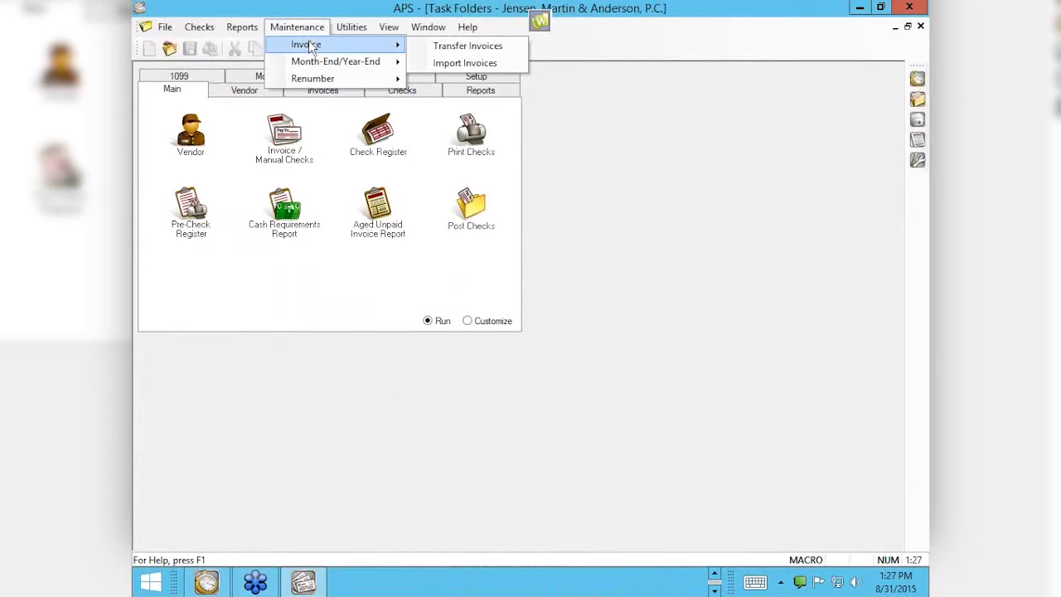
pyautogui.click(438, 51)
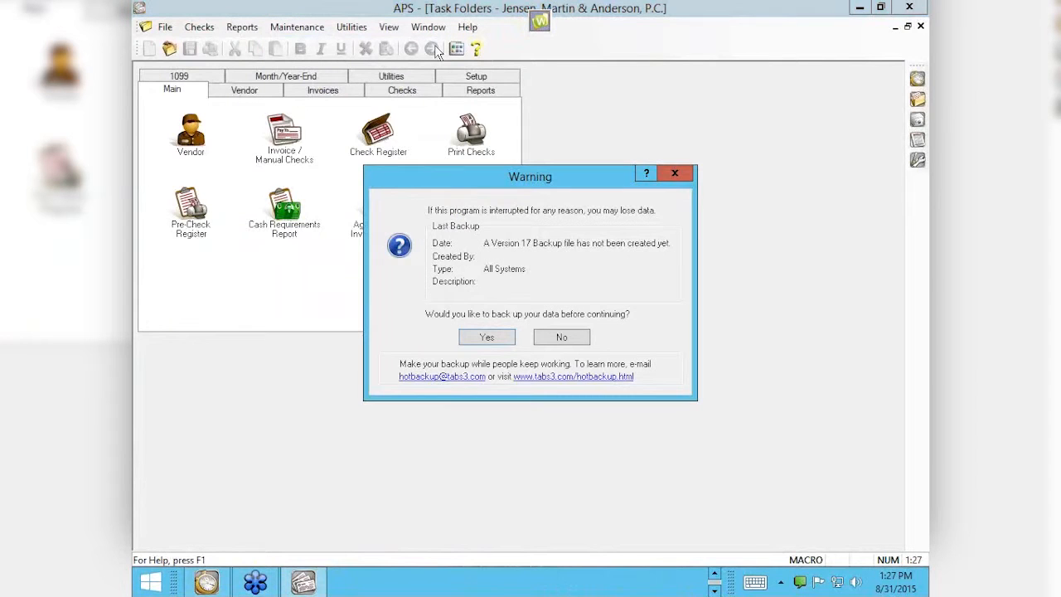
pyautogui.click(568, 337)
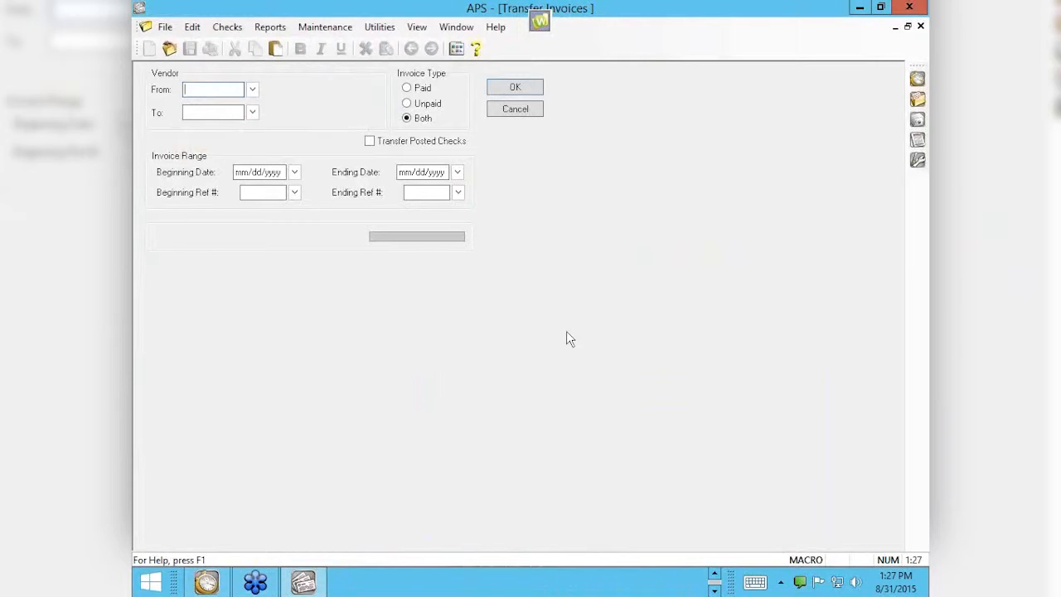
# Set the transfer's vendor range from 100 to 200 and view the invoices available for the beginning reference number
pyautogui.write('100')
pyautogui.press('Tab')
pyautogui.write('200')
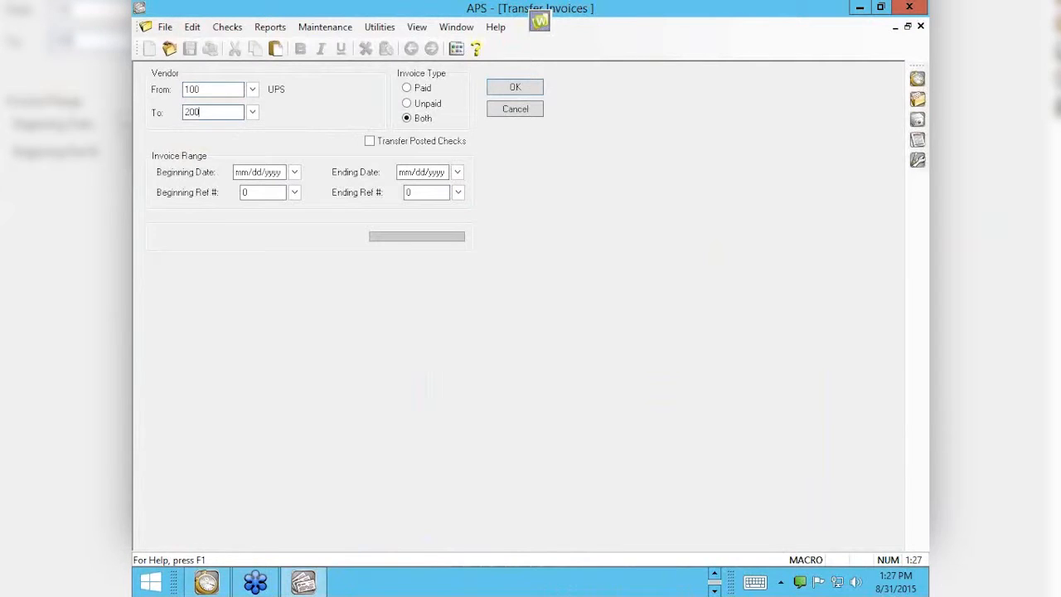
pyautogui.press('Tab')
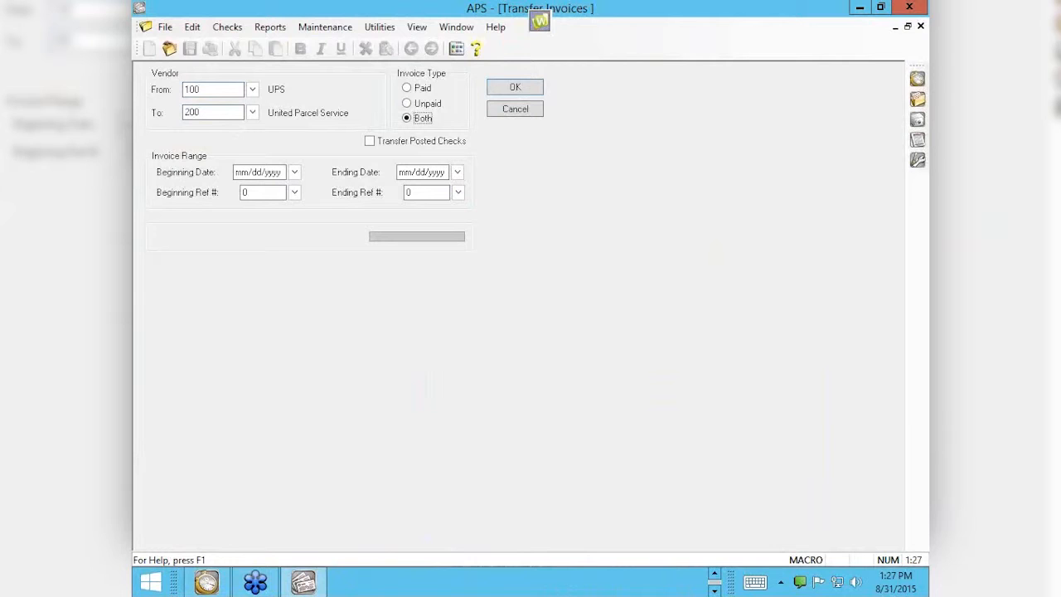
pyautogui.press('Return')
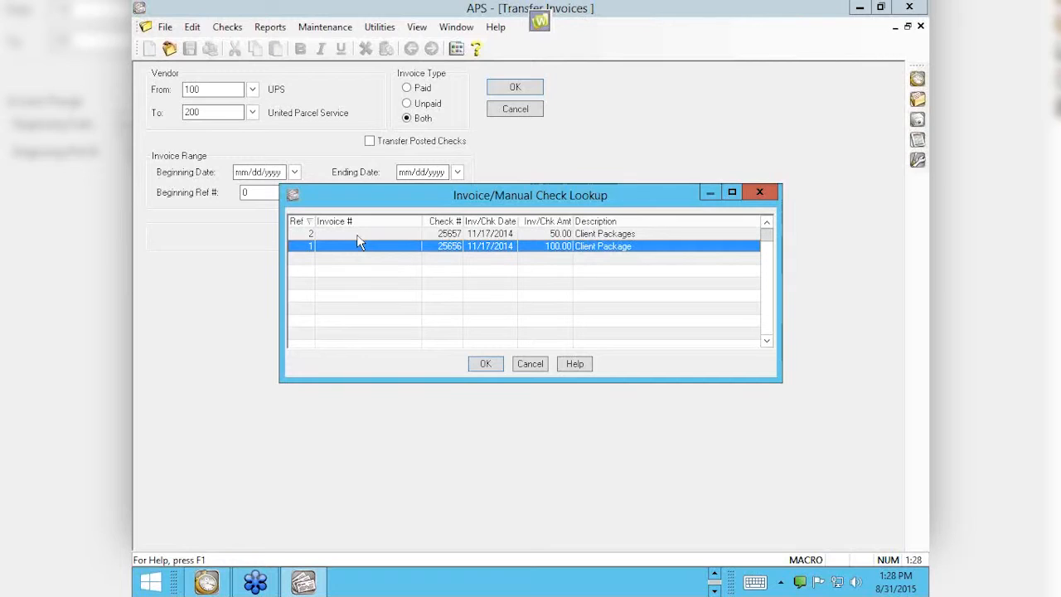
pyautogui.click(532, 364)
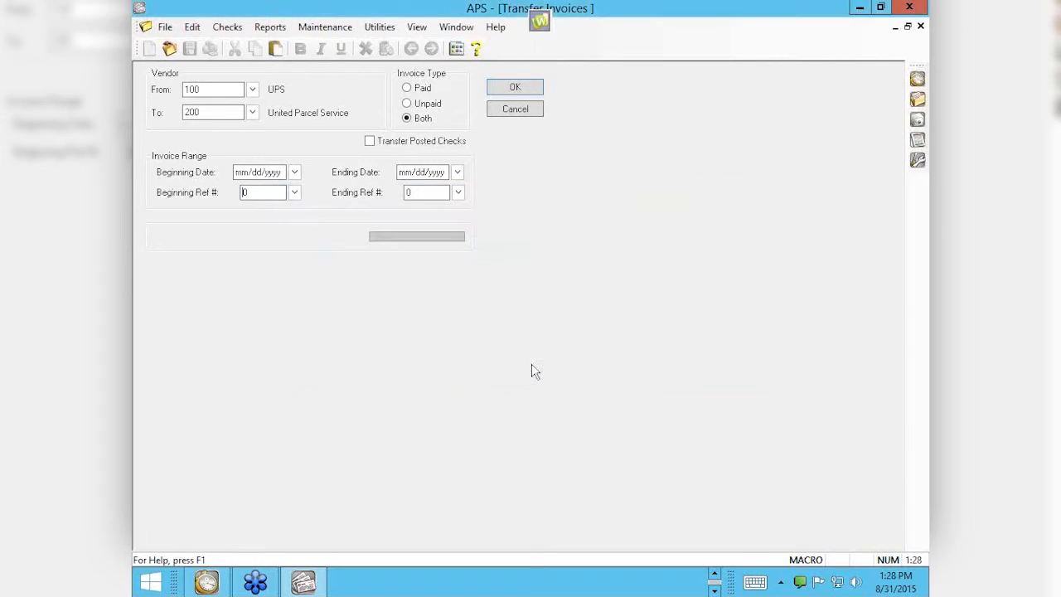
# Try to transfer the invoices with Transfer Posted Checks enabled and the date and reference ranges left unset
pyautogui.click(279, 172)
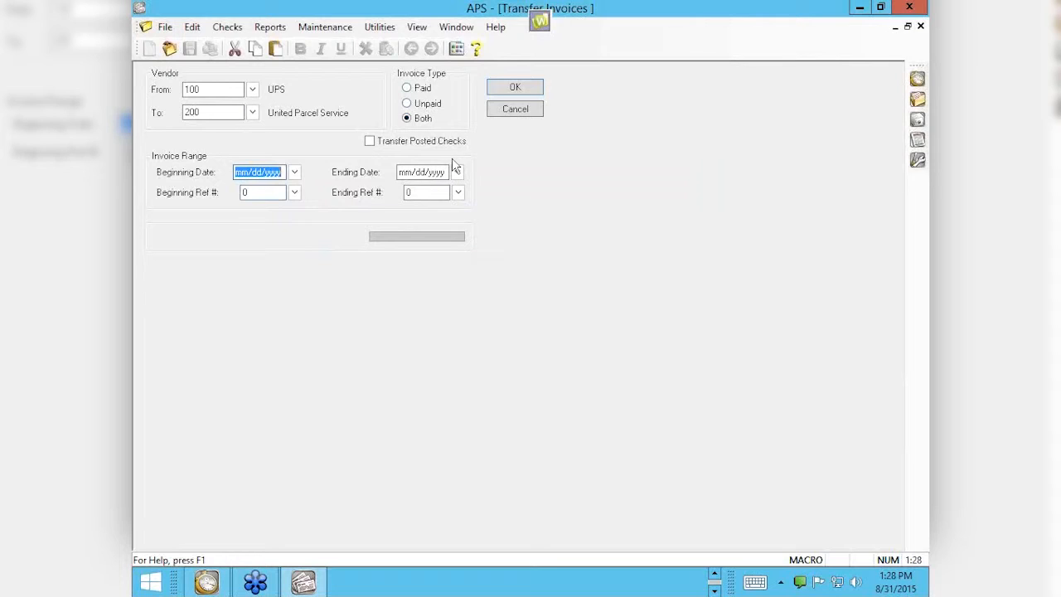
pyautogui.click(369, 141)
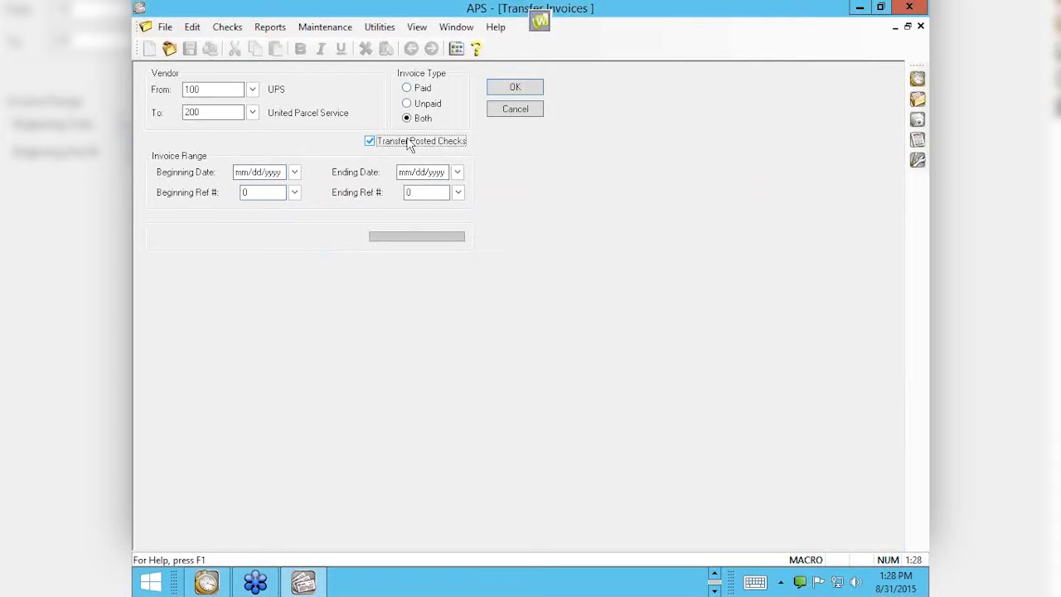
pyautogui.click(511, 91)
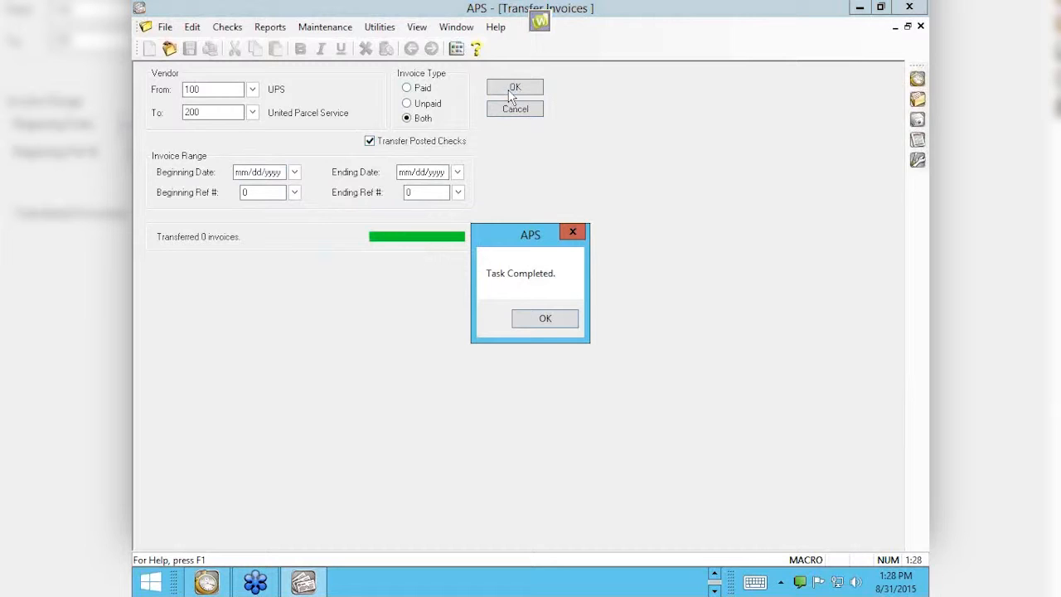
pyautogui.click(547, 321)
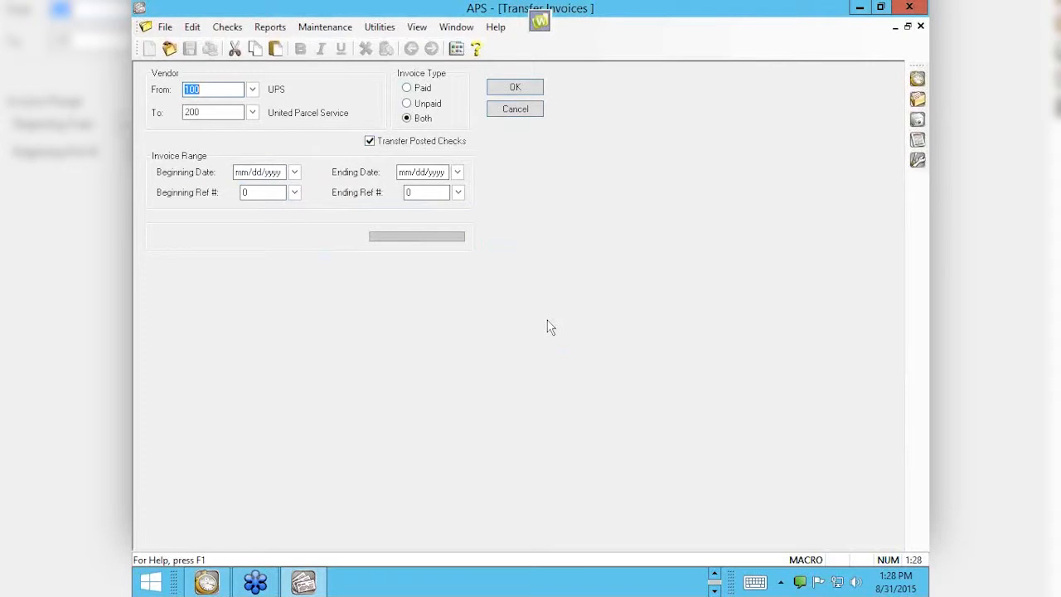
# Try the invoice transfer again with Transfer Posted Checks disabled
pyautogui.click(416, 145)
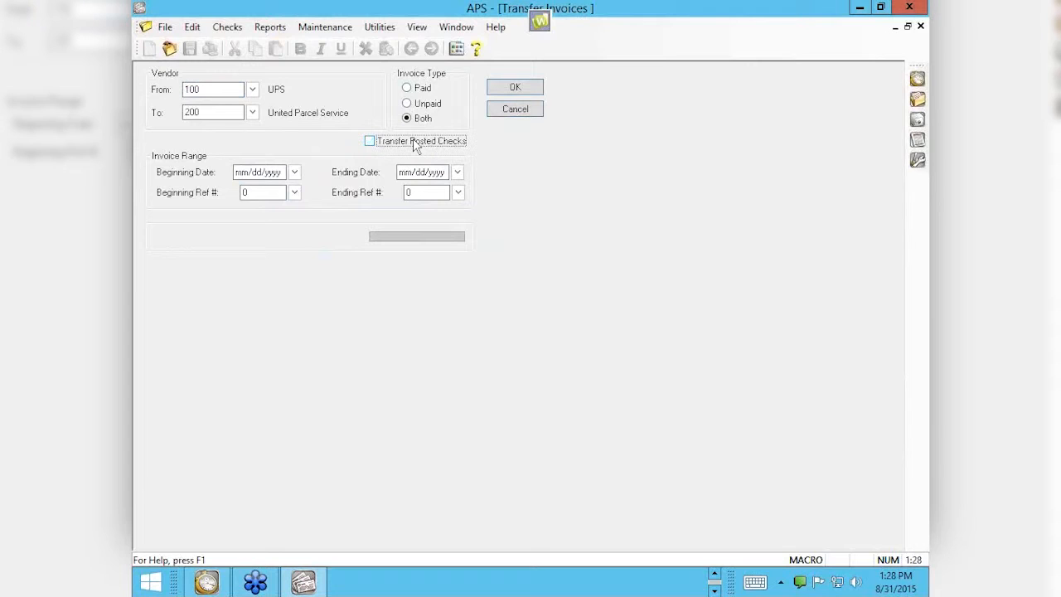
pyautogui.click(511, 93)
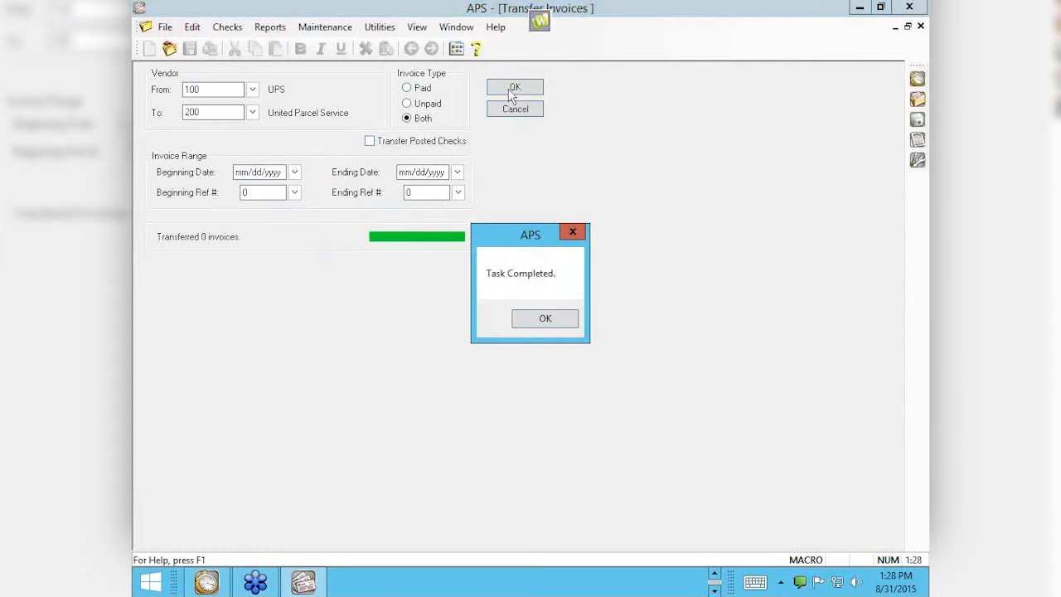
pyautogui.click(547, 318)
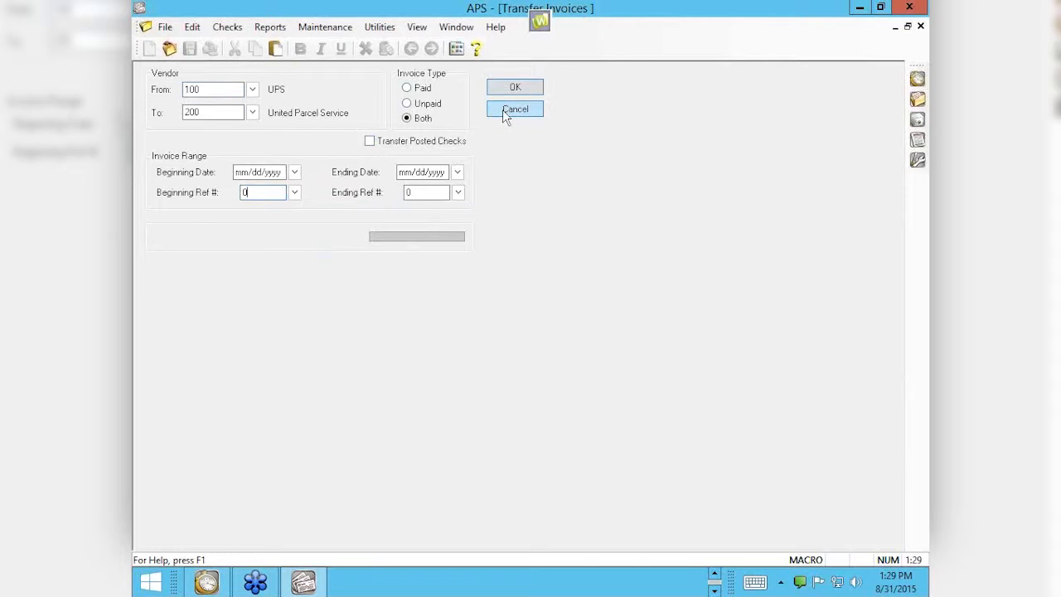
# Choose 2 as the ending reference number and try the transfer without posted checks
pyautogui.click(457, 191)
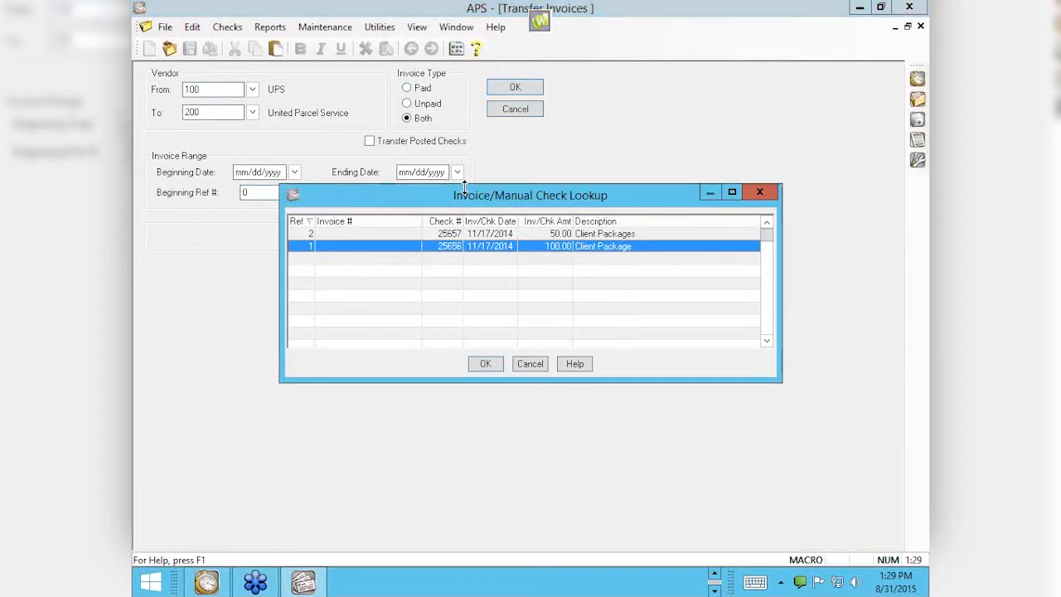
pyautogui.doubleClick(364, 235)
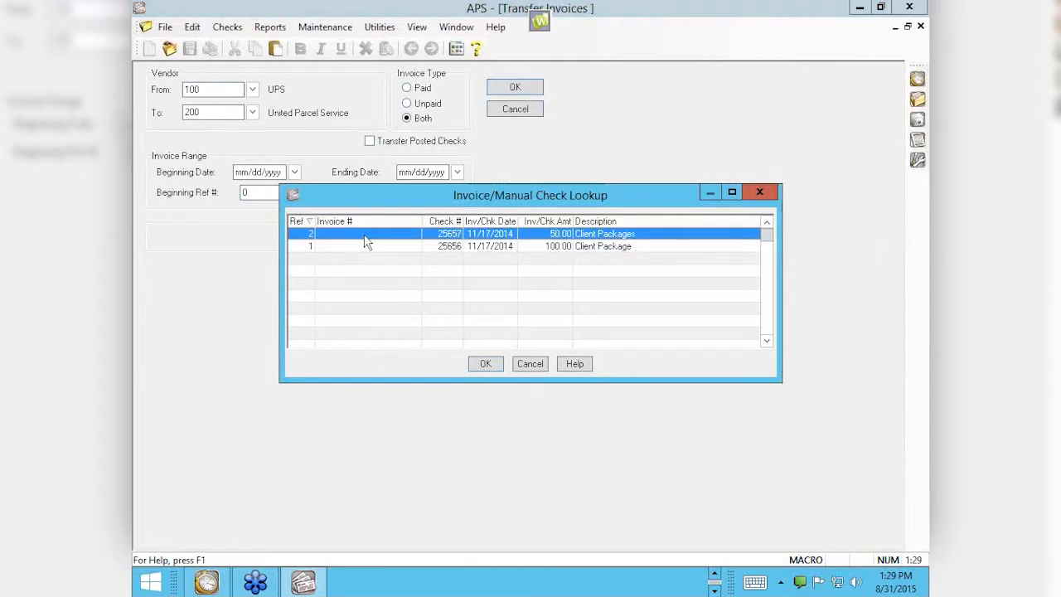
pyautogui.click(517, 88)
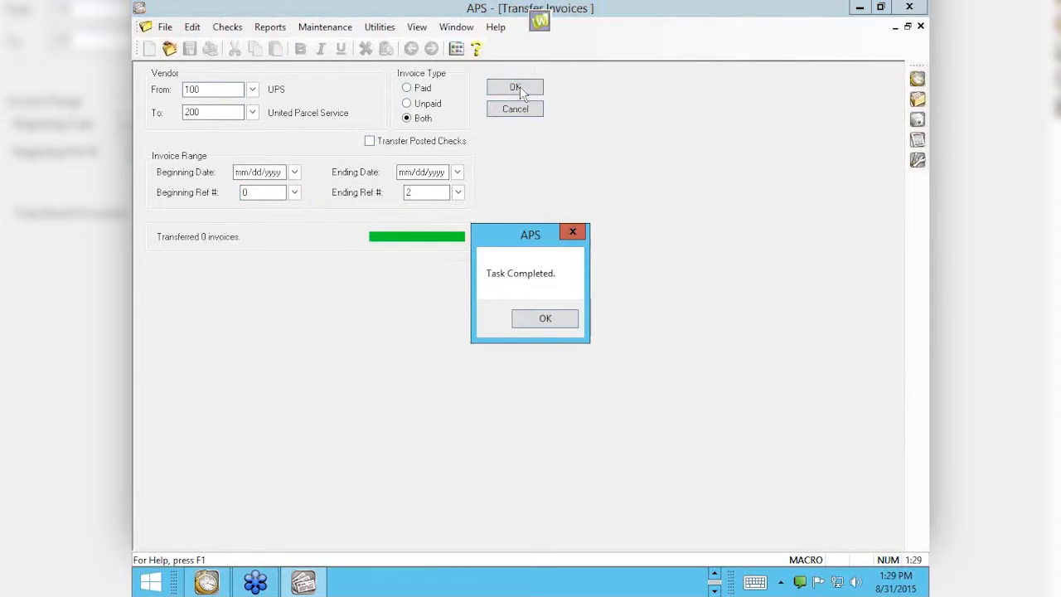
pyautogui.click(546, 323)
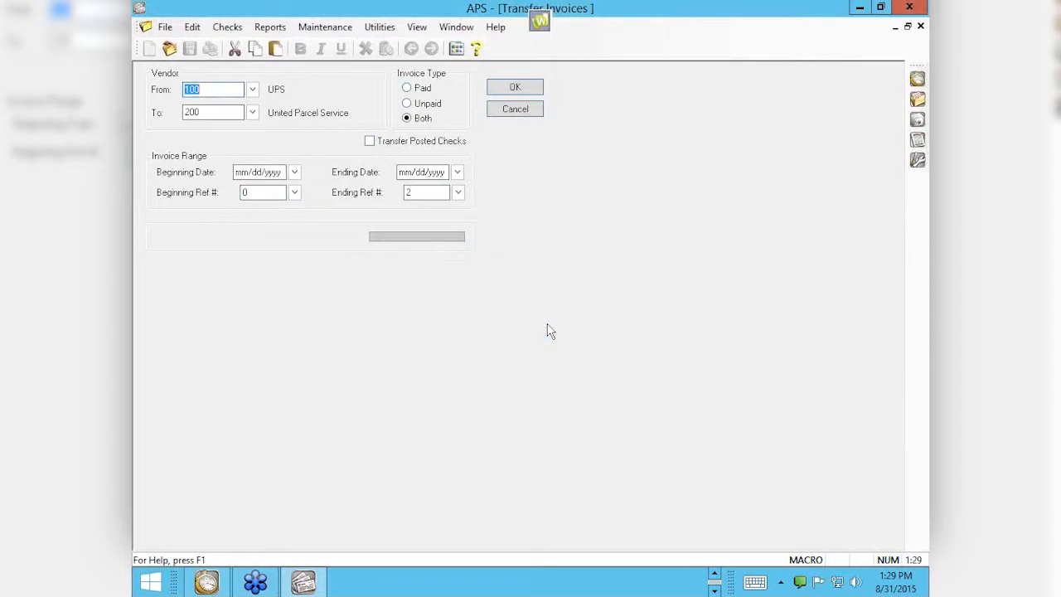
# Set the invoice reference range to 1 through 2 and include posted checks in the transfer
pyautogui.press('Tab')
pyautogui.press('Tab')
pyautogui.press('Tab')
pyautogui.write('1')
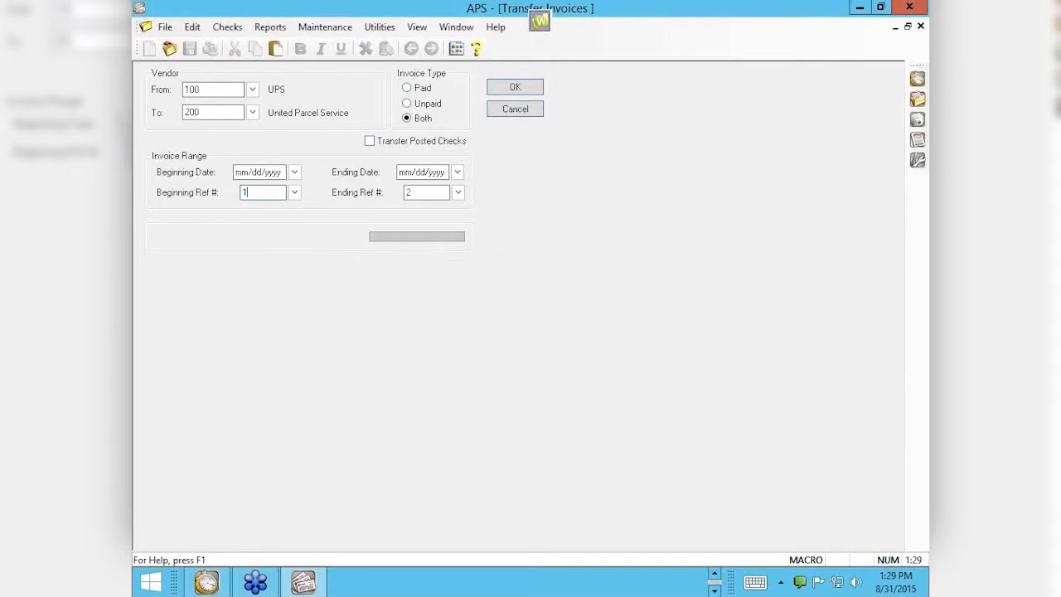
pyautogui.click(377, 142)
pyautogui.click(434, 192)
pyautogui.press('BackSpace')
pyautogui.write('2')
# Run the invoice transfer and leave the function without printing the verification list
pyautogui.click(531, 93)
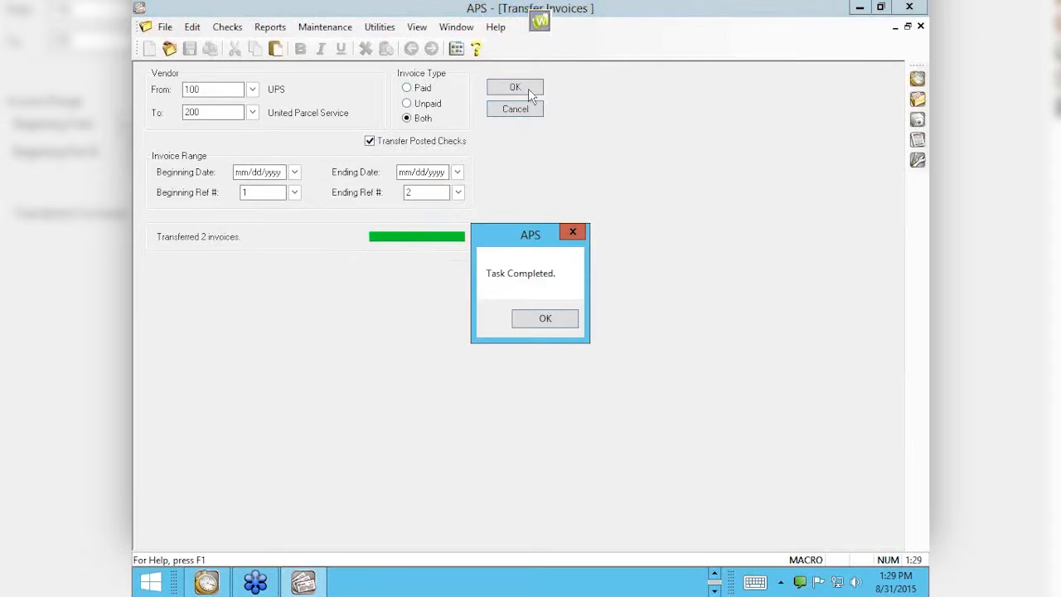
pyautogui.click(560, 317)
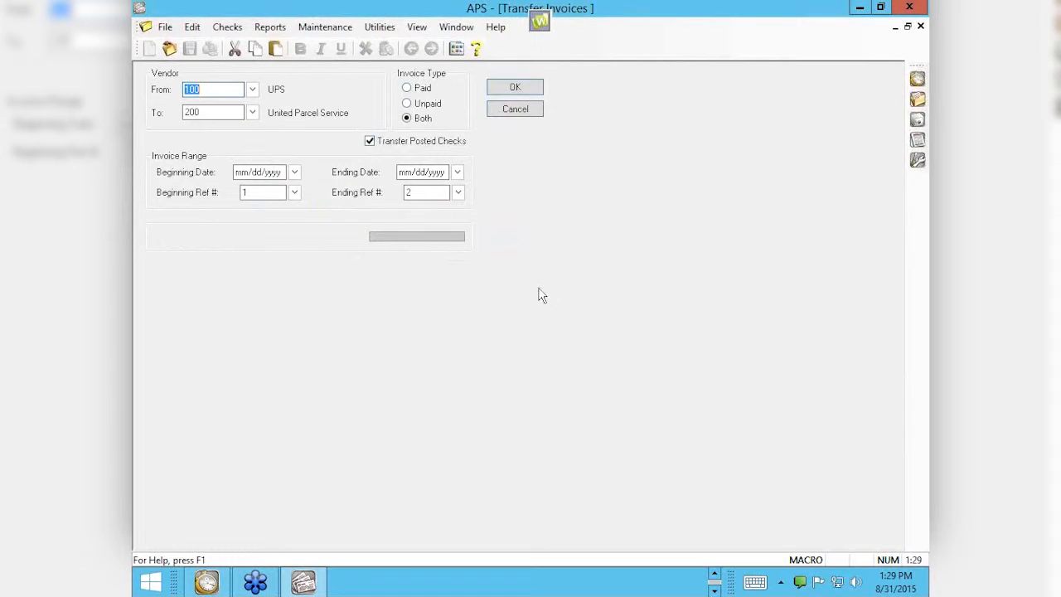
pyautogui.click(532, 109)
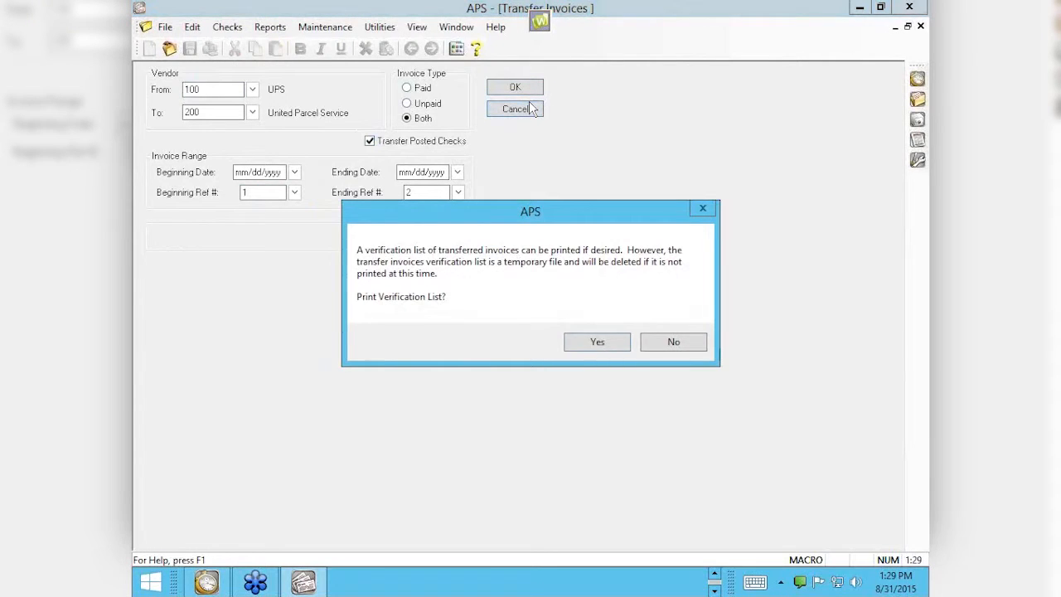
pyautogui.click(673, 343)
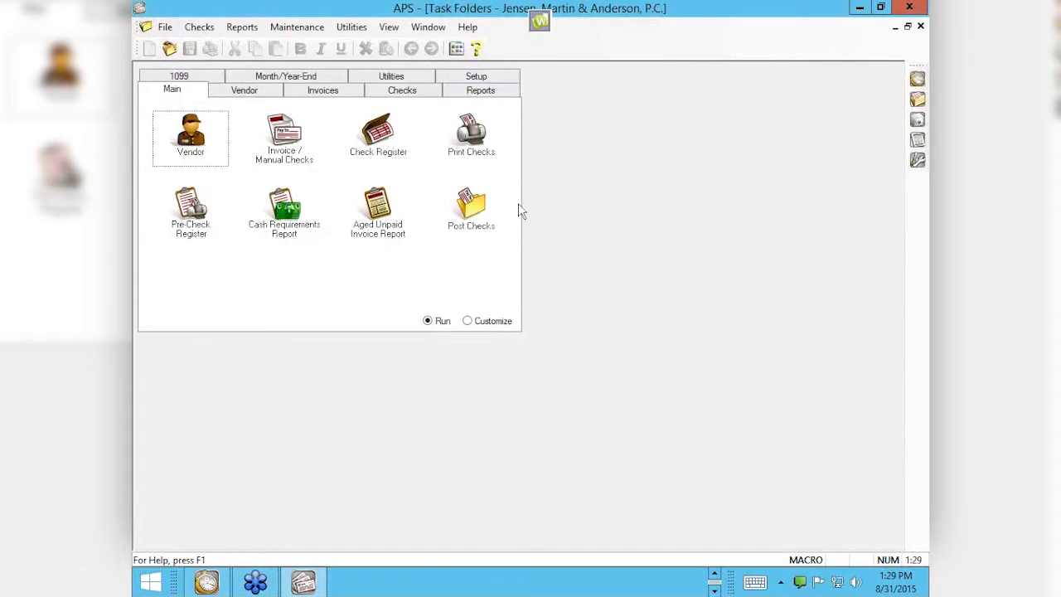
# Reopen Transfer Invoices, again skipping the data backup
pyautogui.click(314, 30)
pyautogui.moveTo(308, 44)
pyautogui.click(443, 45)
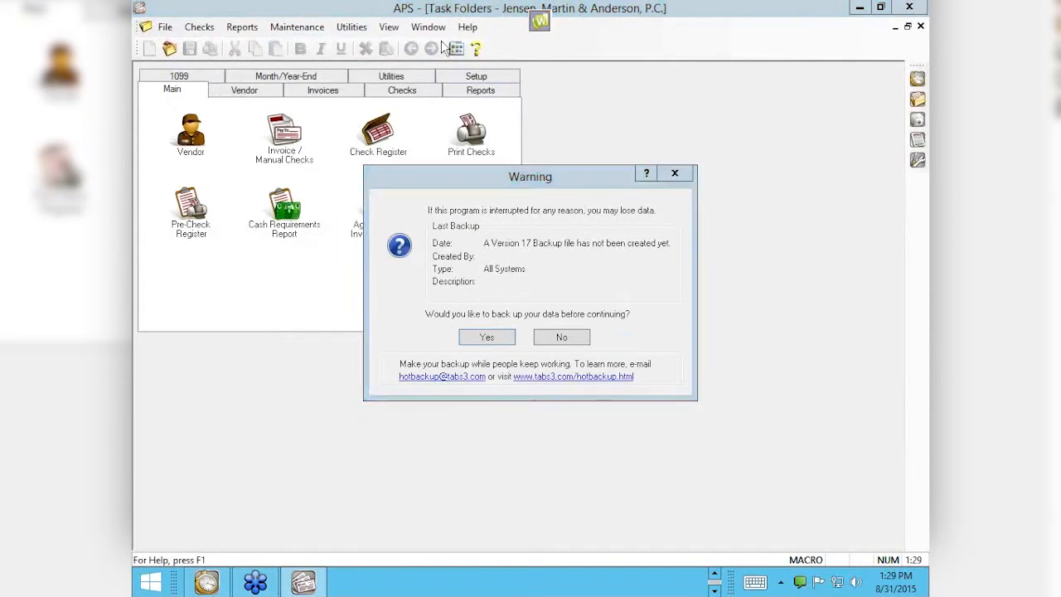
pyautogui.click(567, 340)
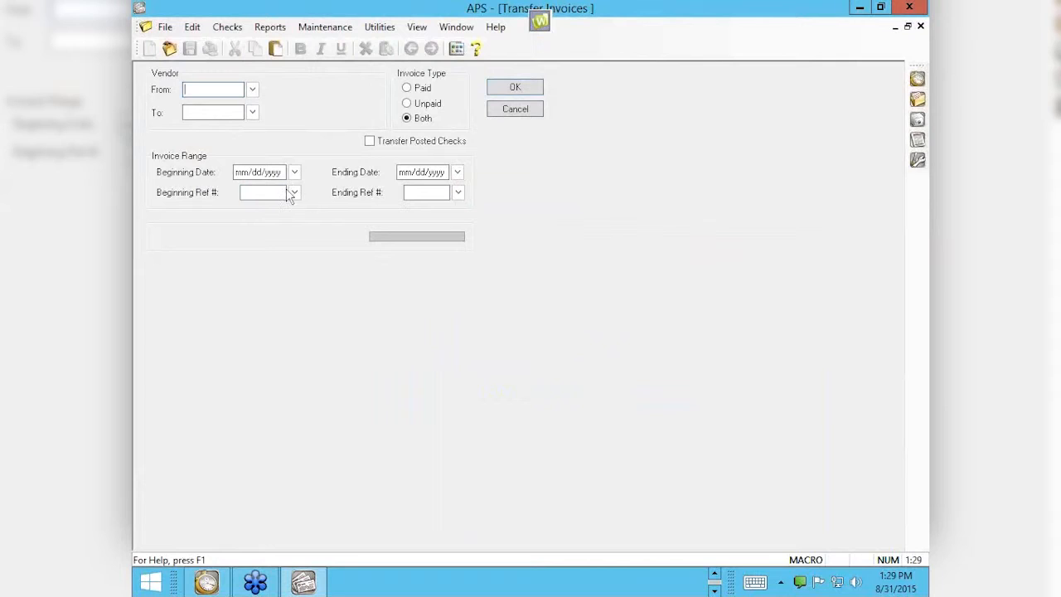
# Enter vendor 100 as the start and vendor 200 as the end of the new transfer's vendor range
pyautogui.click(256, 192)
pyautogui.write('100')
pyautogui.press('Tab')
pyautogui.write('20')
pyautogui.press('Tab')
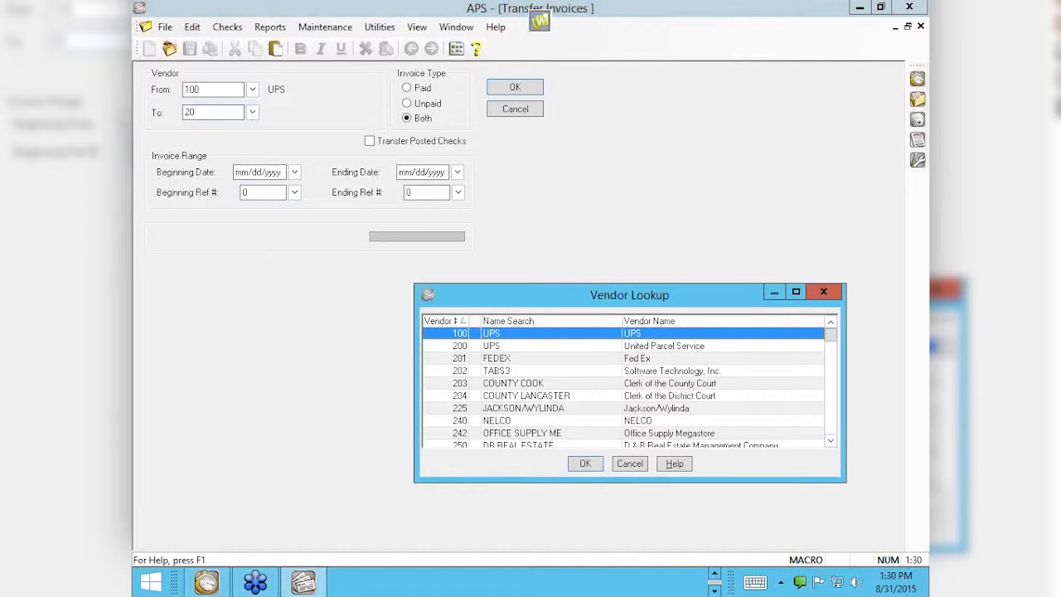
pyautogui.click(633, 468)
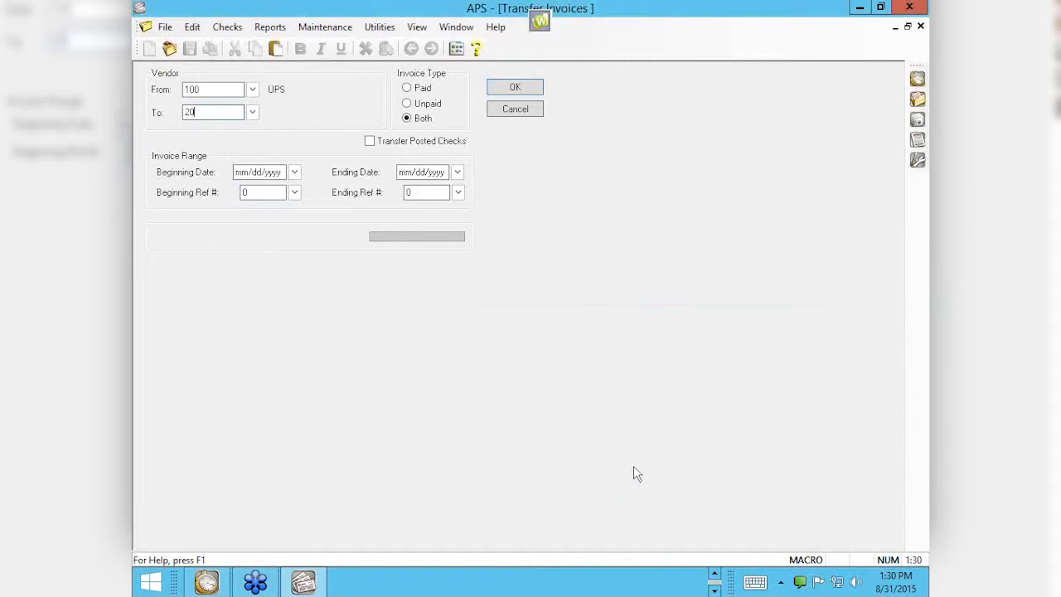
pyautogui.write('0')
pyautogui.press('Tab')
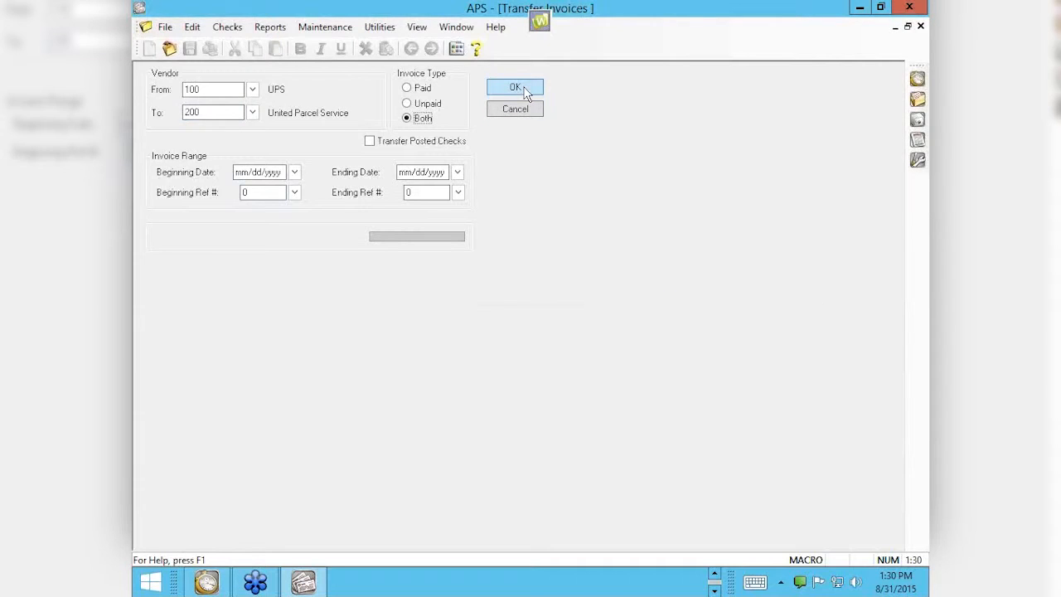
# Check the beginning reference number lookup for invoices still listed under vendor 100
pyautogui.click(294, 194)
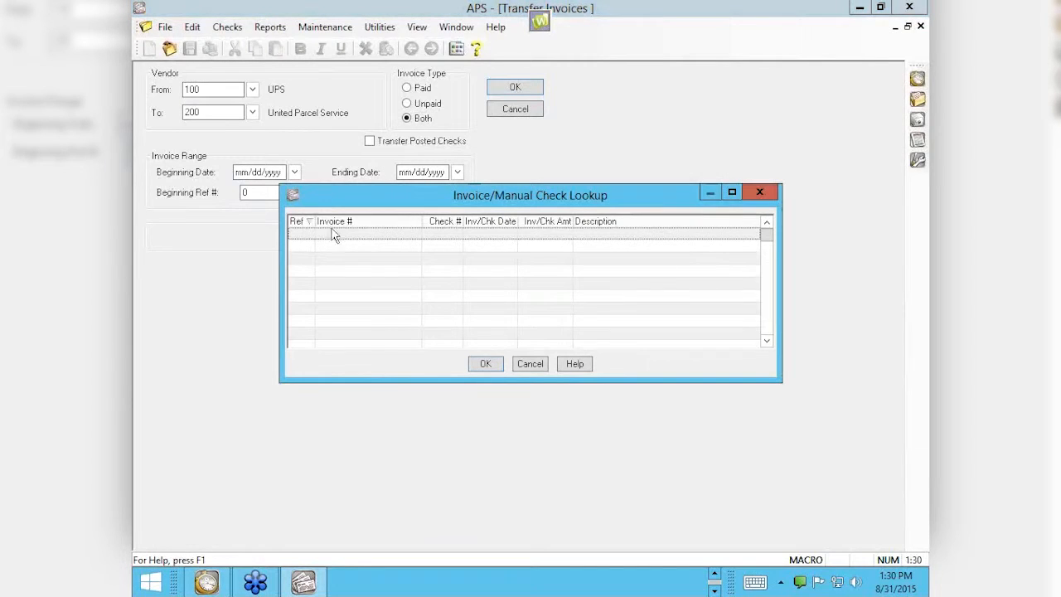
pyautogui.click(530, 365)
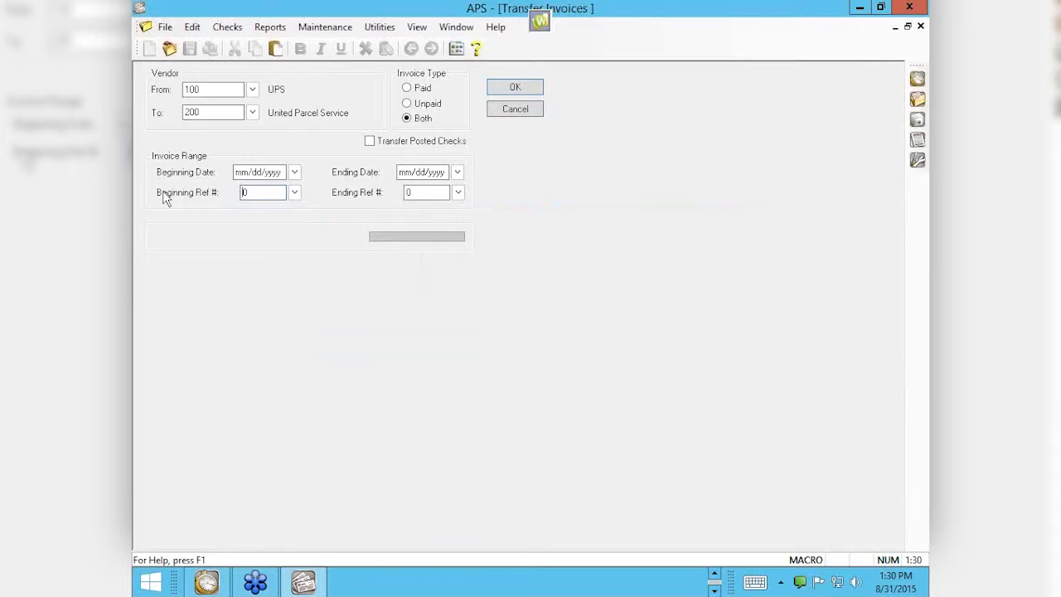
pyautogui.doubleClick(264, 192)
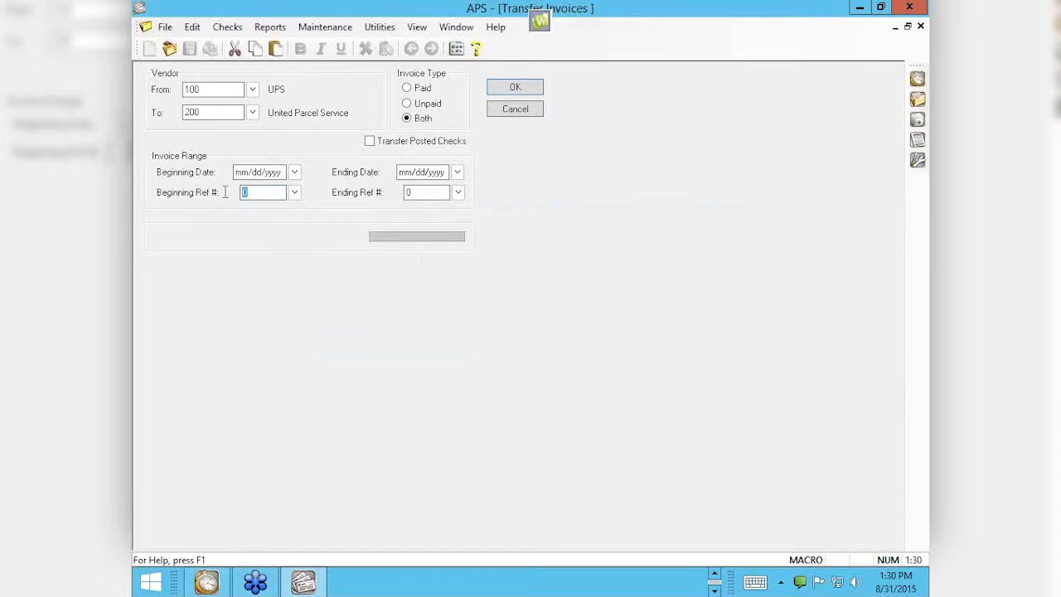
pyautogui.click(294, 192)
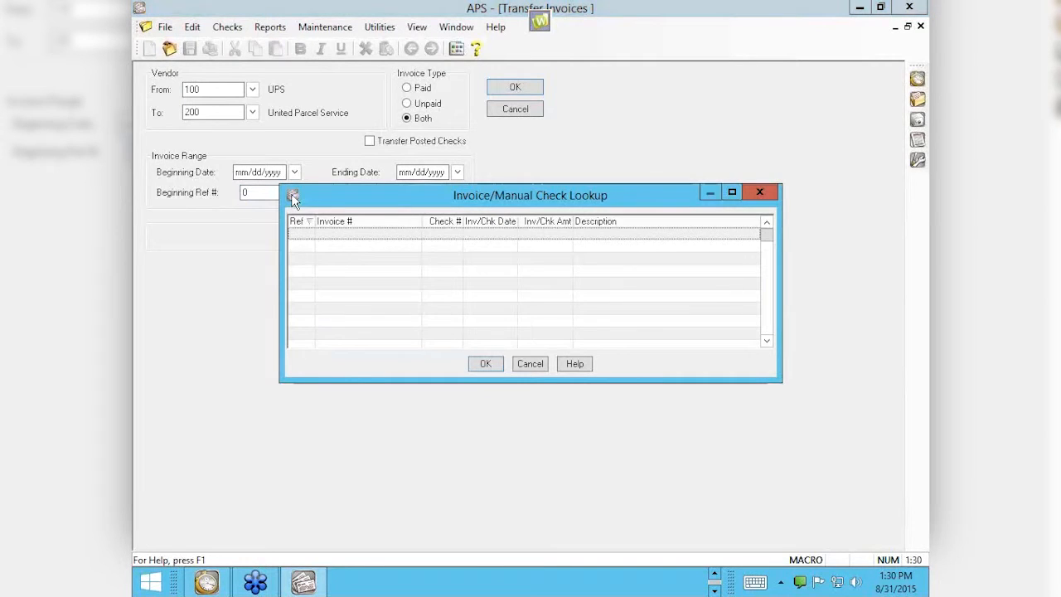
# Close the lookup, cancel the new invoice transfer, and display vendor 100 in Vendor Information
pyautogui.click(760, 194)
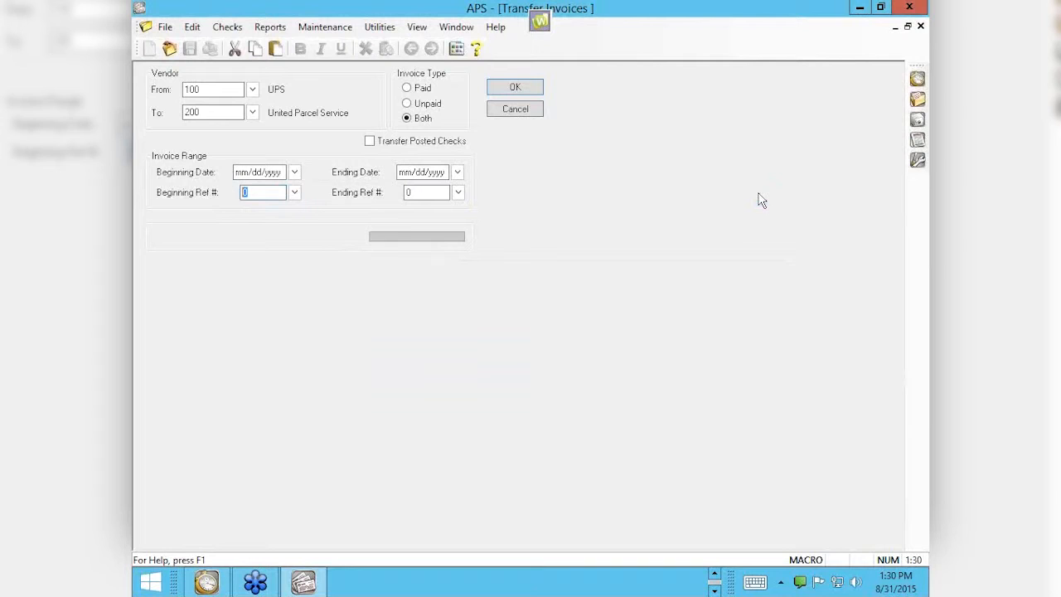
pyautogui.click(527, 114)
pyautogui.click(190, 135)
pyautogui.write('100')
pyautogui.press('Tab')
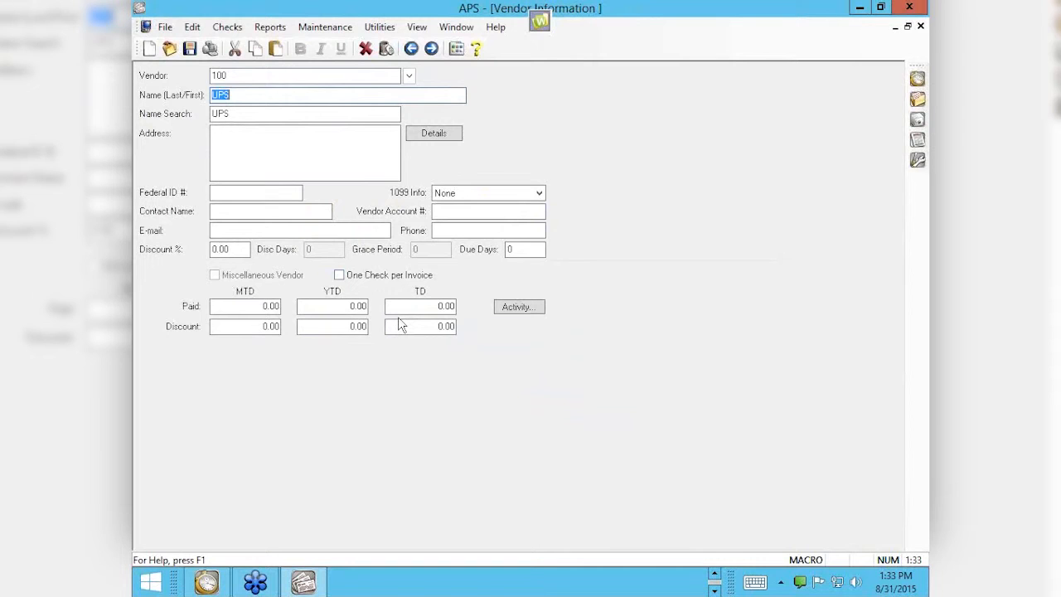
pyautogui.hotkey('alt', 'Tab')
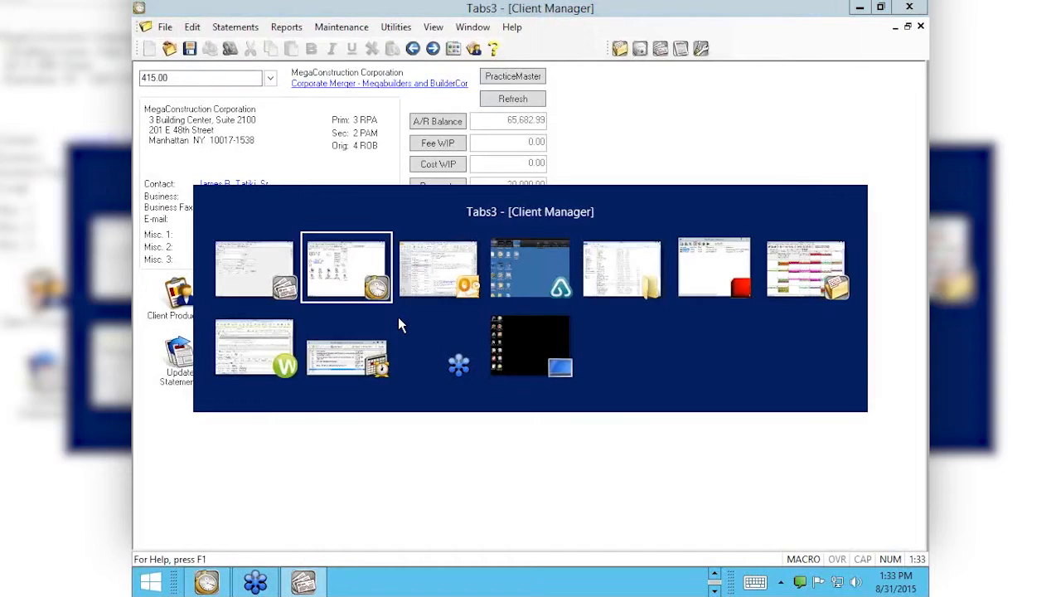
pyautogui.hotkey('alt', 'shift', 'Tab')
pyautogui.click(715, 573)
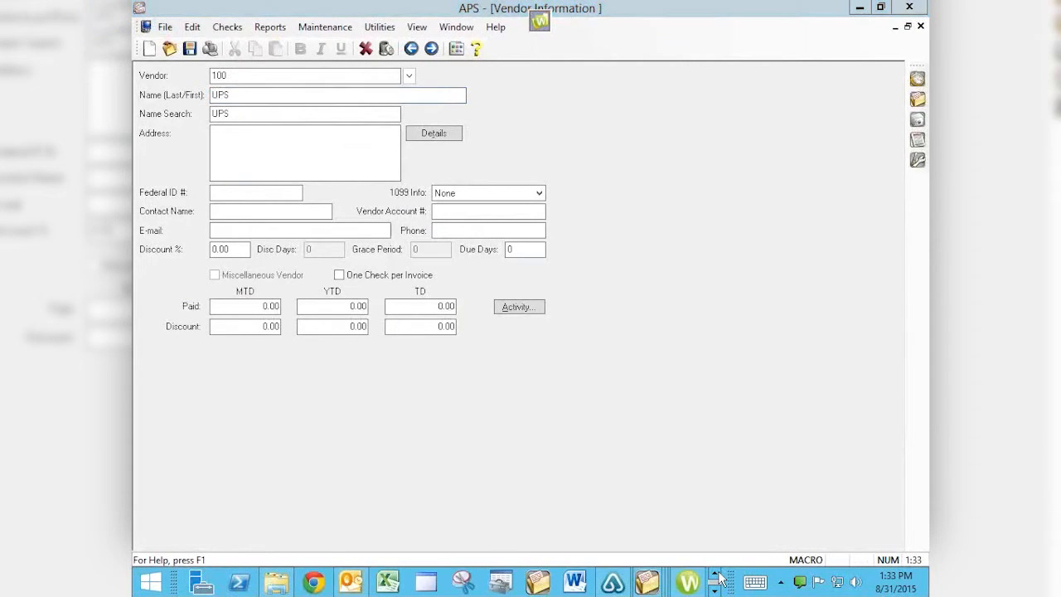
pyautogui.click(315, 582)
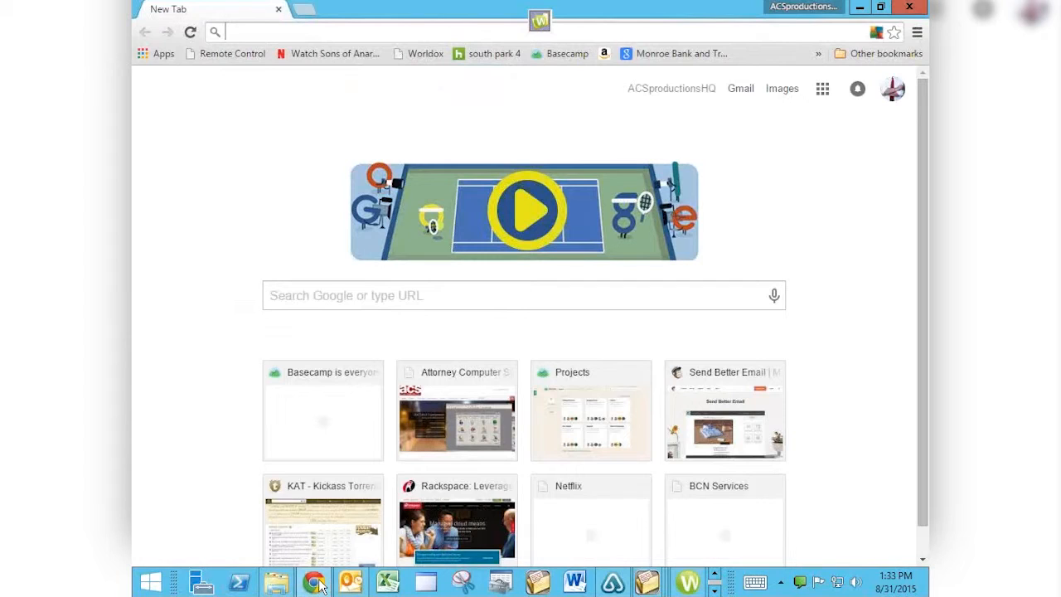
pyautogui.write('www.tabs3.com')
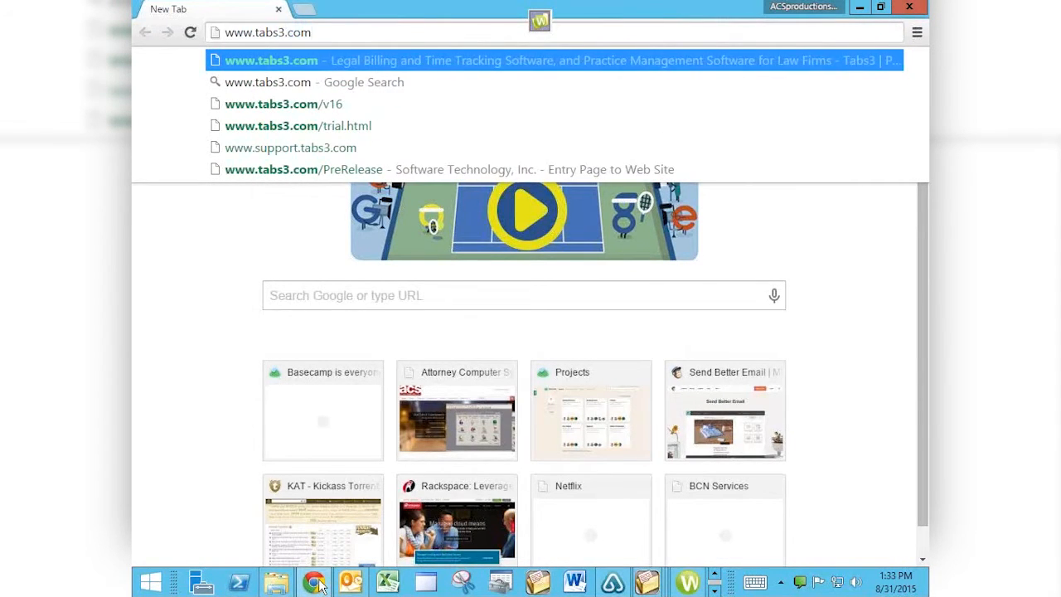
pyautogui.write('/pre-release')
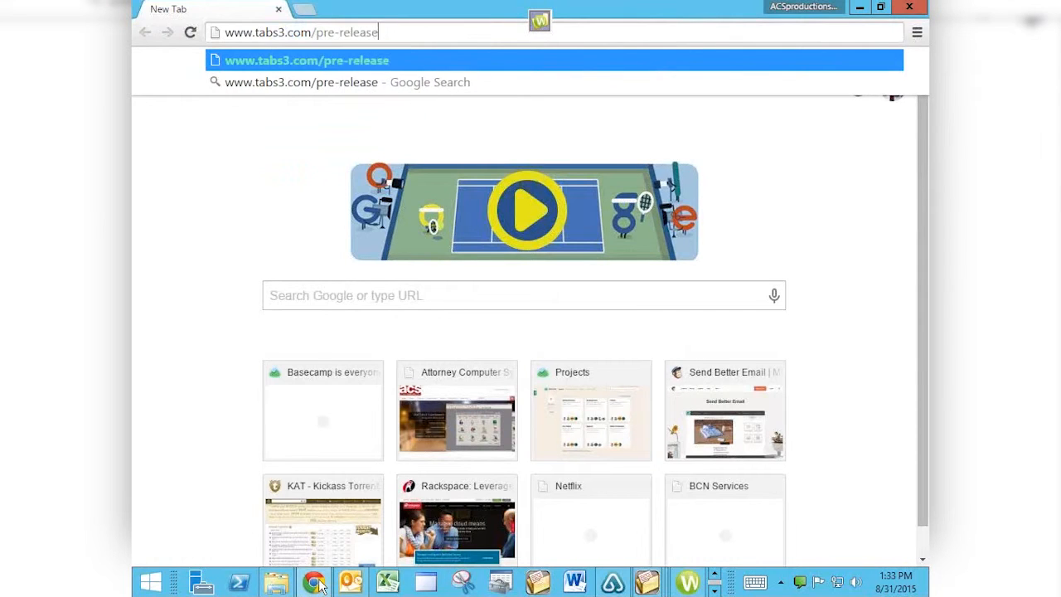
pyautogui.press('Return')
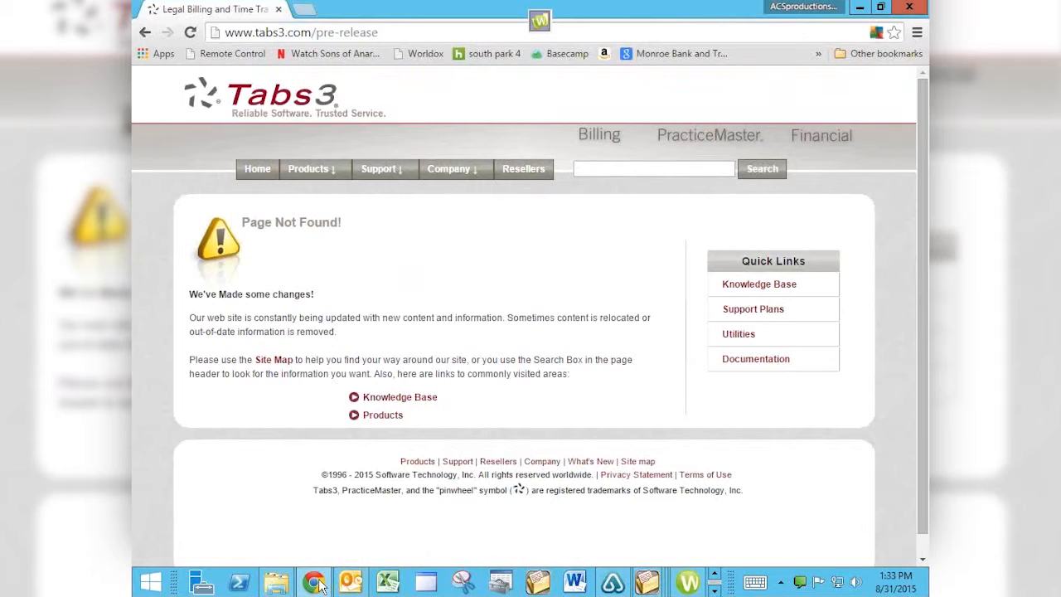
# Remove the hyphen from "pre-release" in the web address, reload, and review the Version 18 feature list and sign-up form
pyautogui.click(356, 33)
pyautogui.click(380, 32)
pyautogui.press('Left')
pyautogui.press('Left')
pyautogui.press('Left')
pyautogui.press('Left')
pyautogui.press('Left')
pyautogui.press('BackSpace')
pyautogui.press('Return')
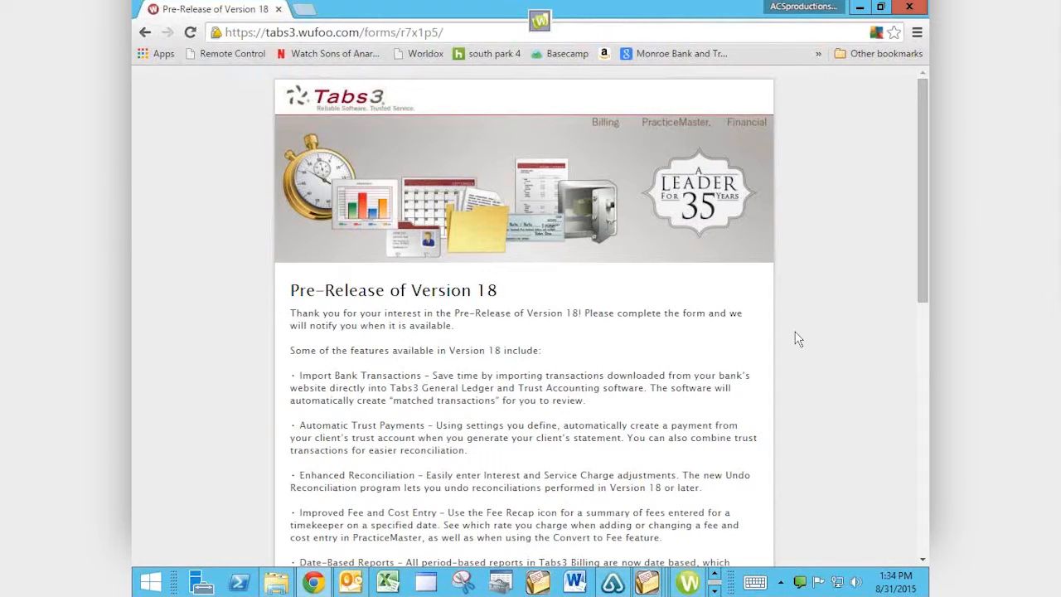
pyautogui.scroll(-2, 795, 338)
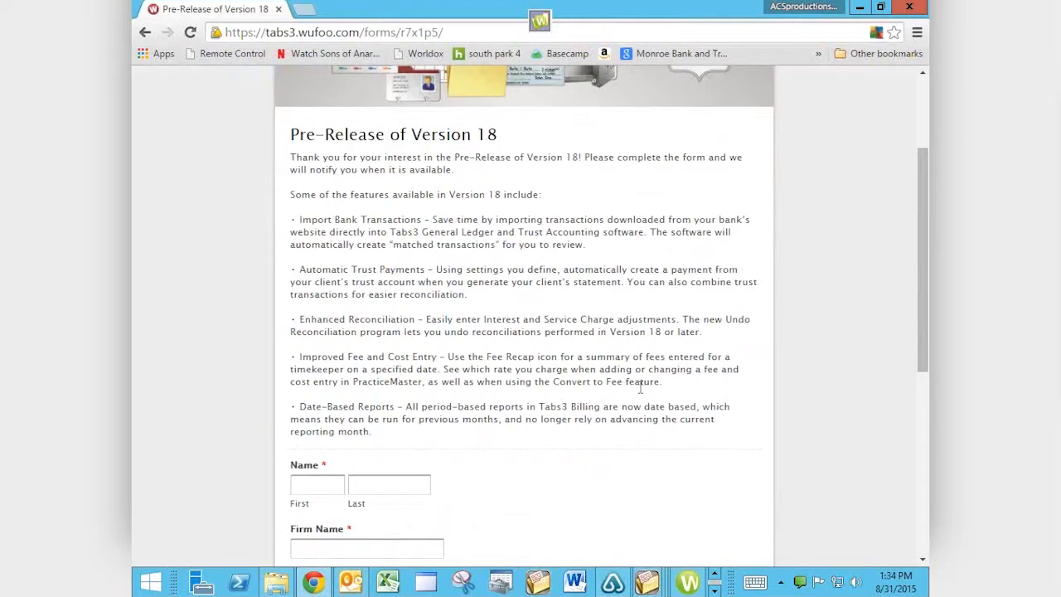
pyautogui.scroll(-3, 792, 421)
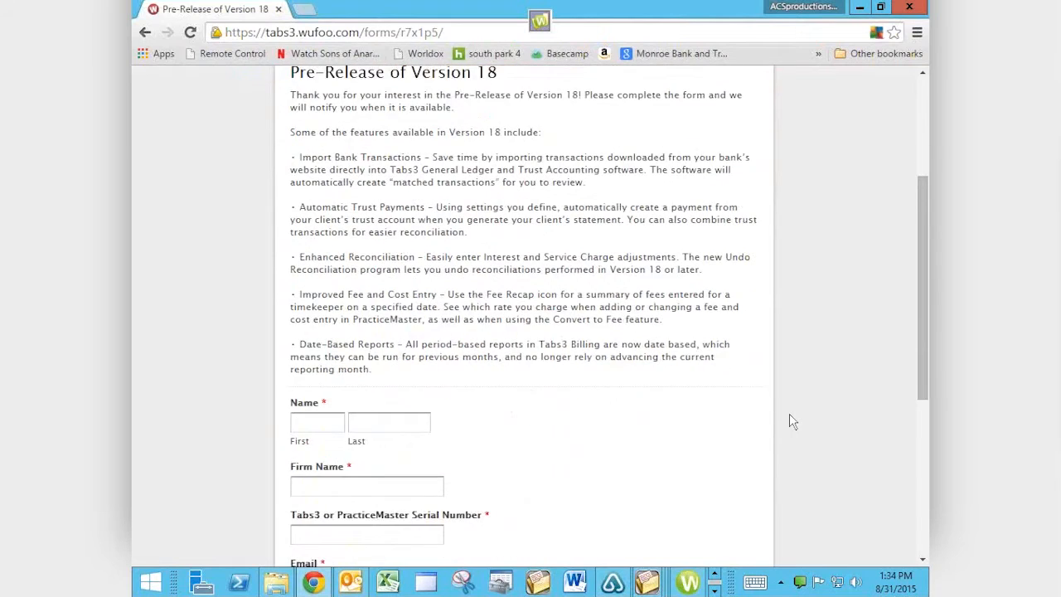
pyautogui.scroll(-1, 791, 421)
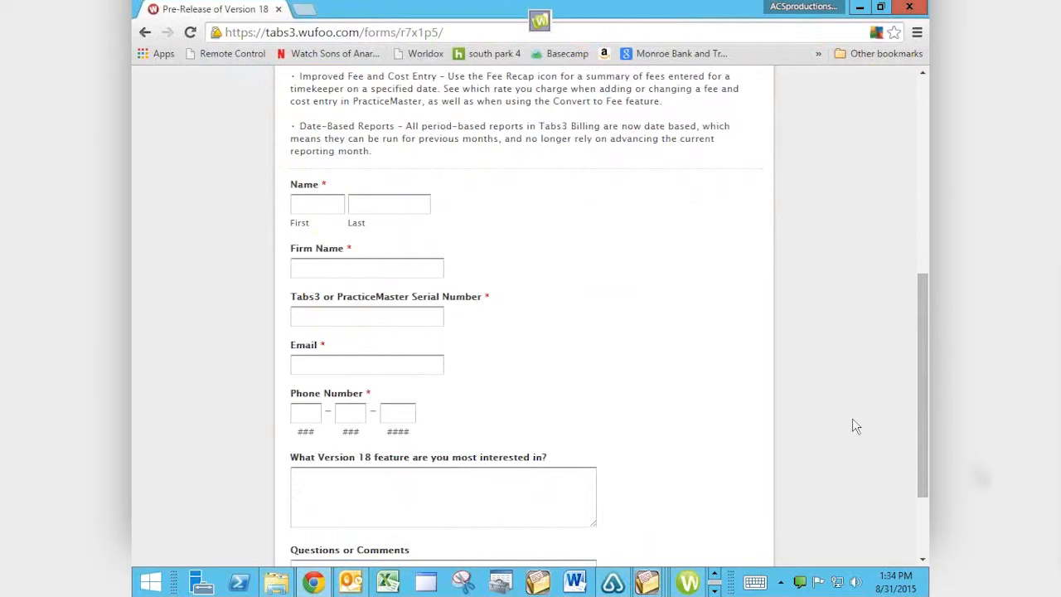
pyautogui.hotkey('ctrl', 'l')
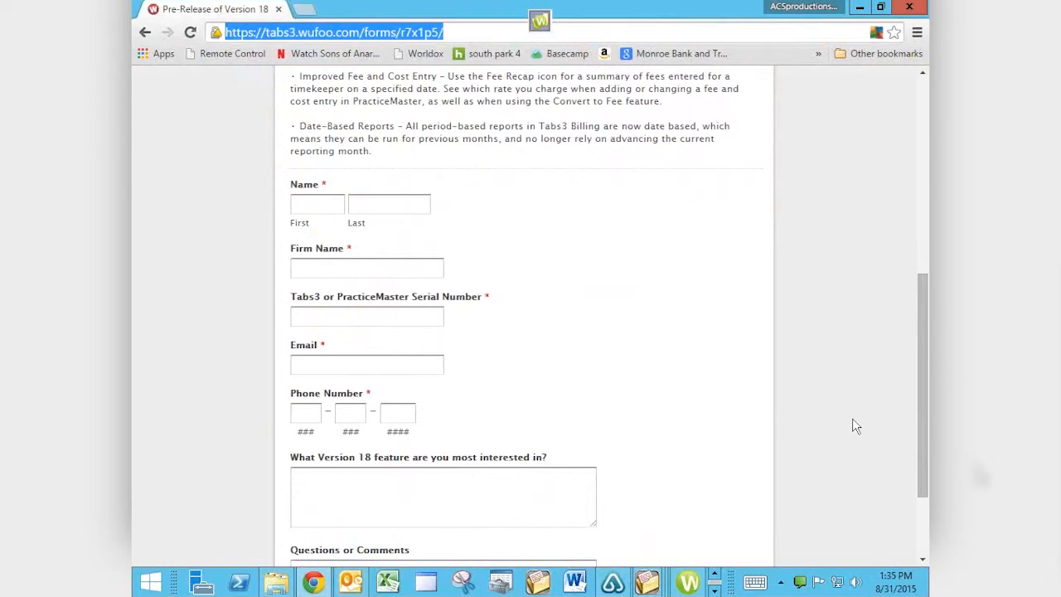
pyautogui.write('www.')
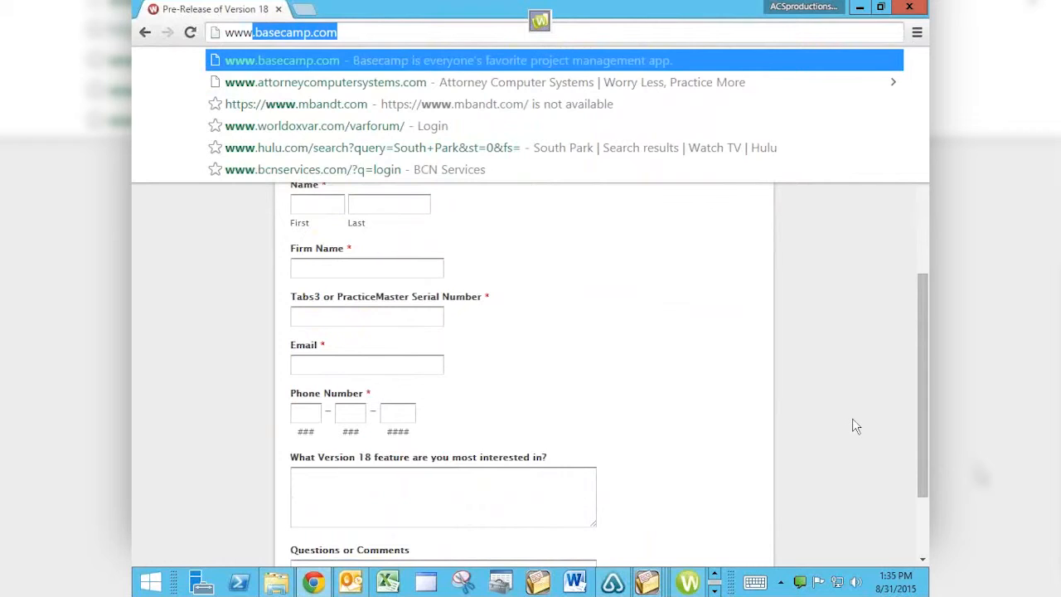
pyautogui.write('.attorneycomputersystems')
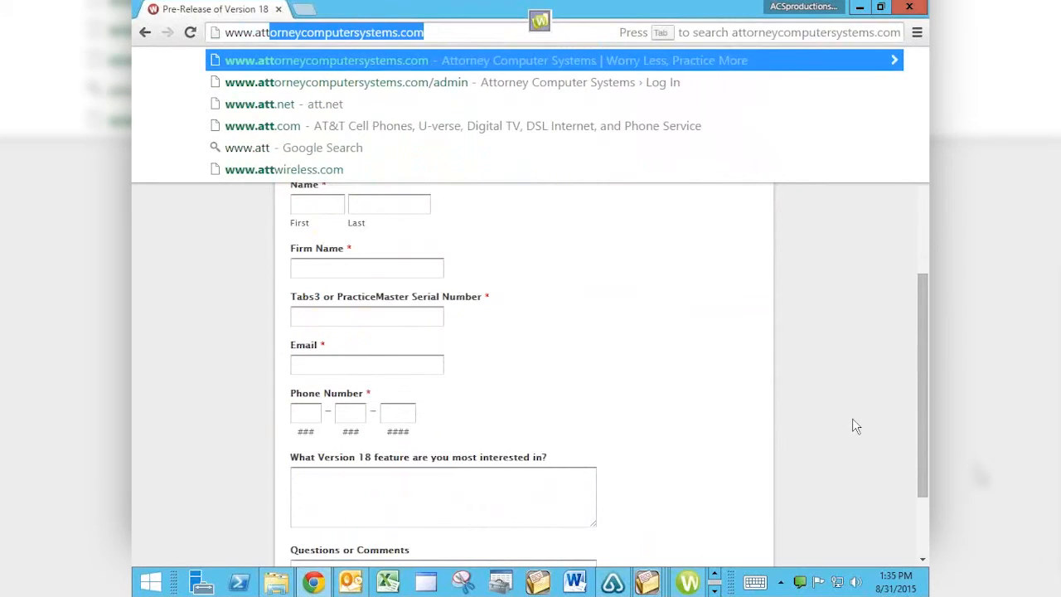
pyautogui.press('Return')
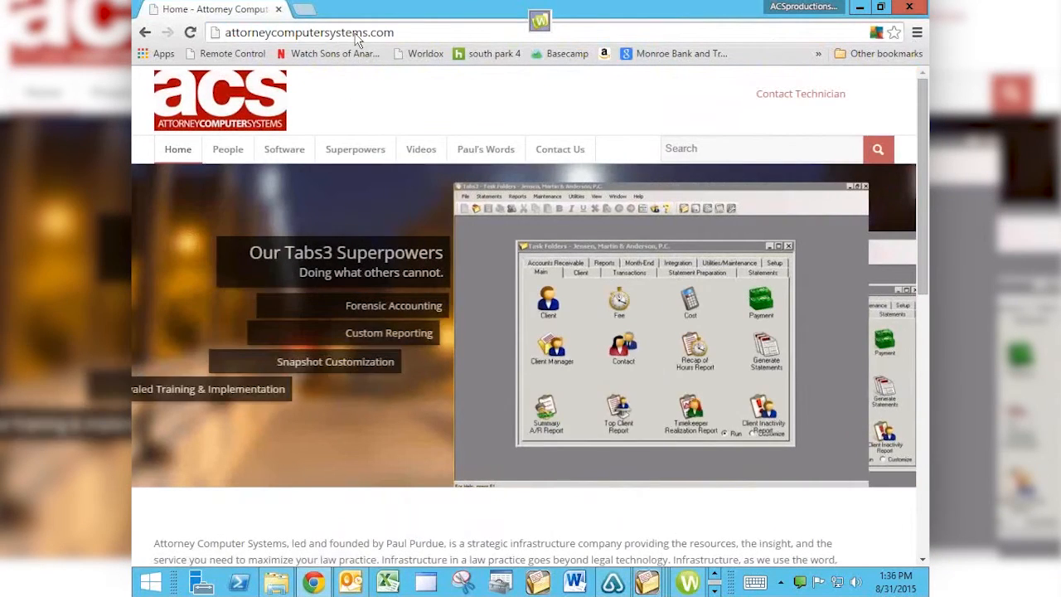
pyautogui.moveTo(424, 155)
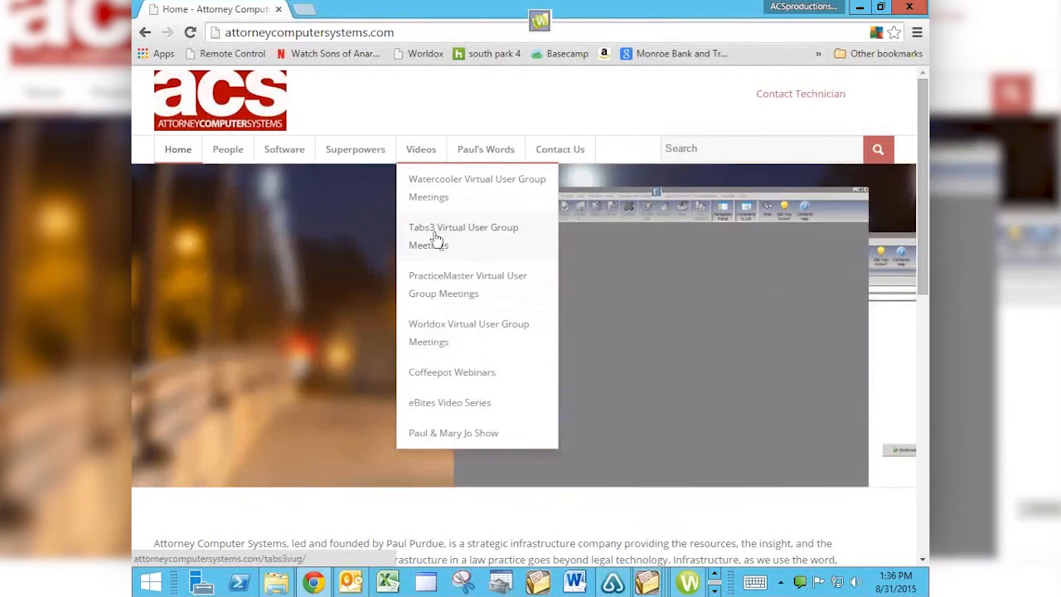
pyautogui.click(435, 238)
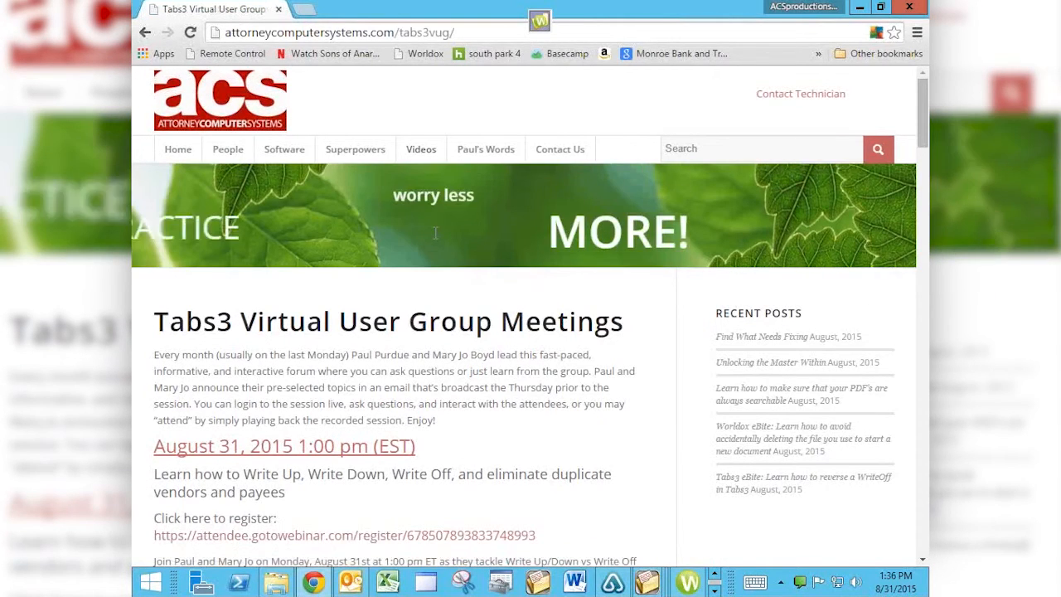
# Examine the announced meeting and the recorded sessions with their descriptions on the Tabs3 Virtual User Group Meetings page
pyautogui.scroll(-2, 434, 232)
pyautogui.scroll(-2, 435, 238)
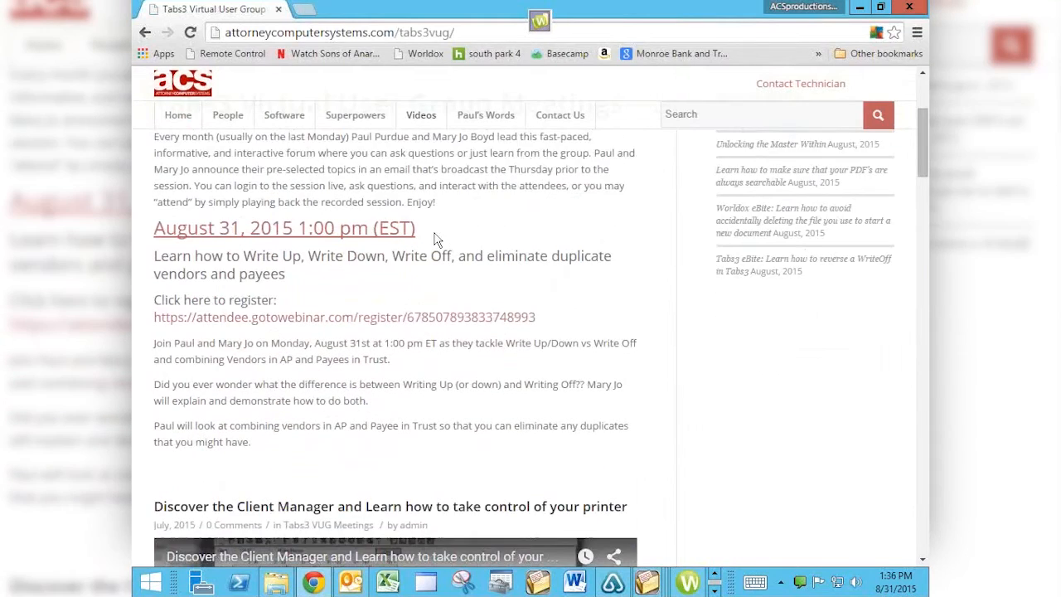
pyautogui.scroll(2, 435, 238)
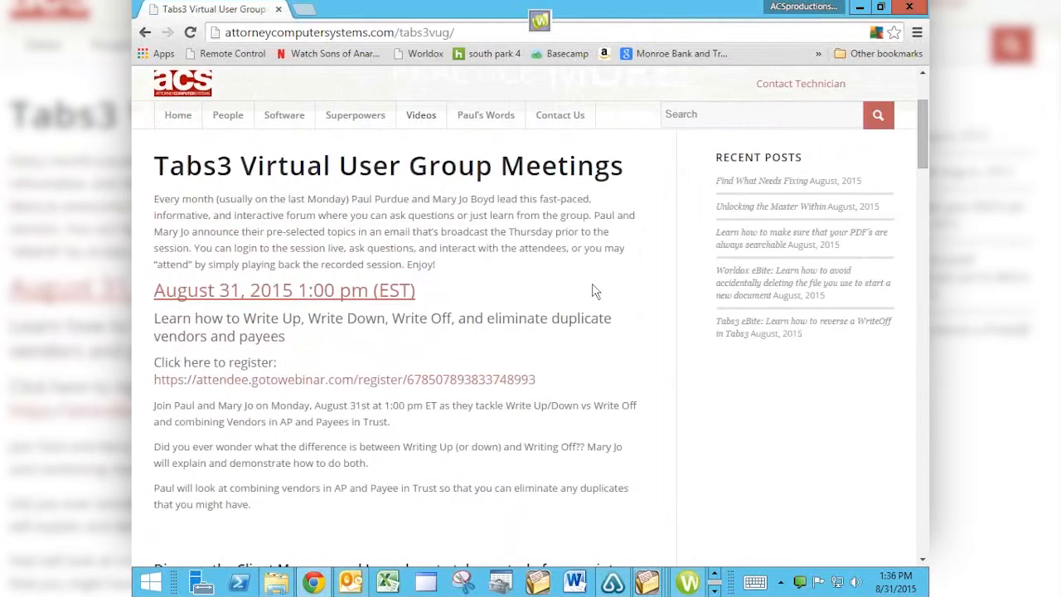
pyautogui.scroll(-2, 597, 287)
pyautogui.scroll(-4, 597, 287)
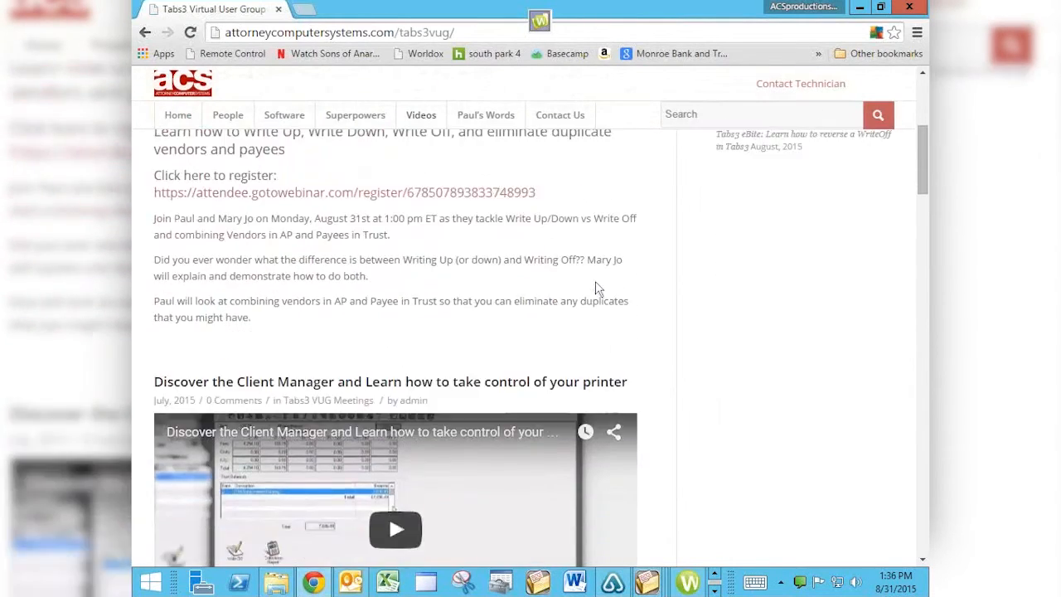
pyautogui.scroll(-1, 597, 288)
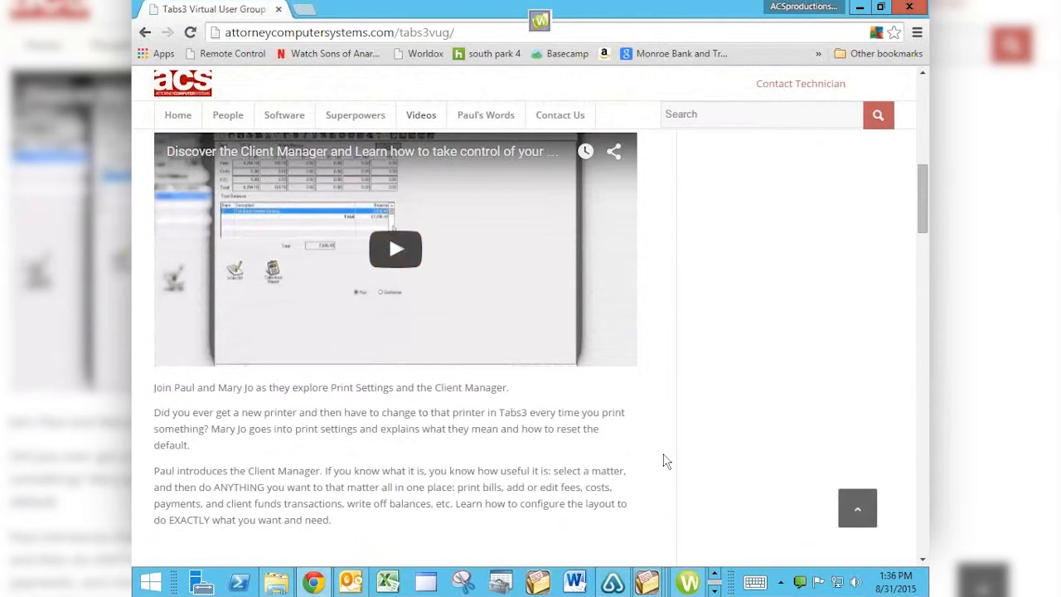
pyautogui.scroll(-5, 666, 461)
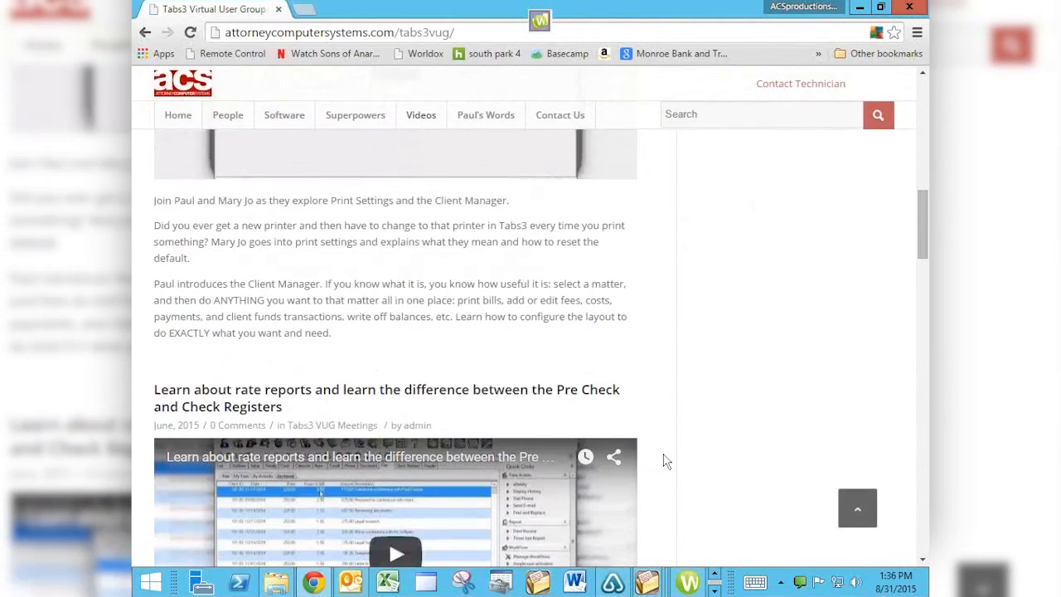
pyautogui.scroll(-4, 666, 461)
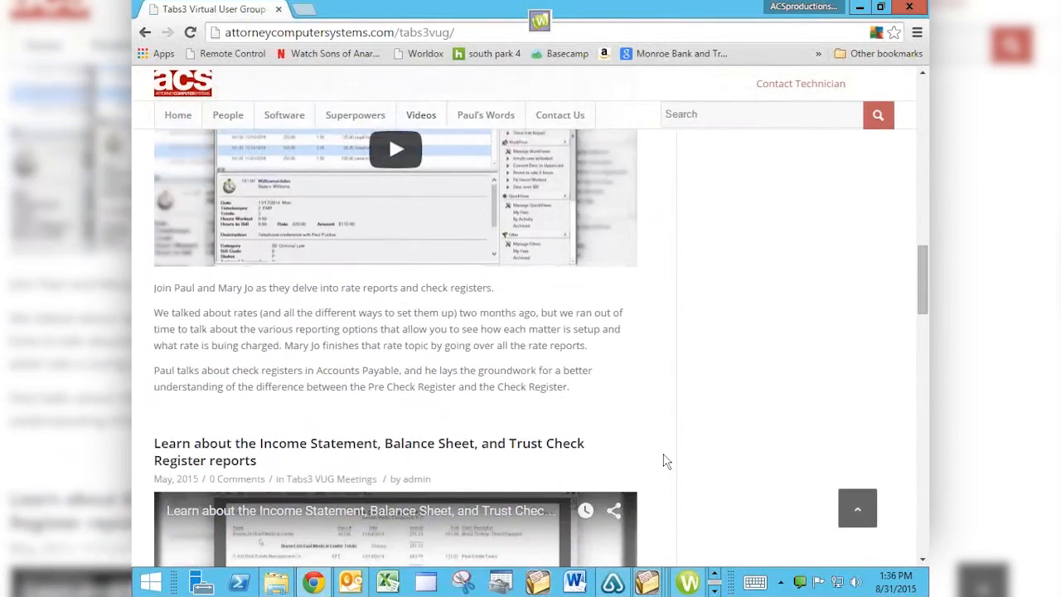
pyautogui.scroll(-7, 665, 461)
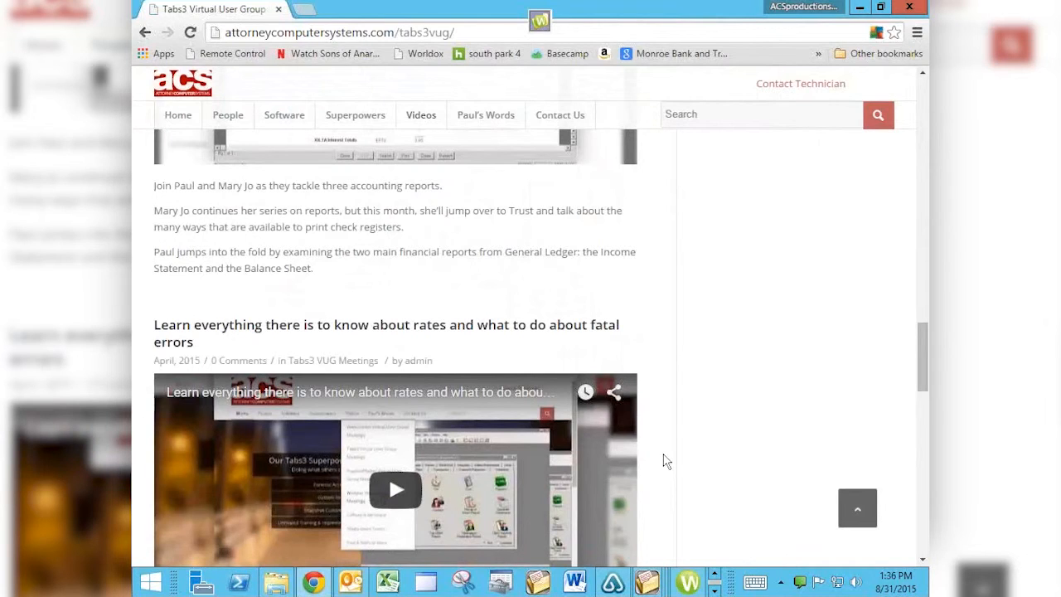
# Open the site's Videos section
pyautogui.click(421, 115)
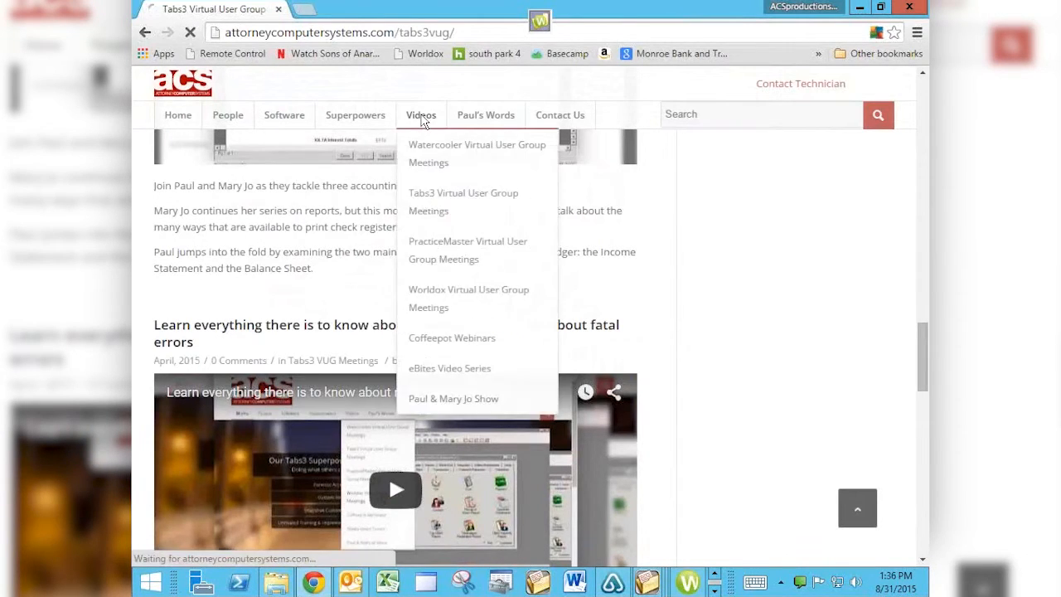